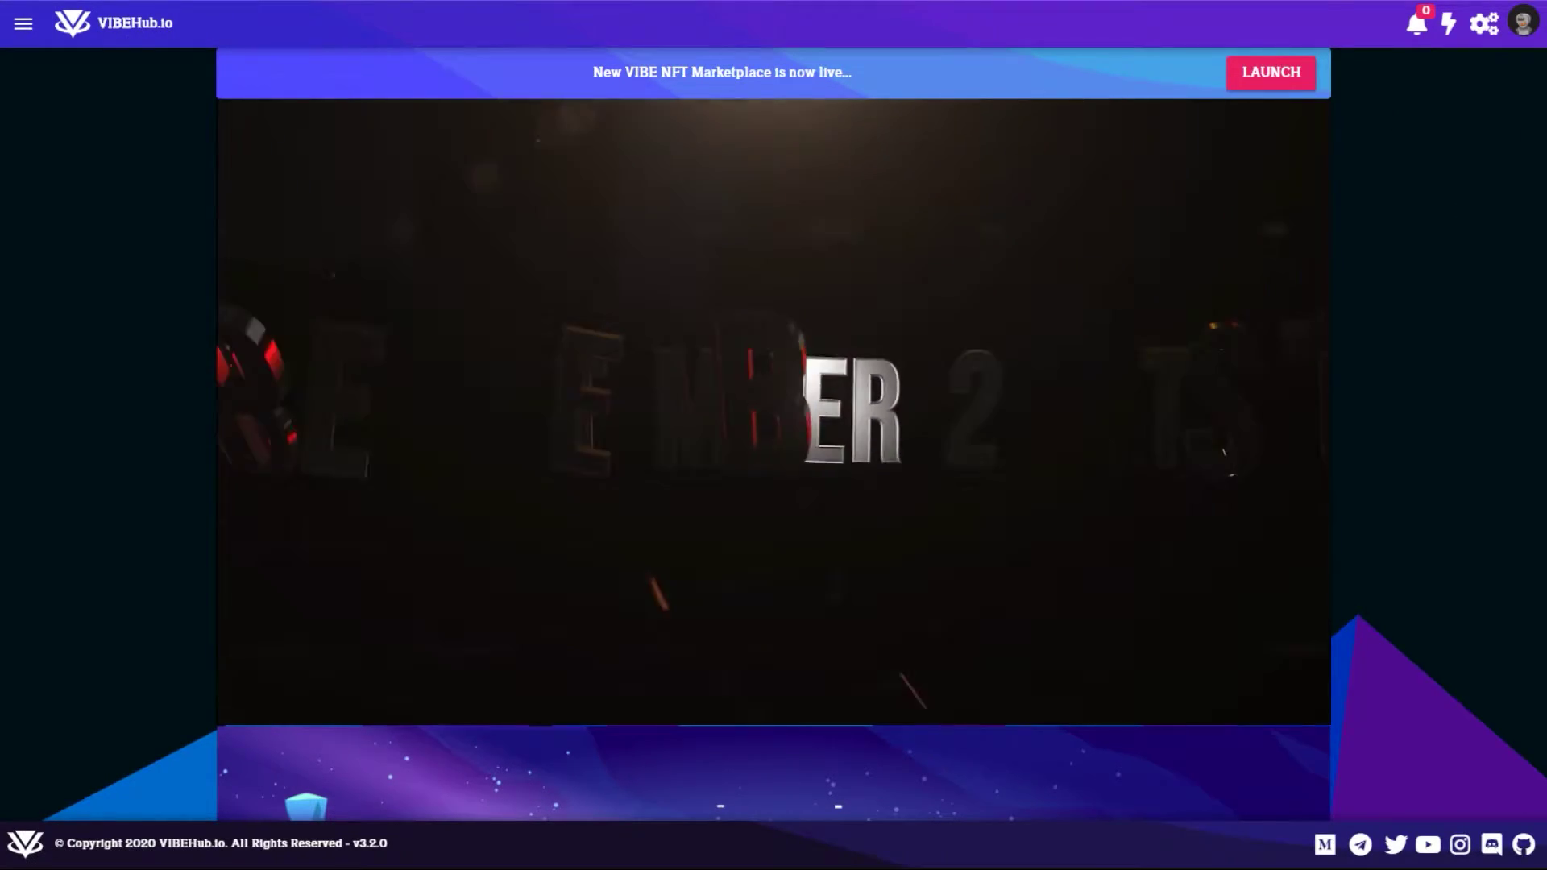
Step: Open the VIBE NFT Marketplace and scroll to the Falcon 15, Laolis and two Falcon 14 listings
scroll(773, 451, down, 20)
scroll(773, 451, up, 20)
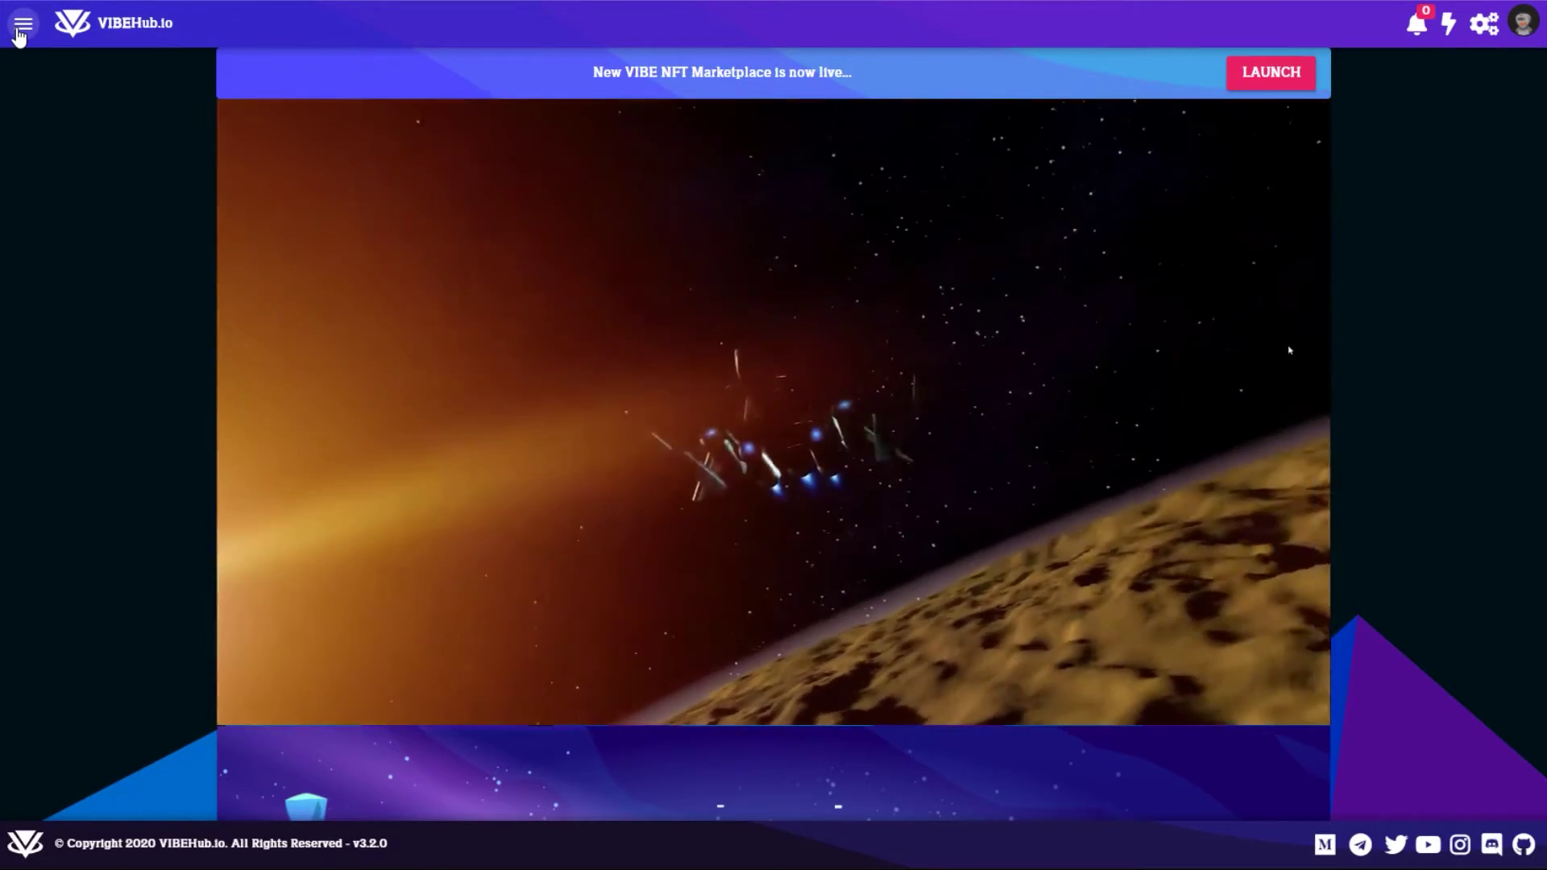
click(17, 32)
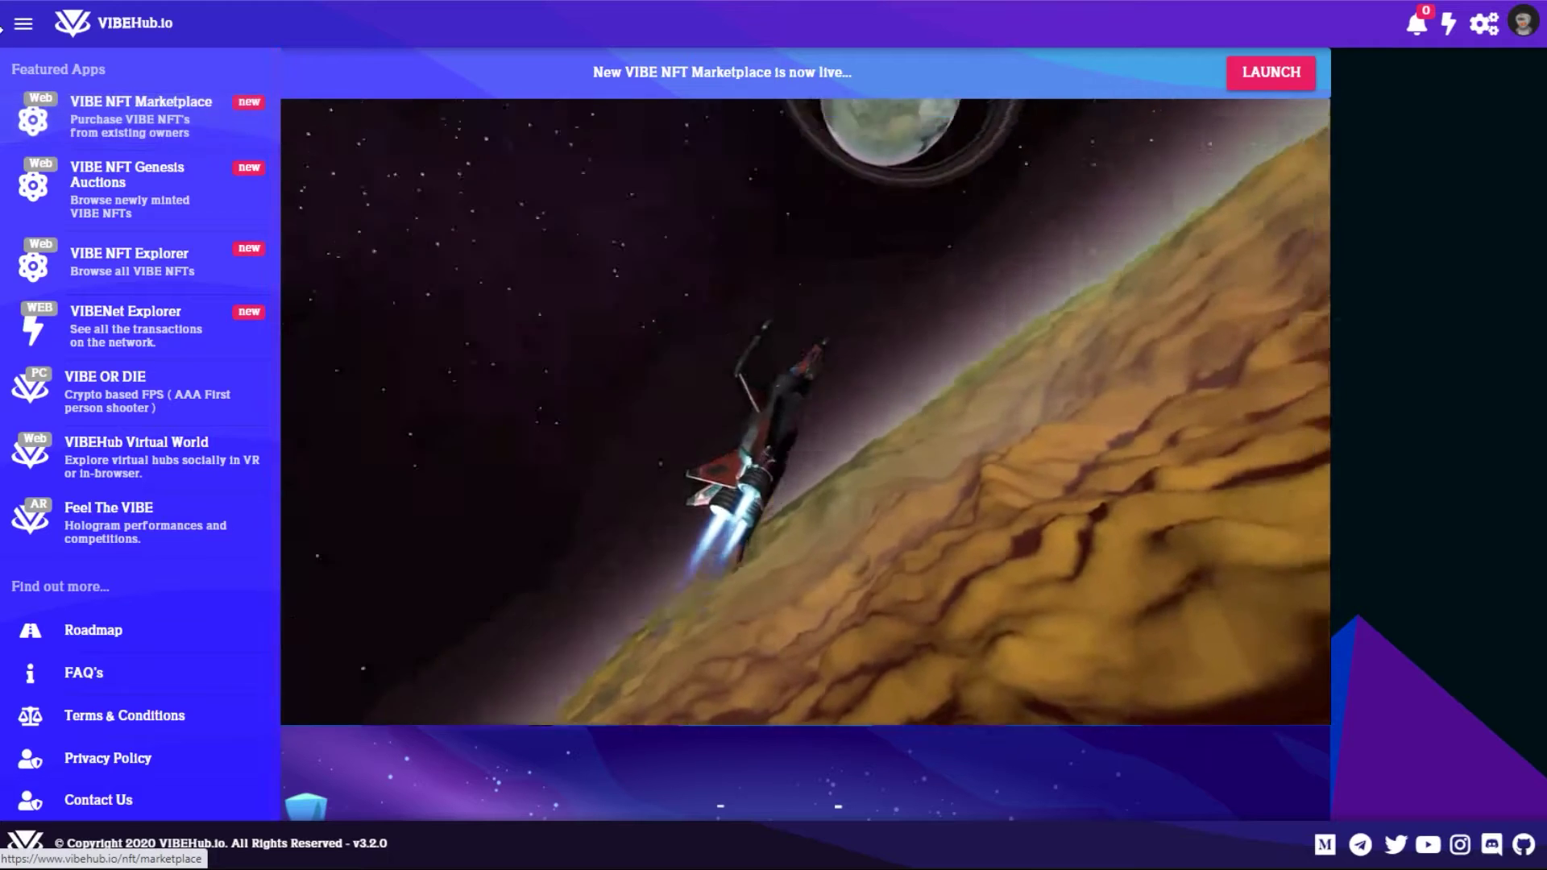
click(22, 36)
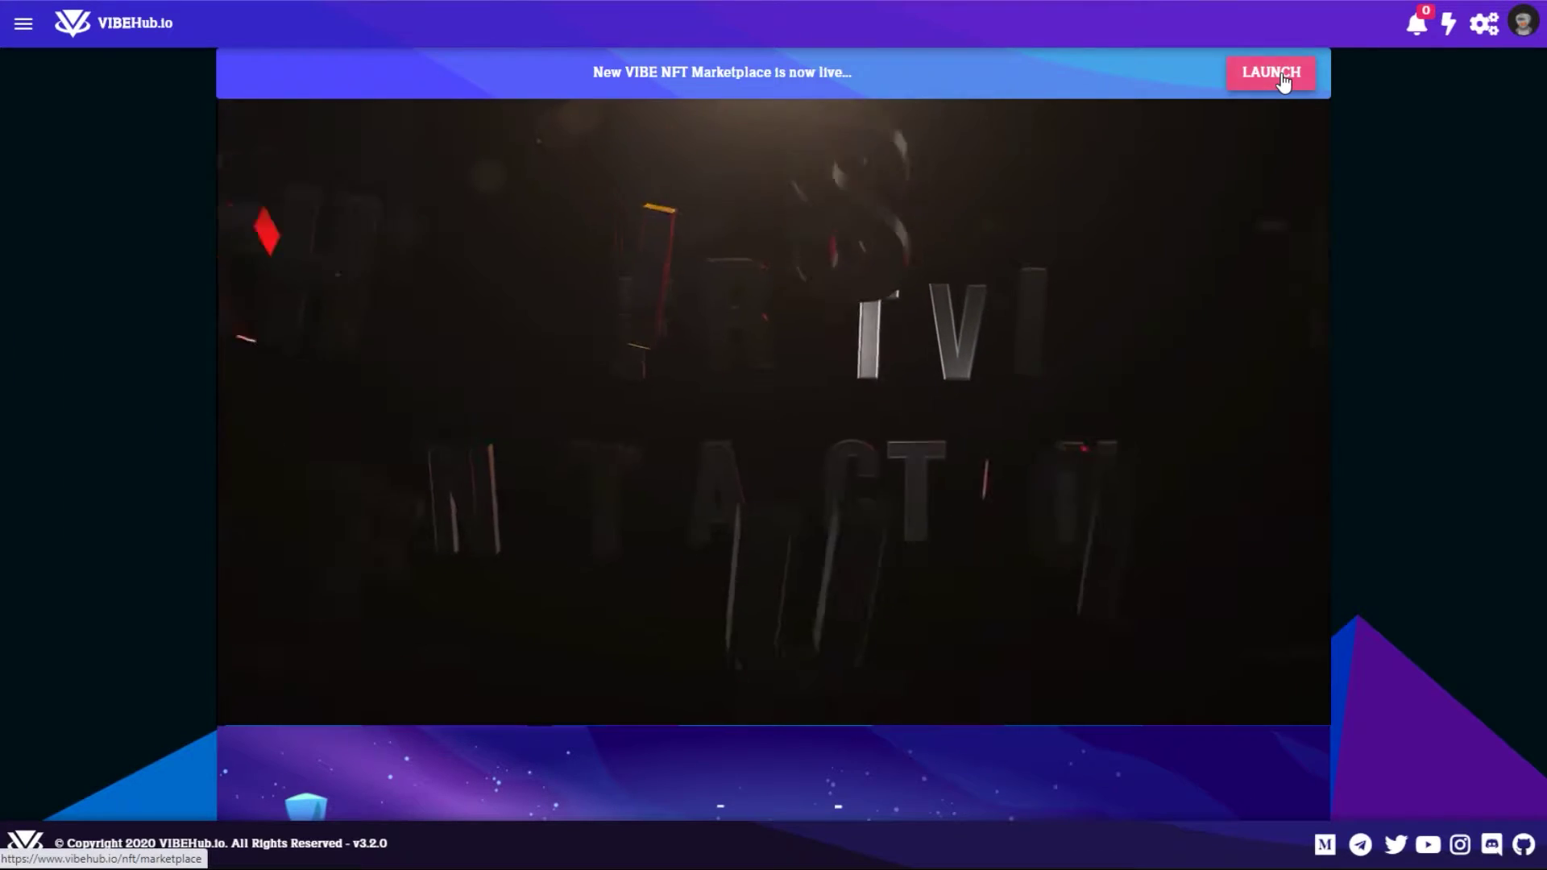
click(1281, 78)
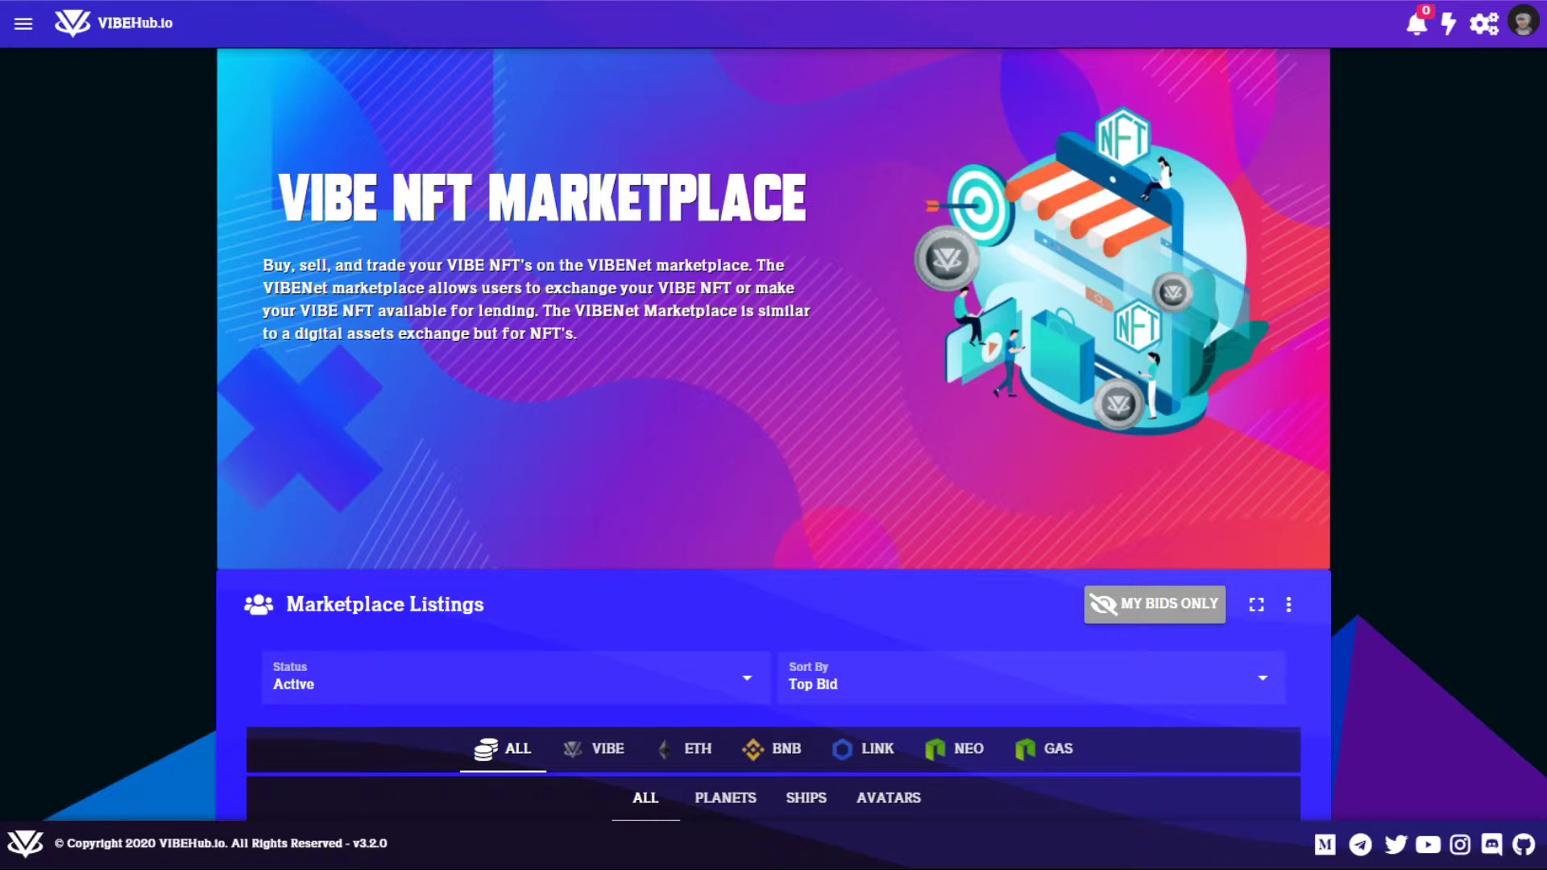
scroll(773, 435, down, 6)
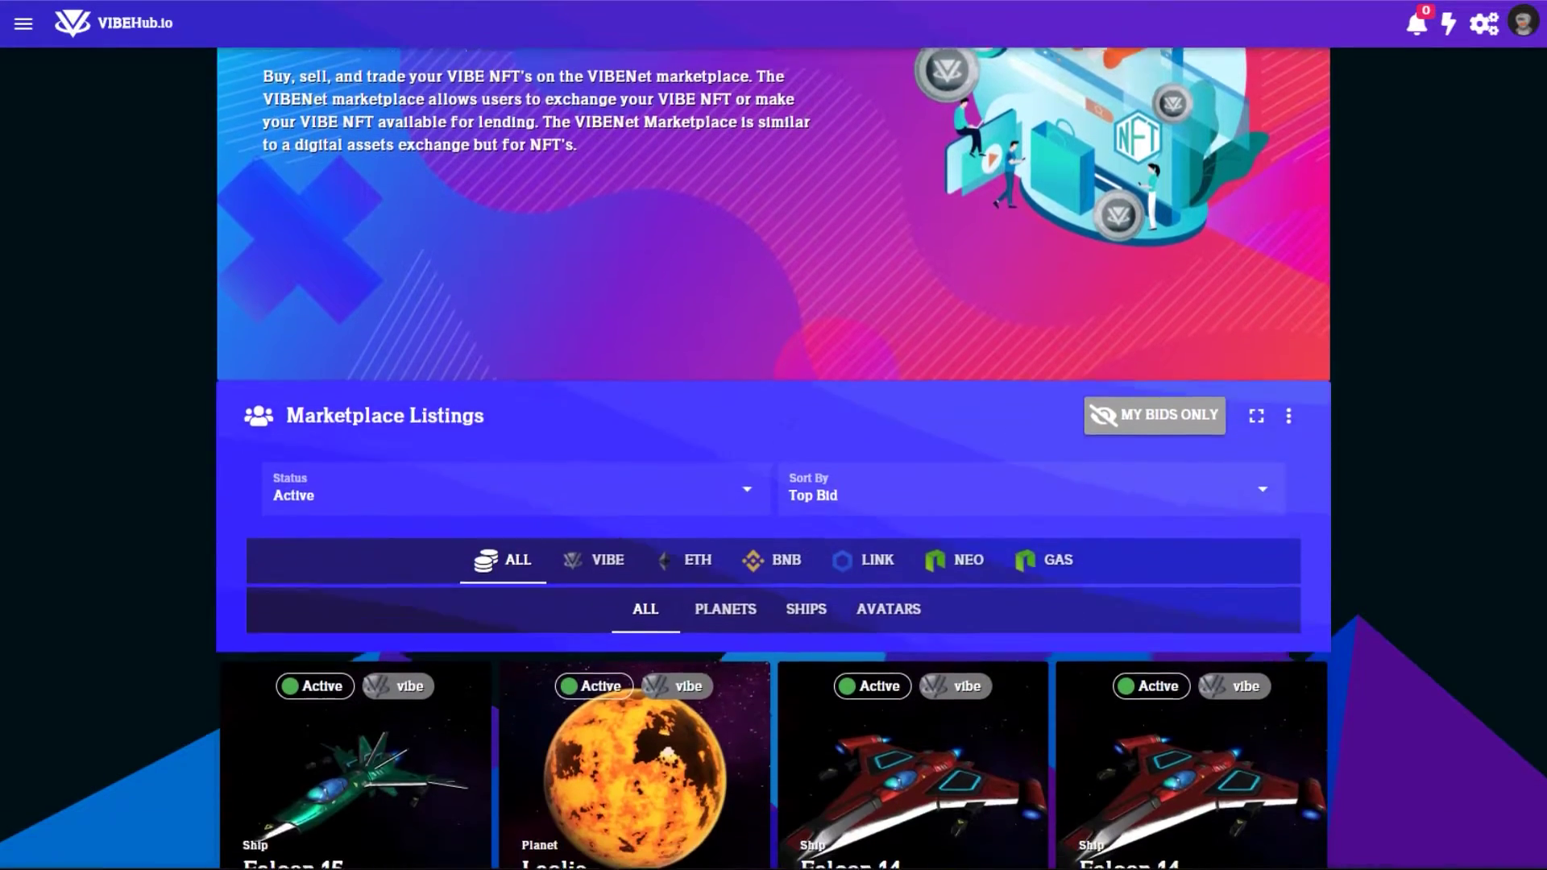
scroll(773, 435, down, 1)
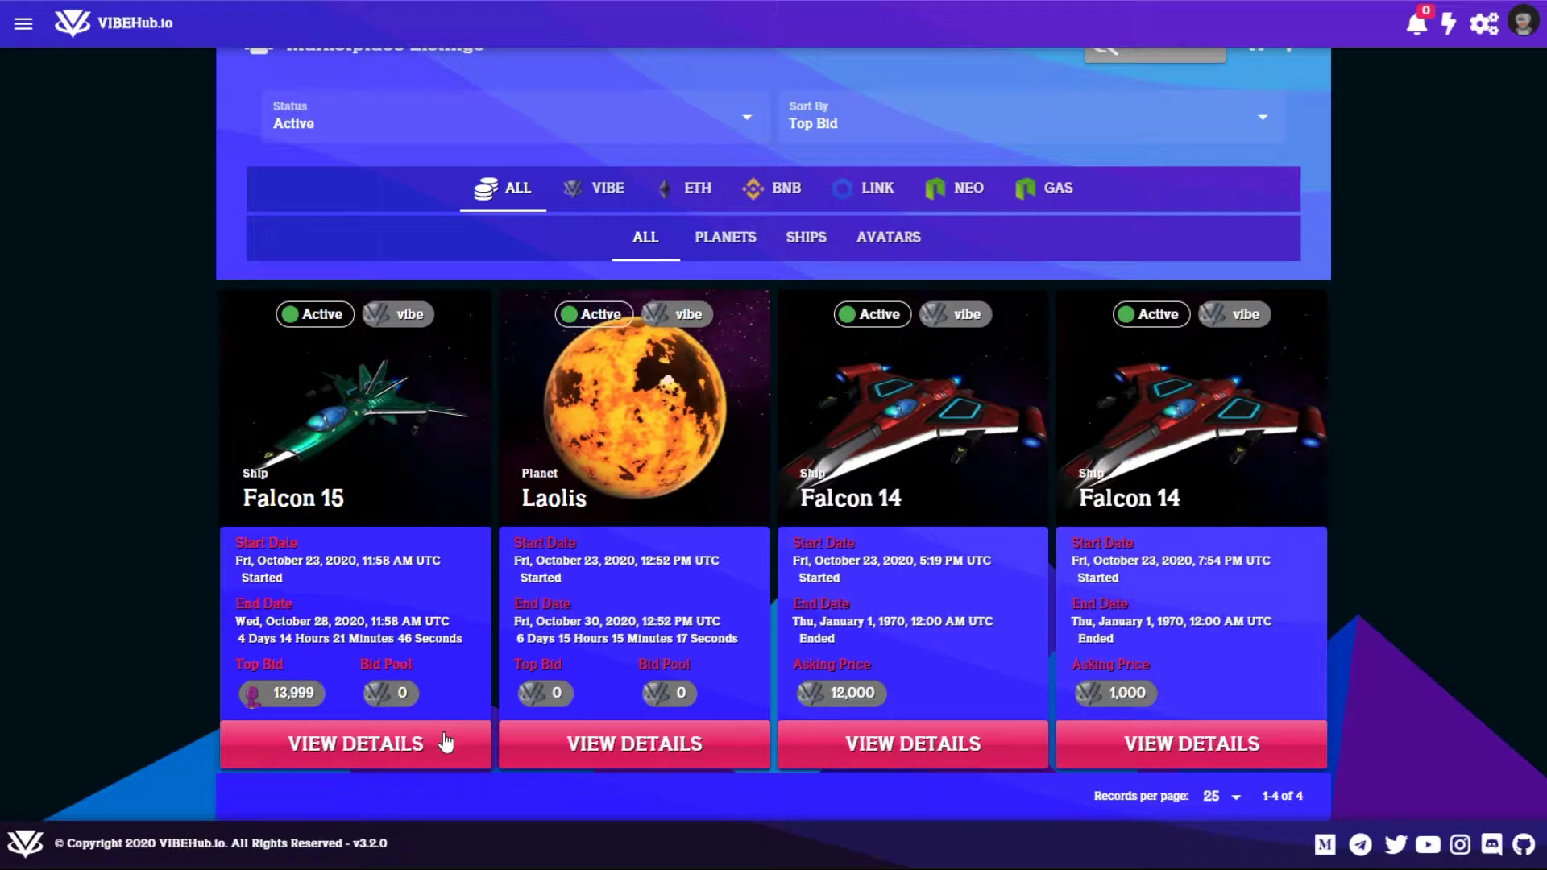
Step: Review Falcon 15's details: an auction with a 13,999 VIBE minimum and top bid, ending in 4 days
click(392, 752)
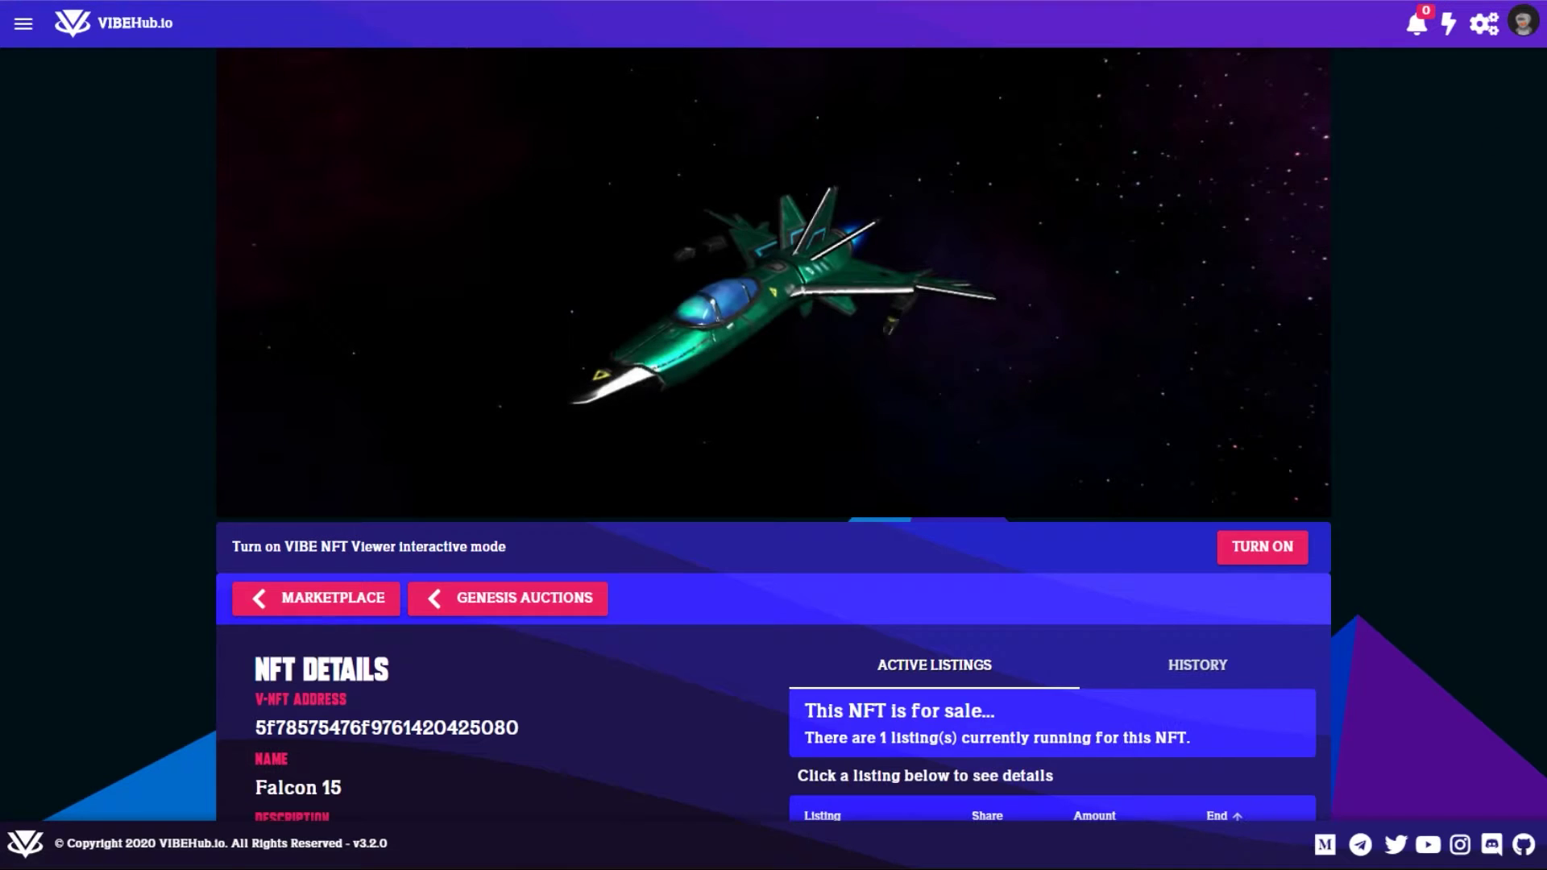
scroll(667, 548, down, 1)
scroll(773, 459, down, 3)
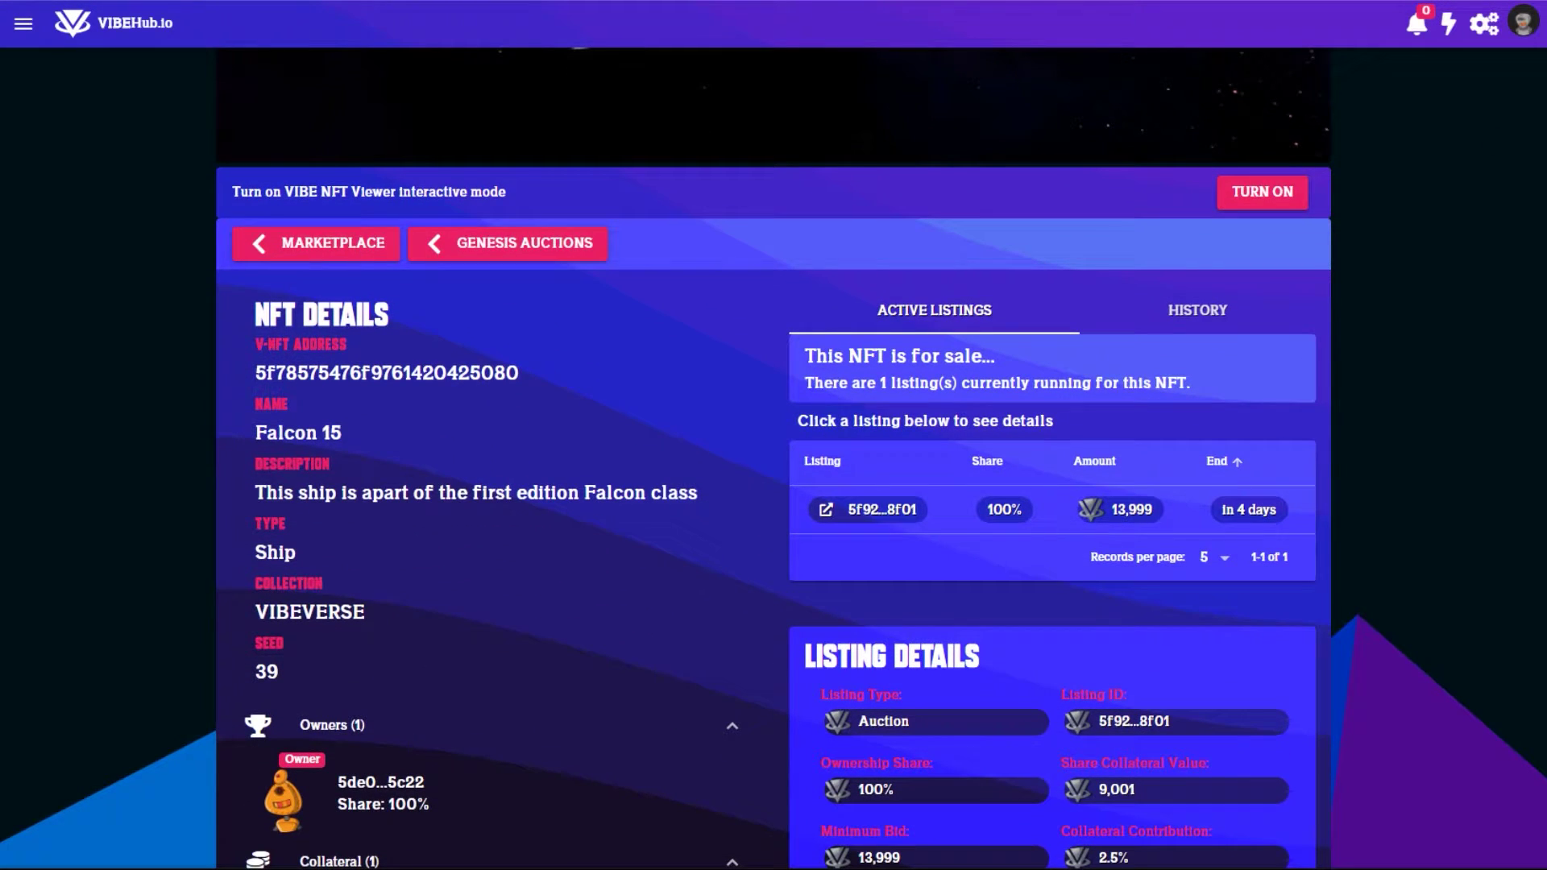
scroll(773, 460, down, 1)
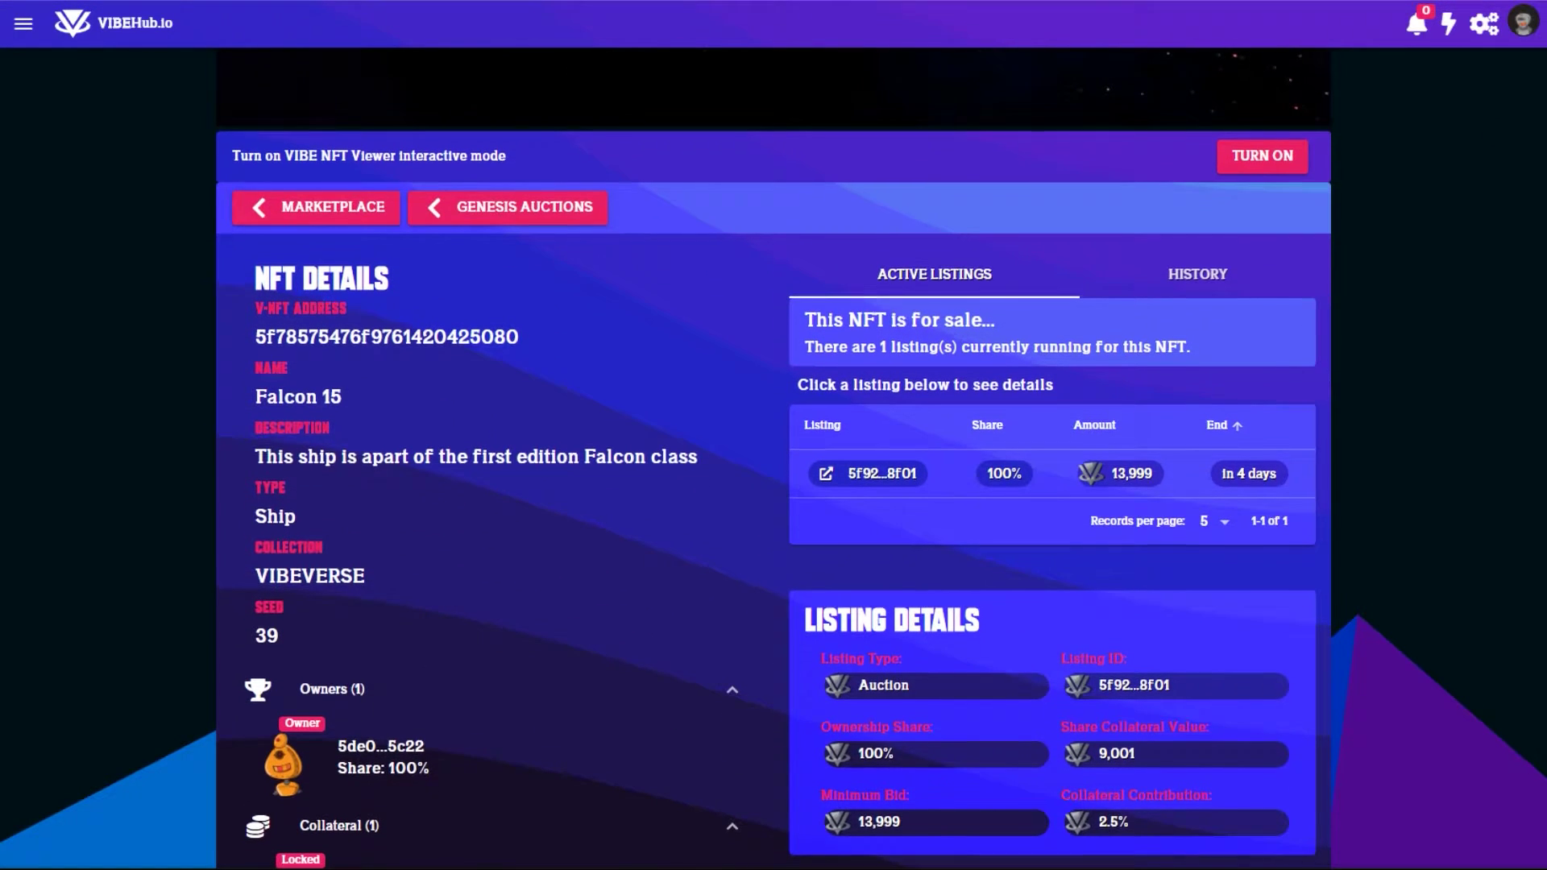
scroll(774, 459, down, 4)
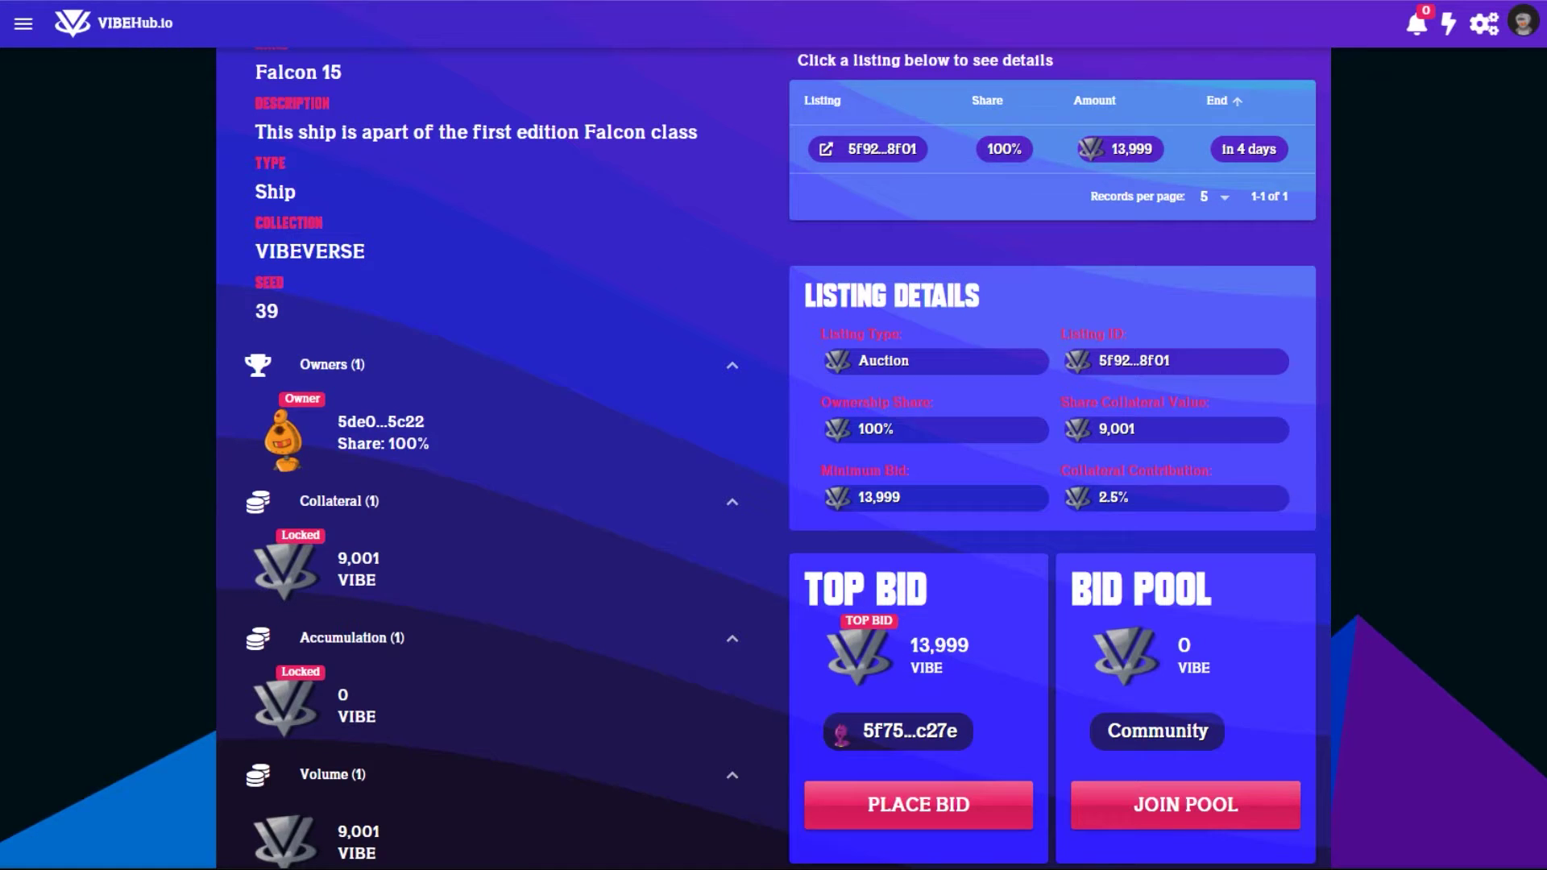
scroll(407, 388, up, 7)
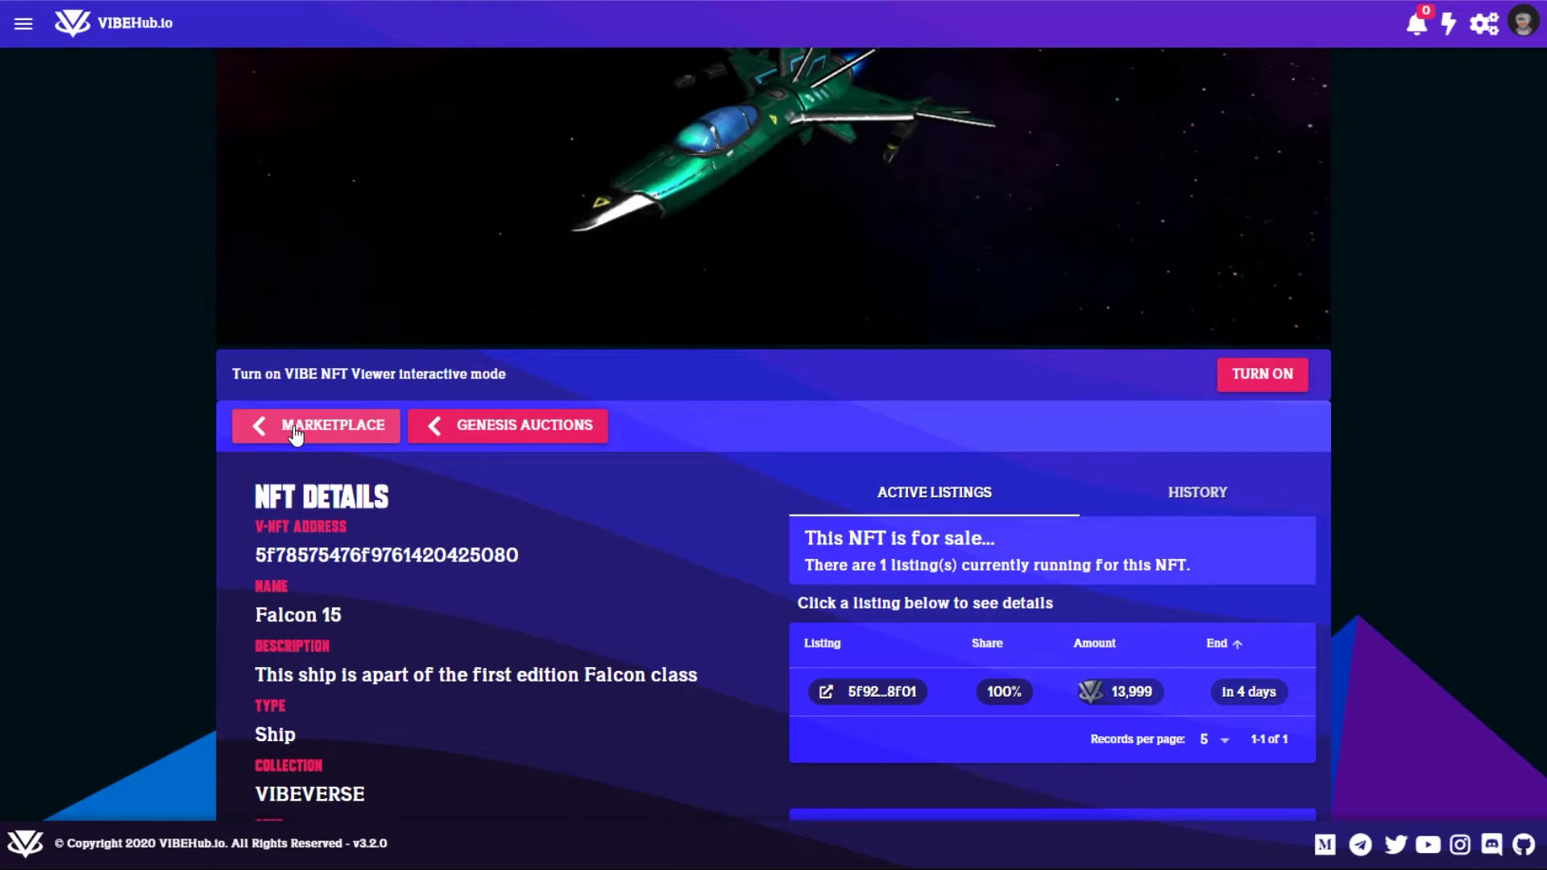
Step: Go back to the marketplace listings
click(295, 427)
scroll(1514, 322, down, 5)
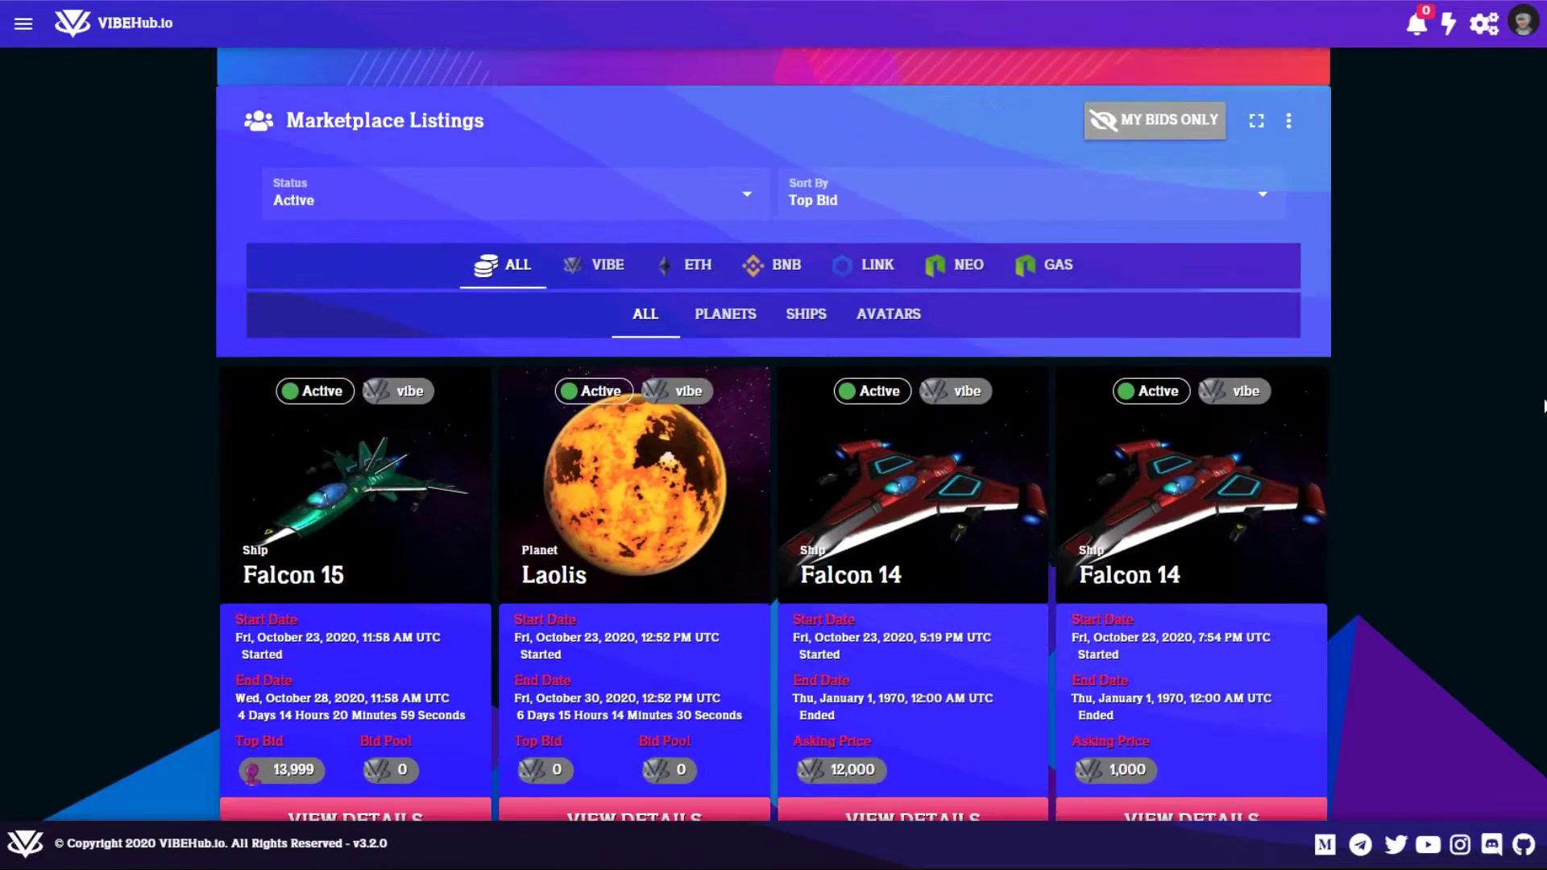
scroll(1543, 407, down, 1)
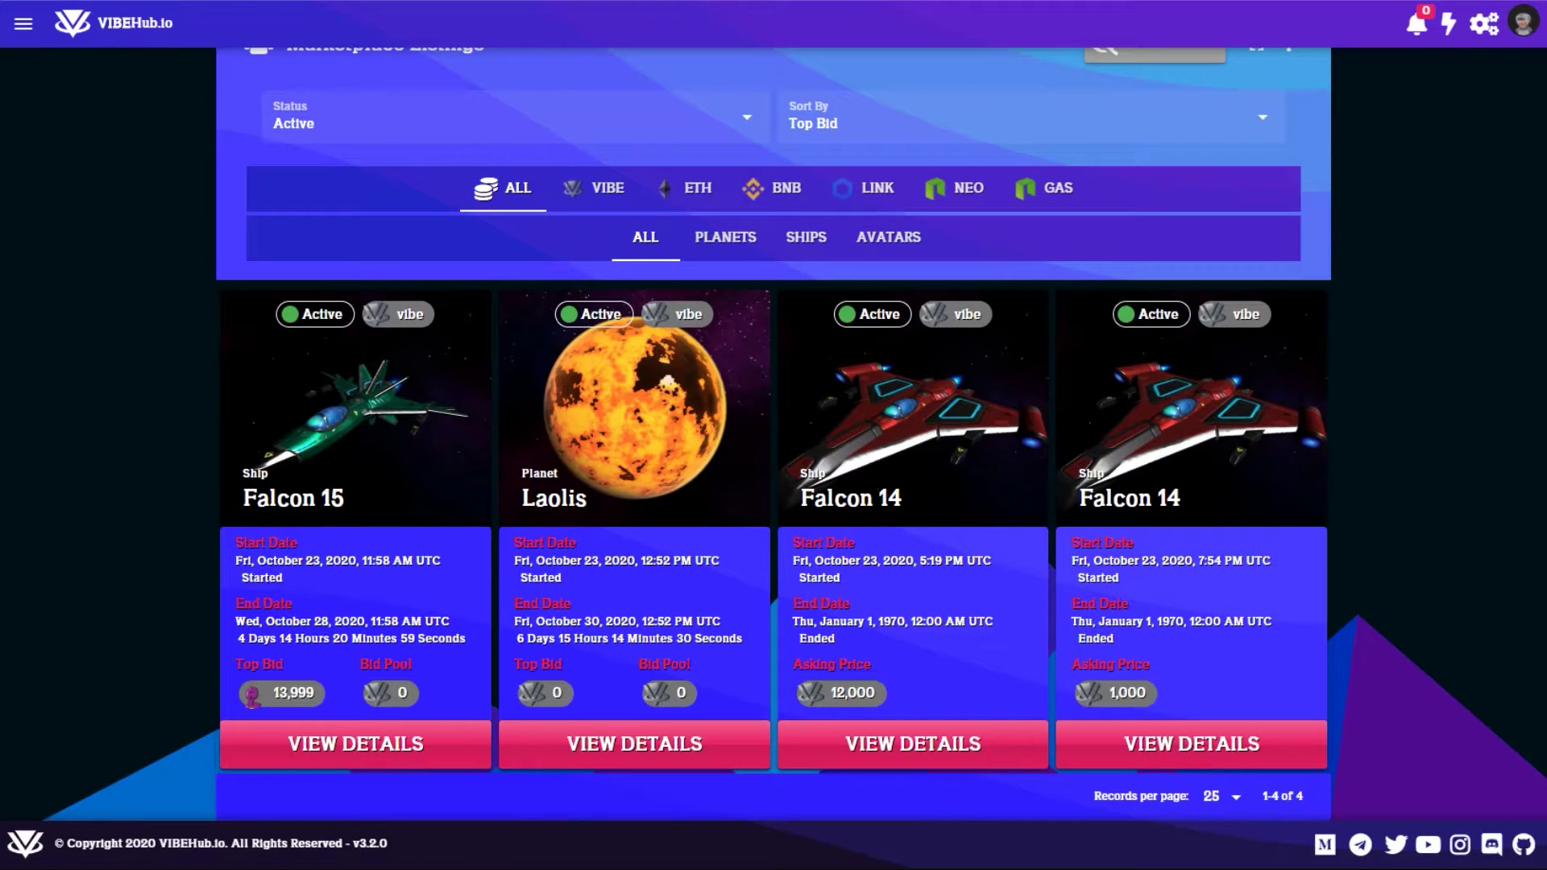
Step: Review Laolis's planet auction (50,000 VIBE minimum, no bids), then return to the listings
click(679, 748)
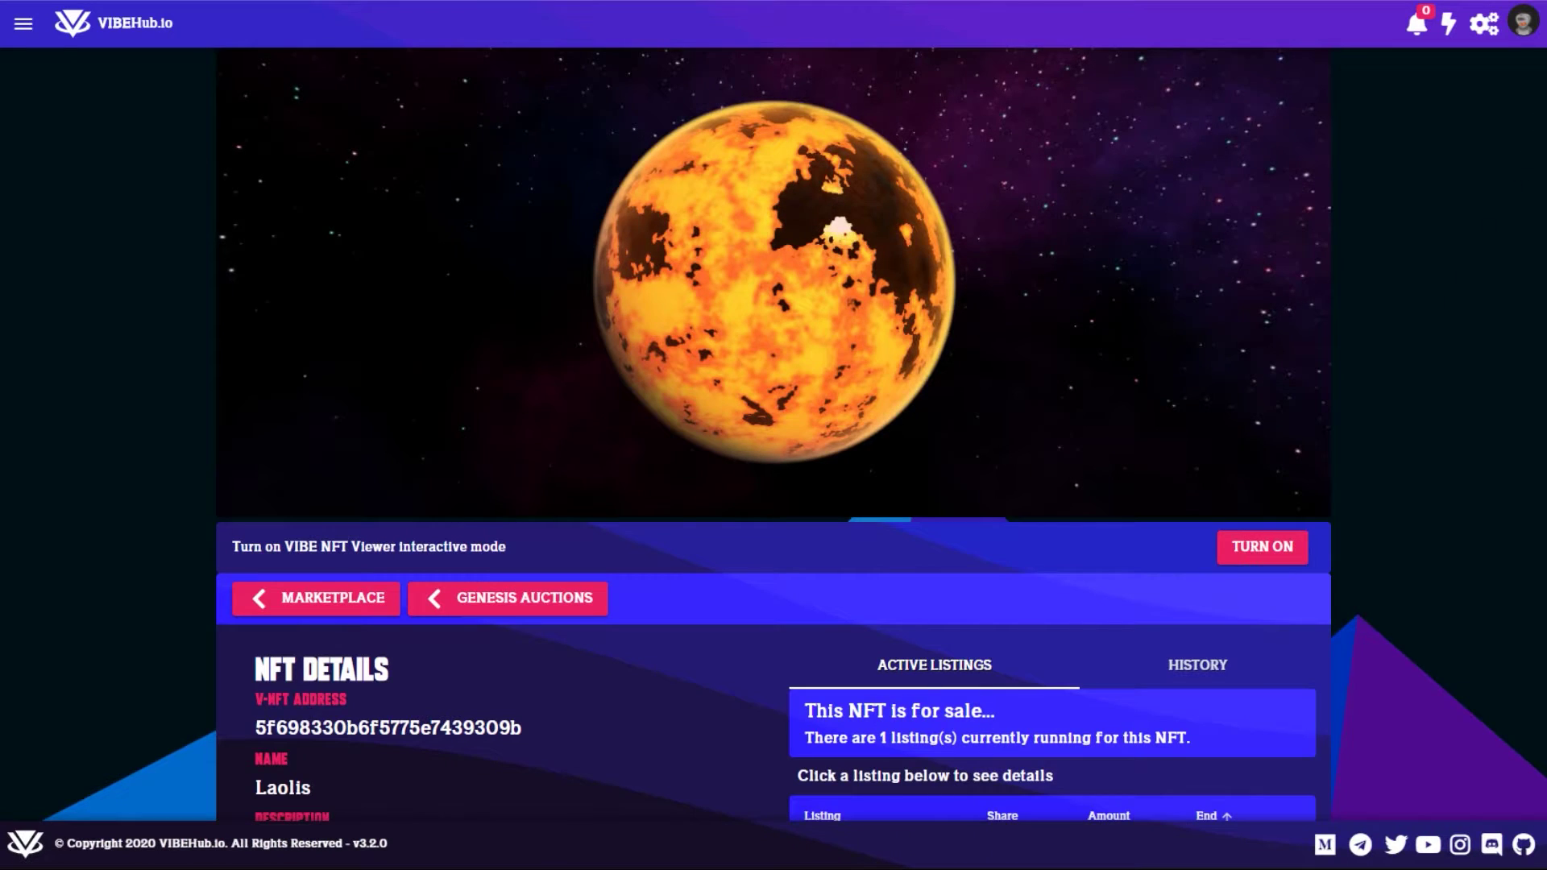
scroll(781, 457, down, 10)
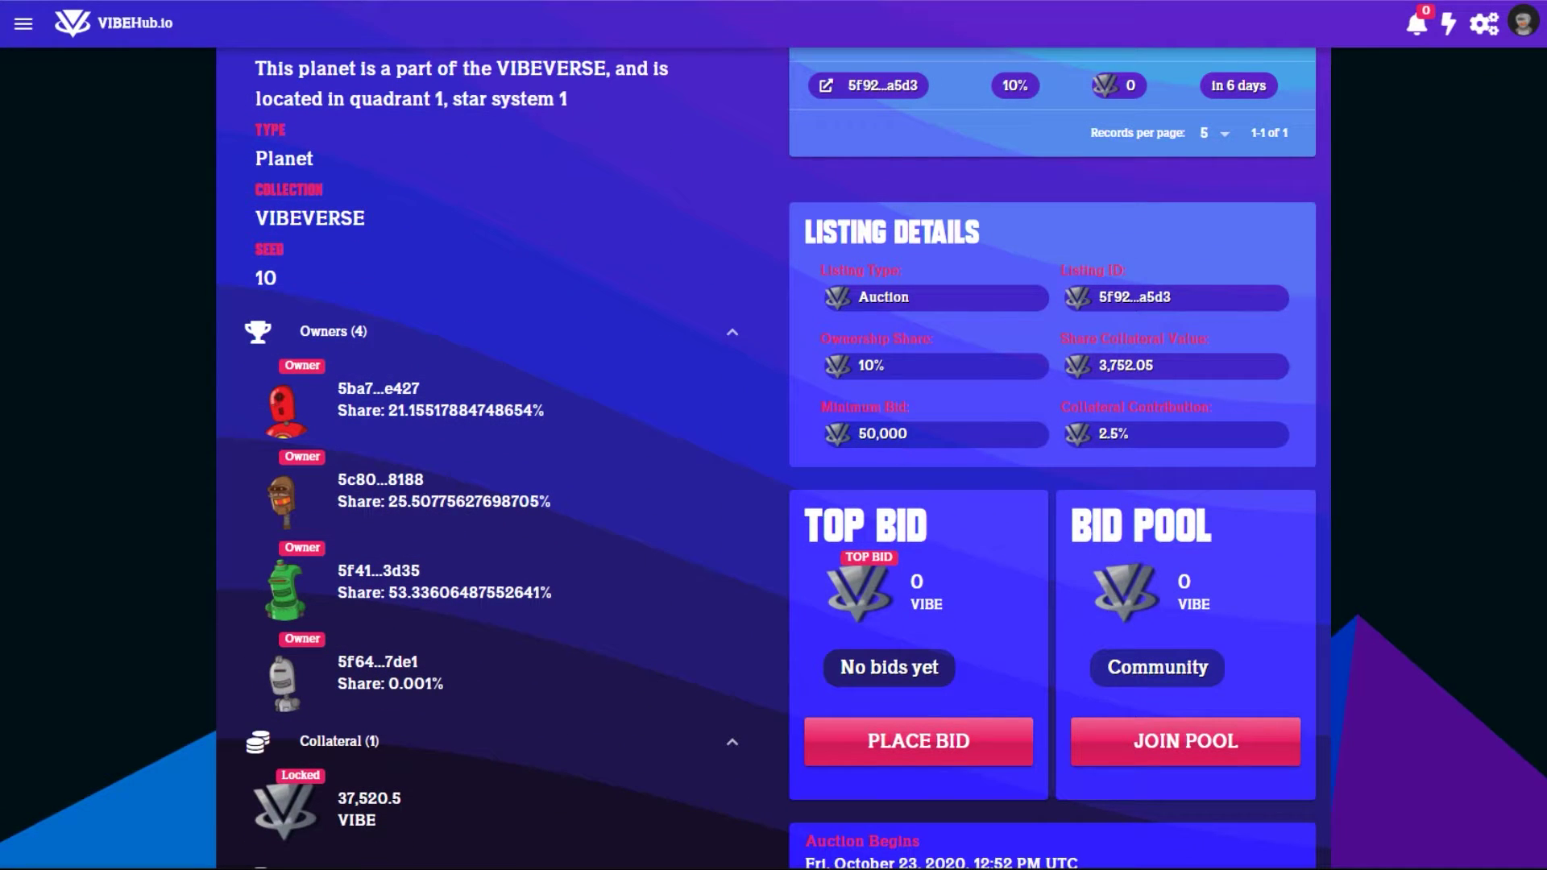
scroll(1535, 189, up, 10)
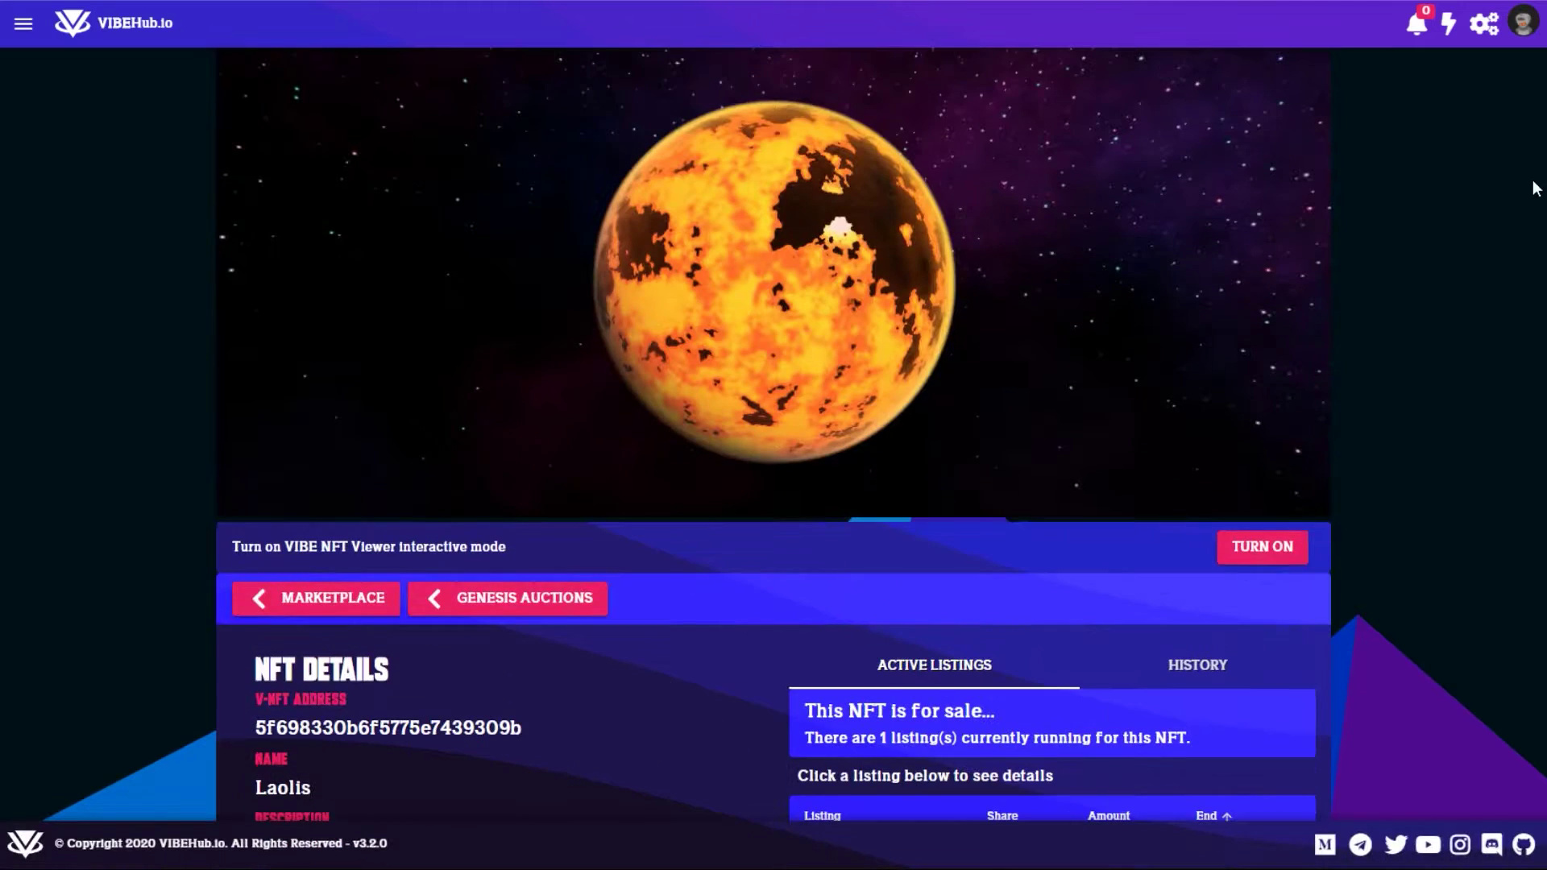
click(345, 612)
scroll(1040, 632, down, 7)
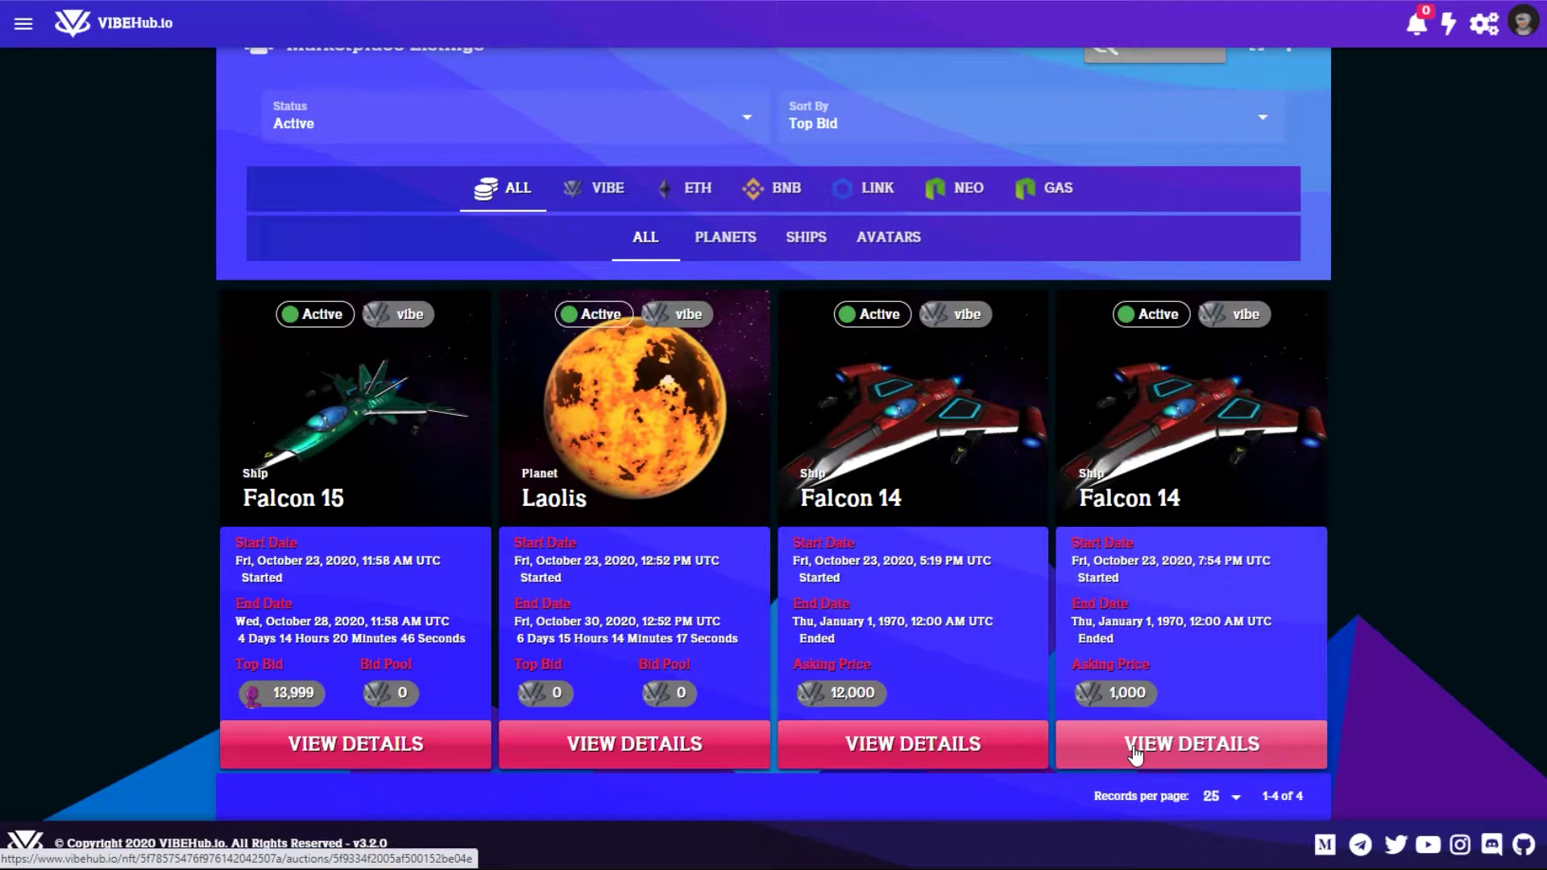
Step: Open the 0.1% Falcon 14 listing priced at 1,000 VIBE and review its Listing Details
click(1178, 745)
scroll(1167, 279, down, 10)
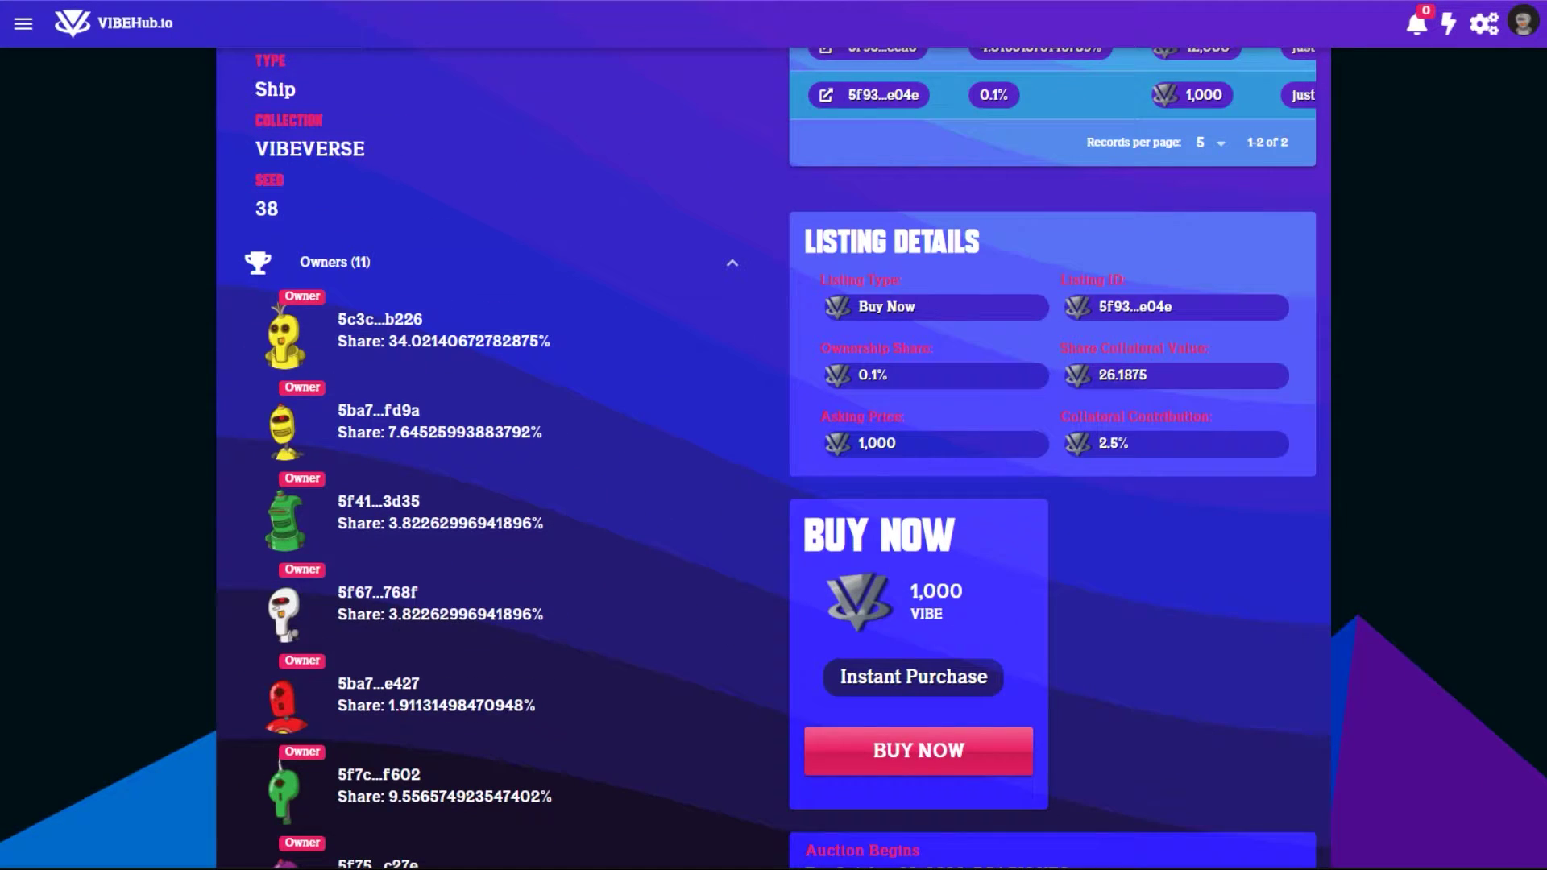
scroll(979, 419, up, 1)
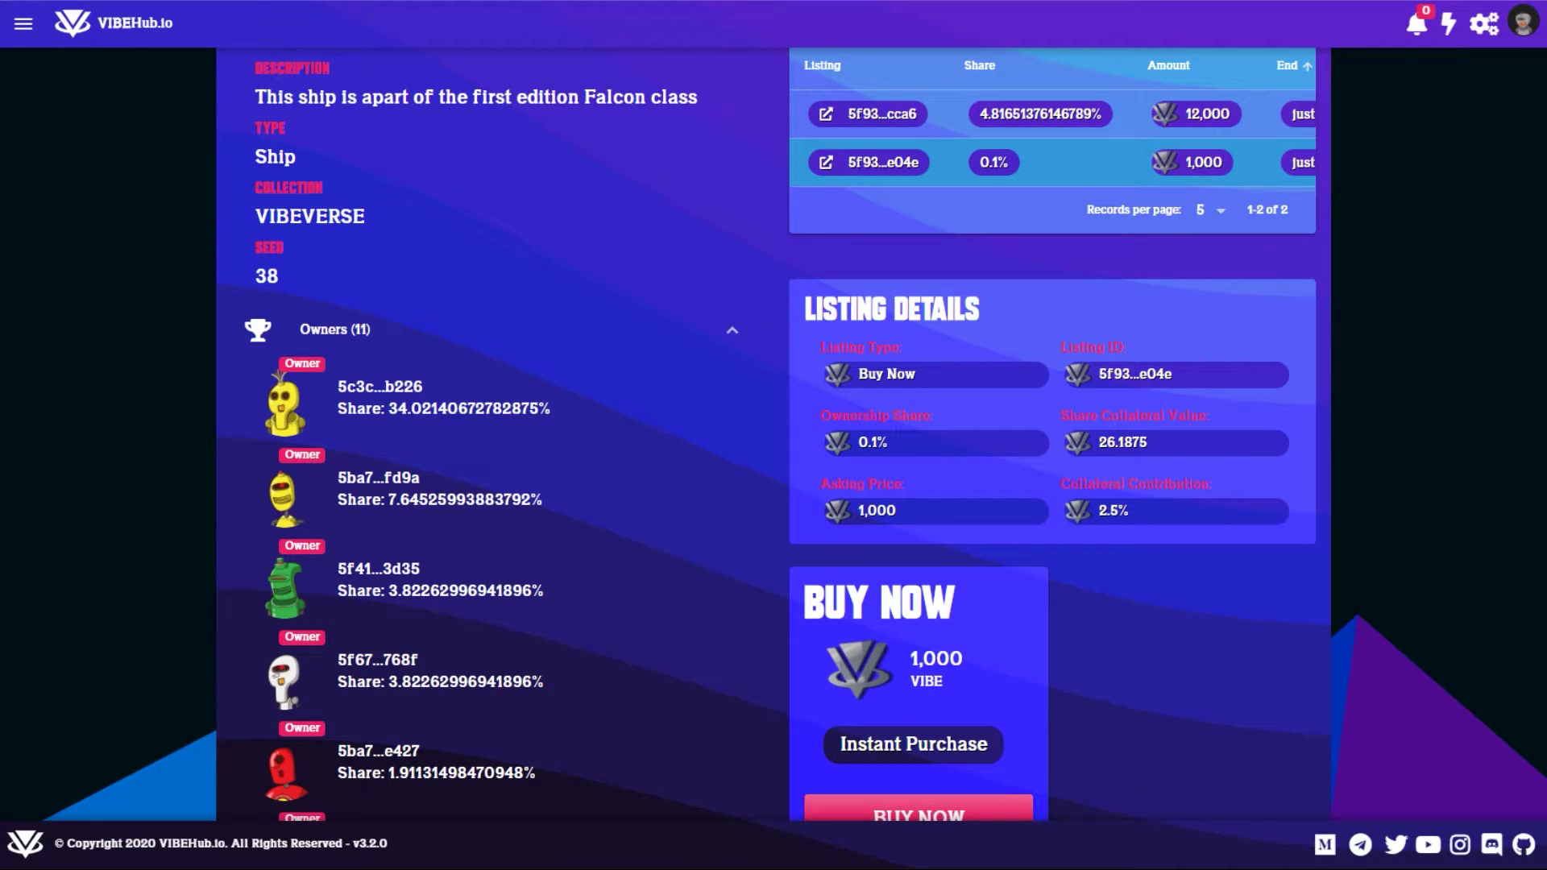
scroll(773, 435, up, 10)
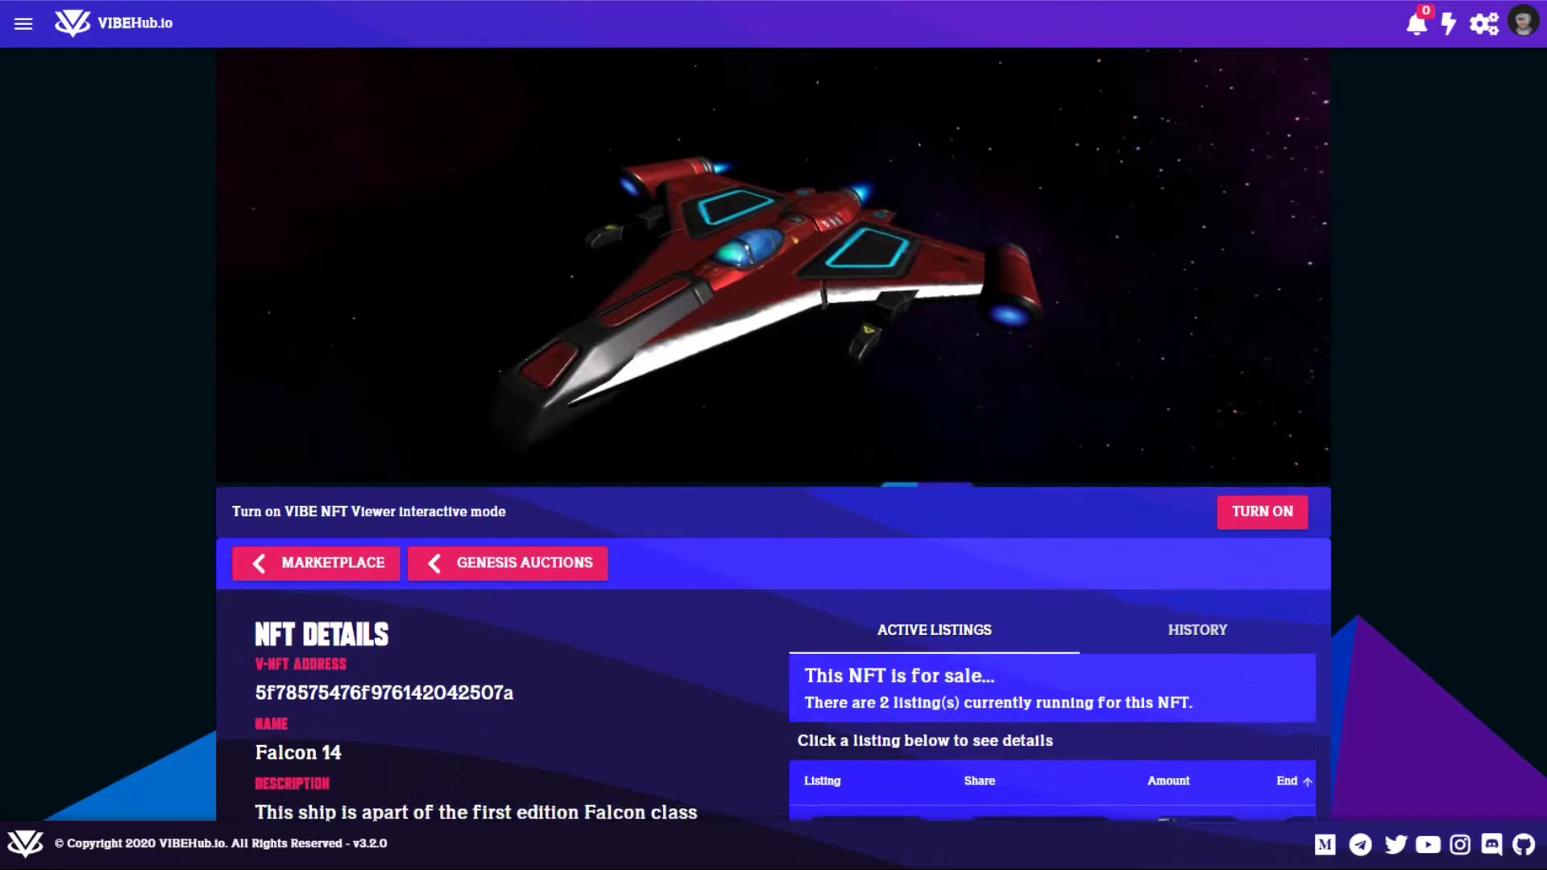
scroll(773, 435, down, 9)
scroll(865, 418, down, 1)
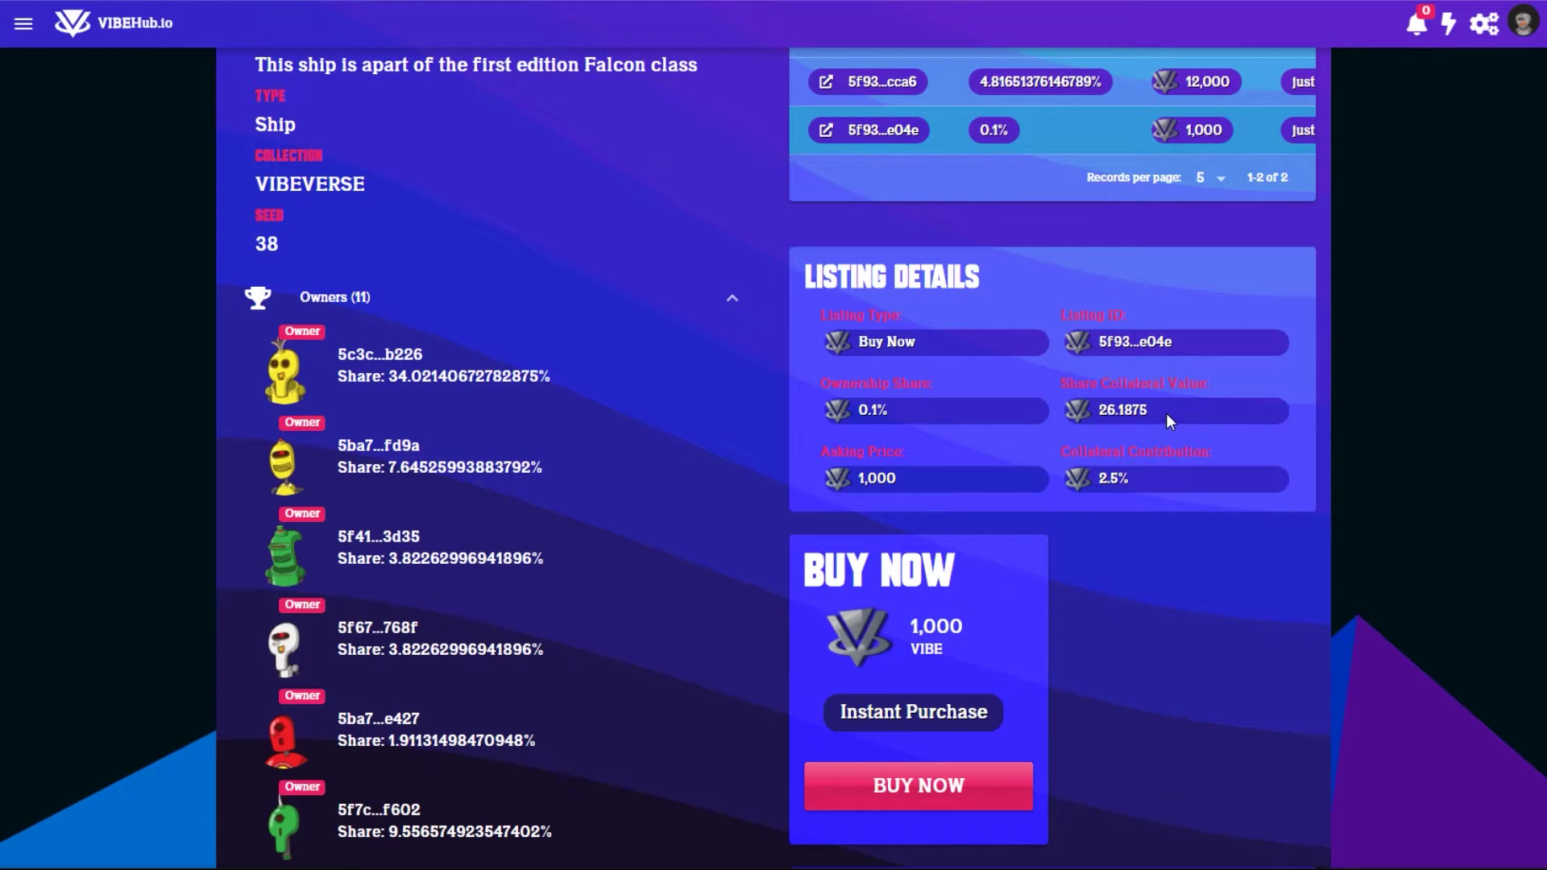
scroll(1084, 516, down, 3)
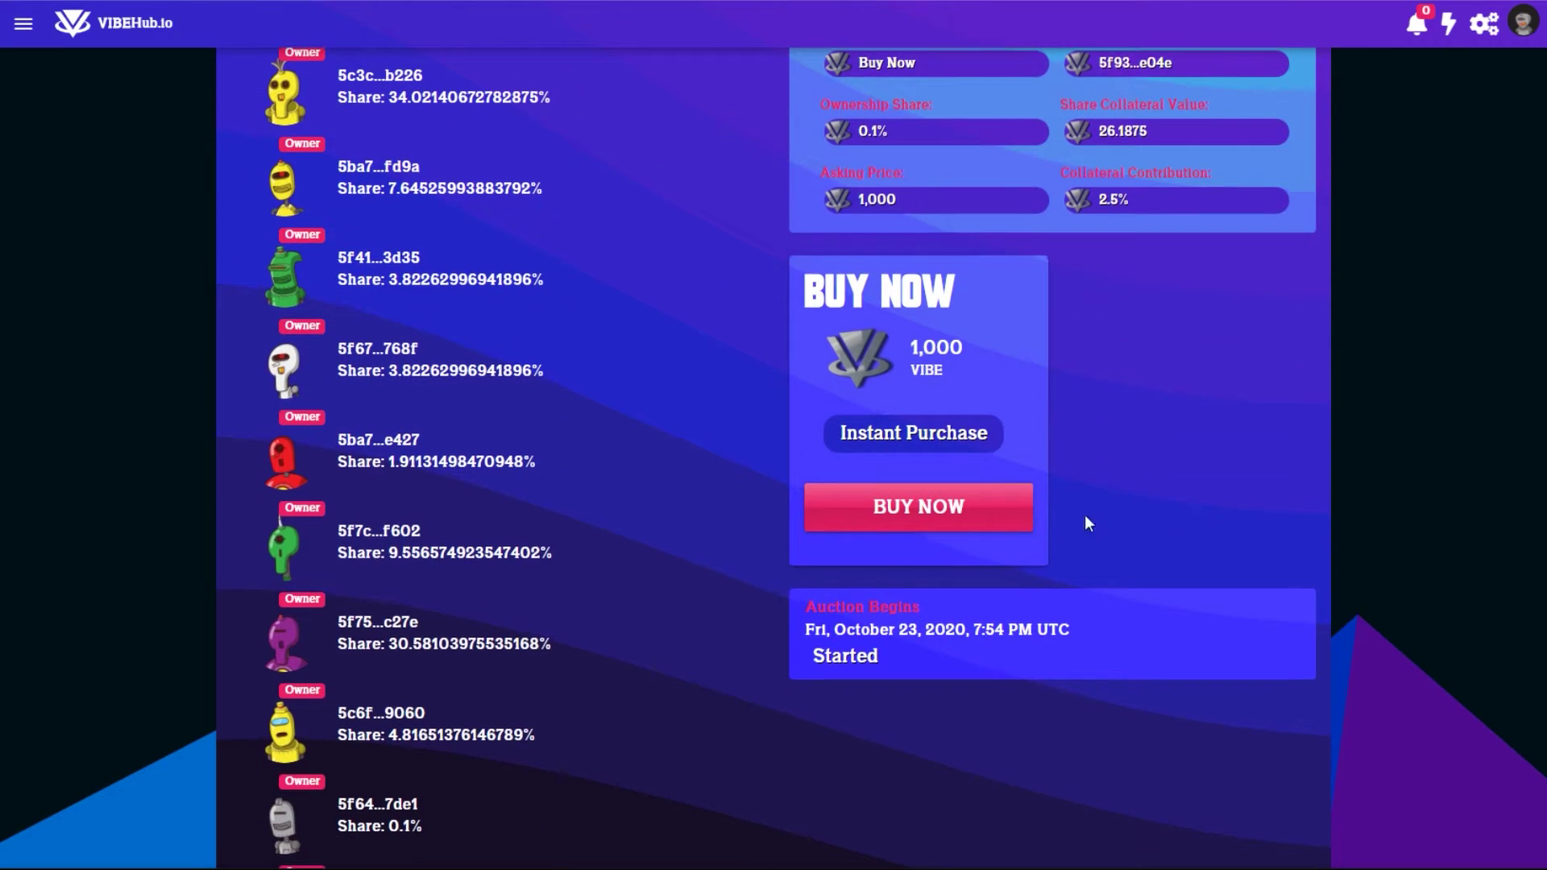
Step: Bring up the Buy Now panel for the 0.1% share at 1,000 VIBE among 11 owners
click(926, 525)
scroll(1529, 546, down, 5)
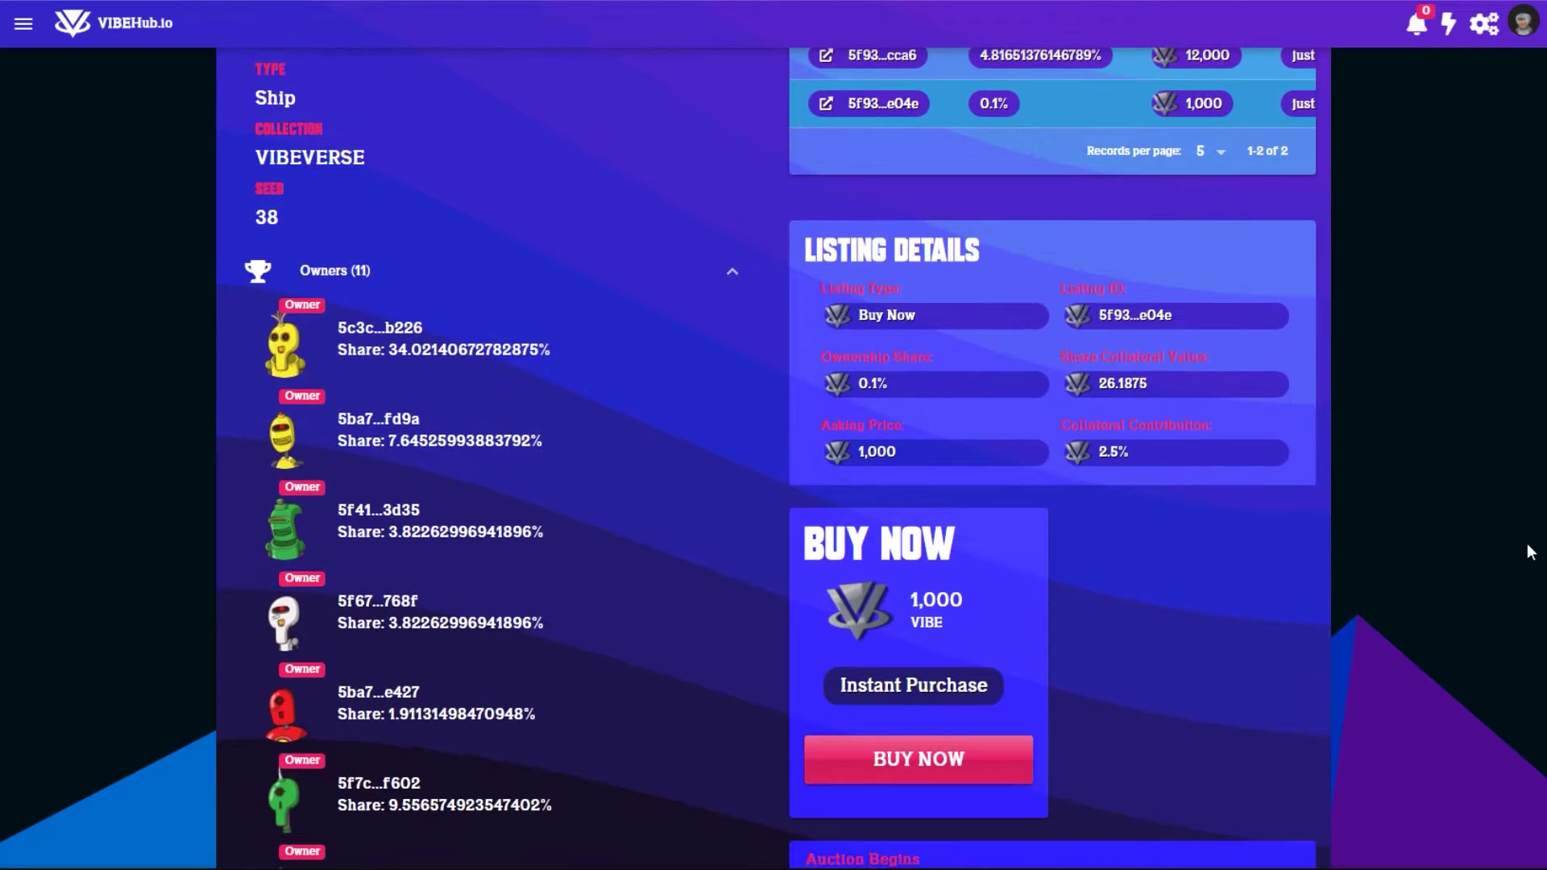
scroll(774, 435, up, 5)
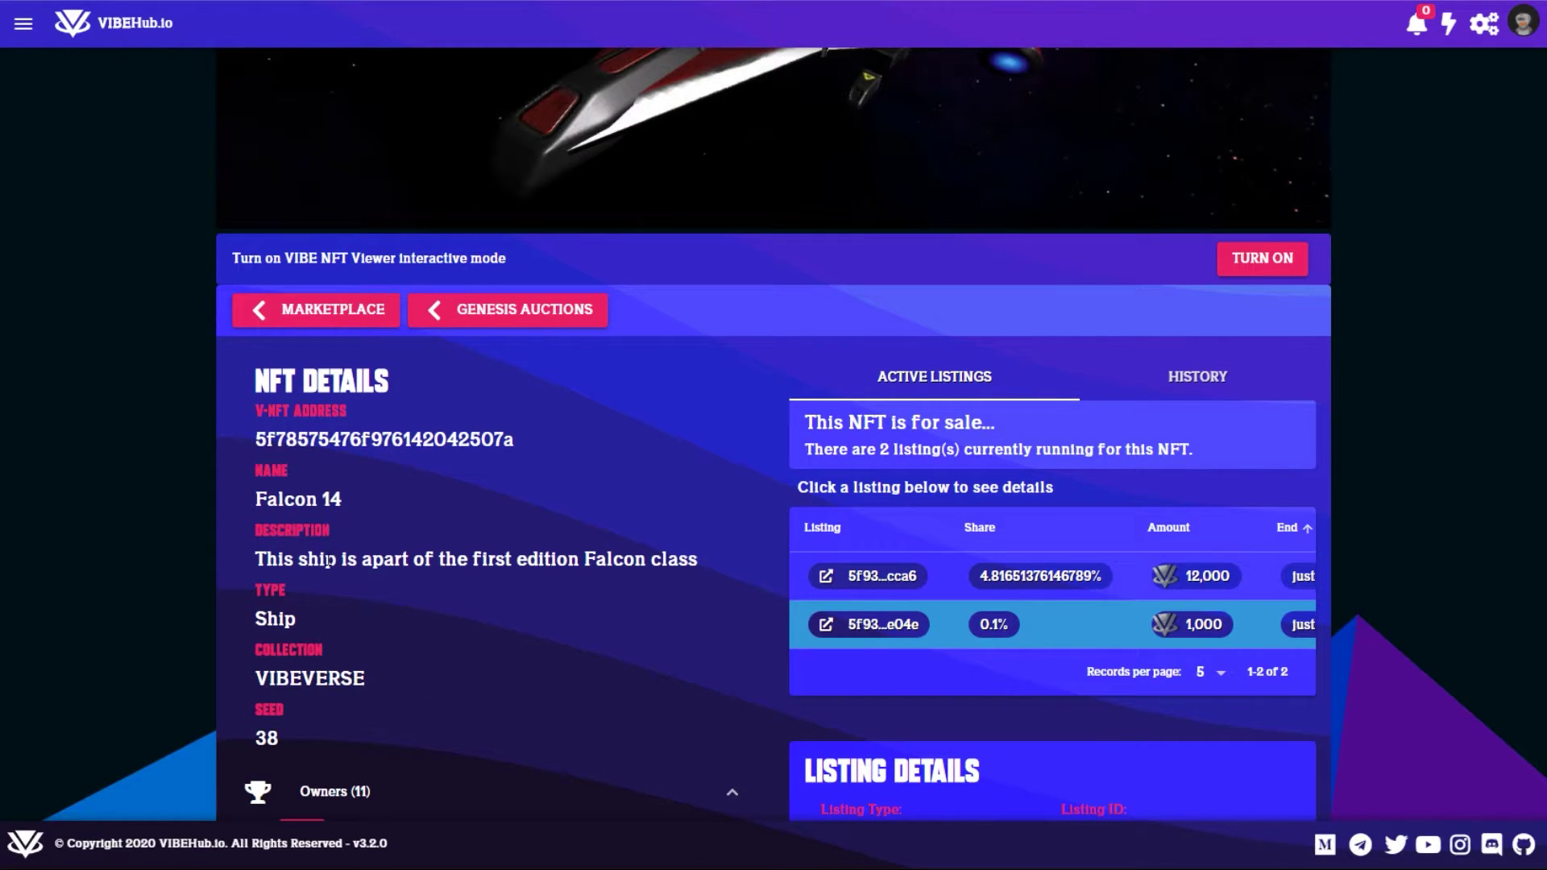
scroll(773, 435, down, 4)
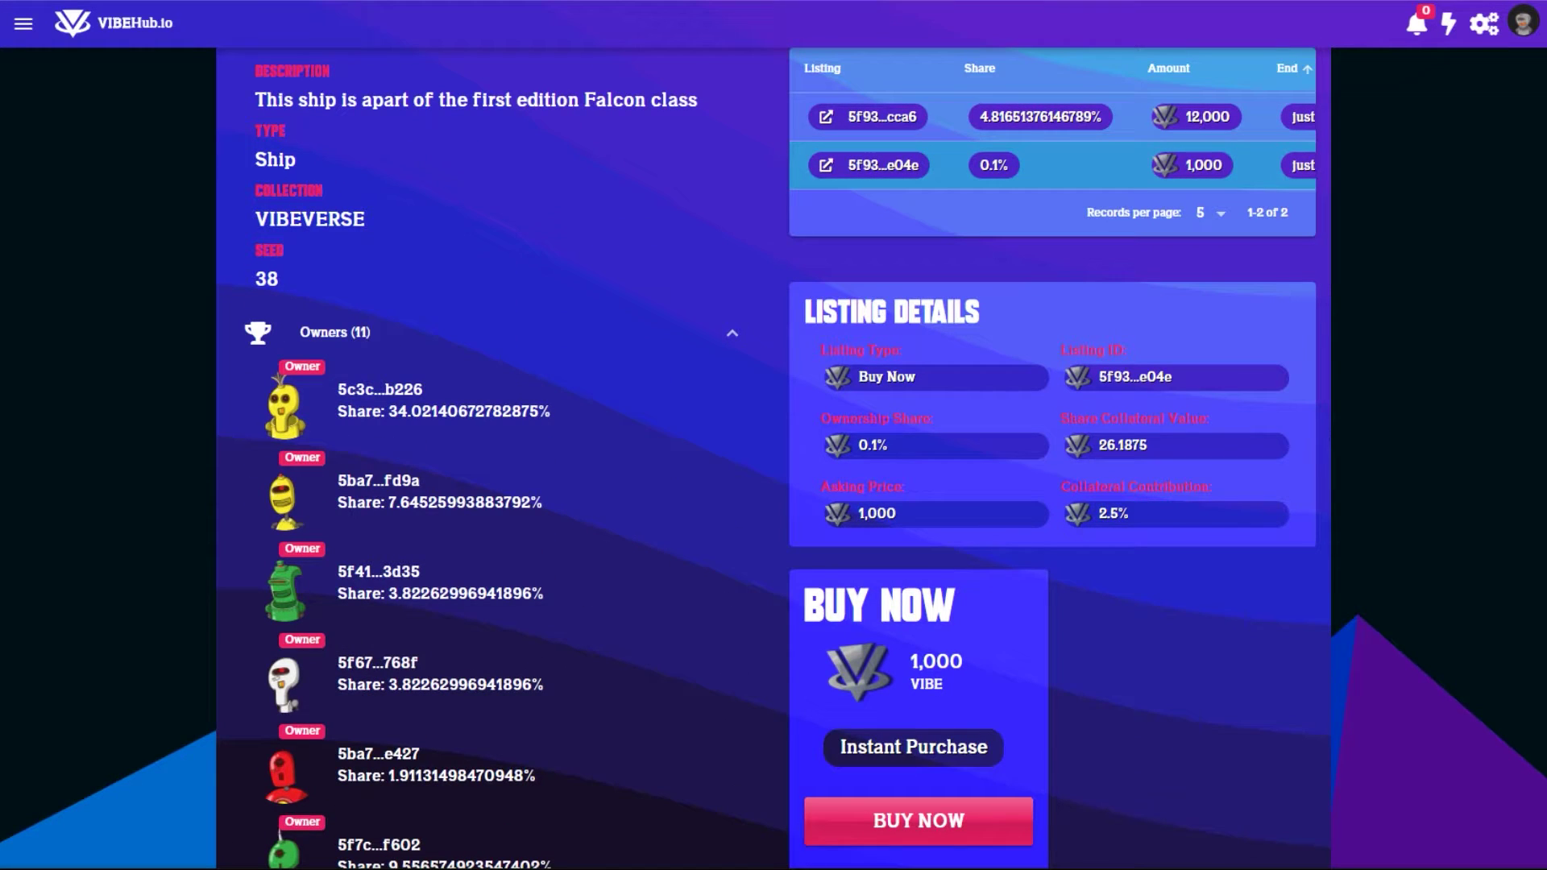
scroll(462, 398, down, 2)
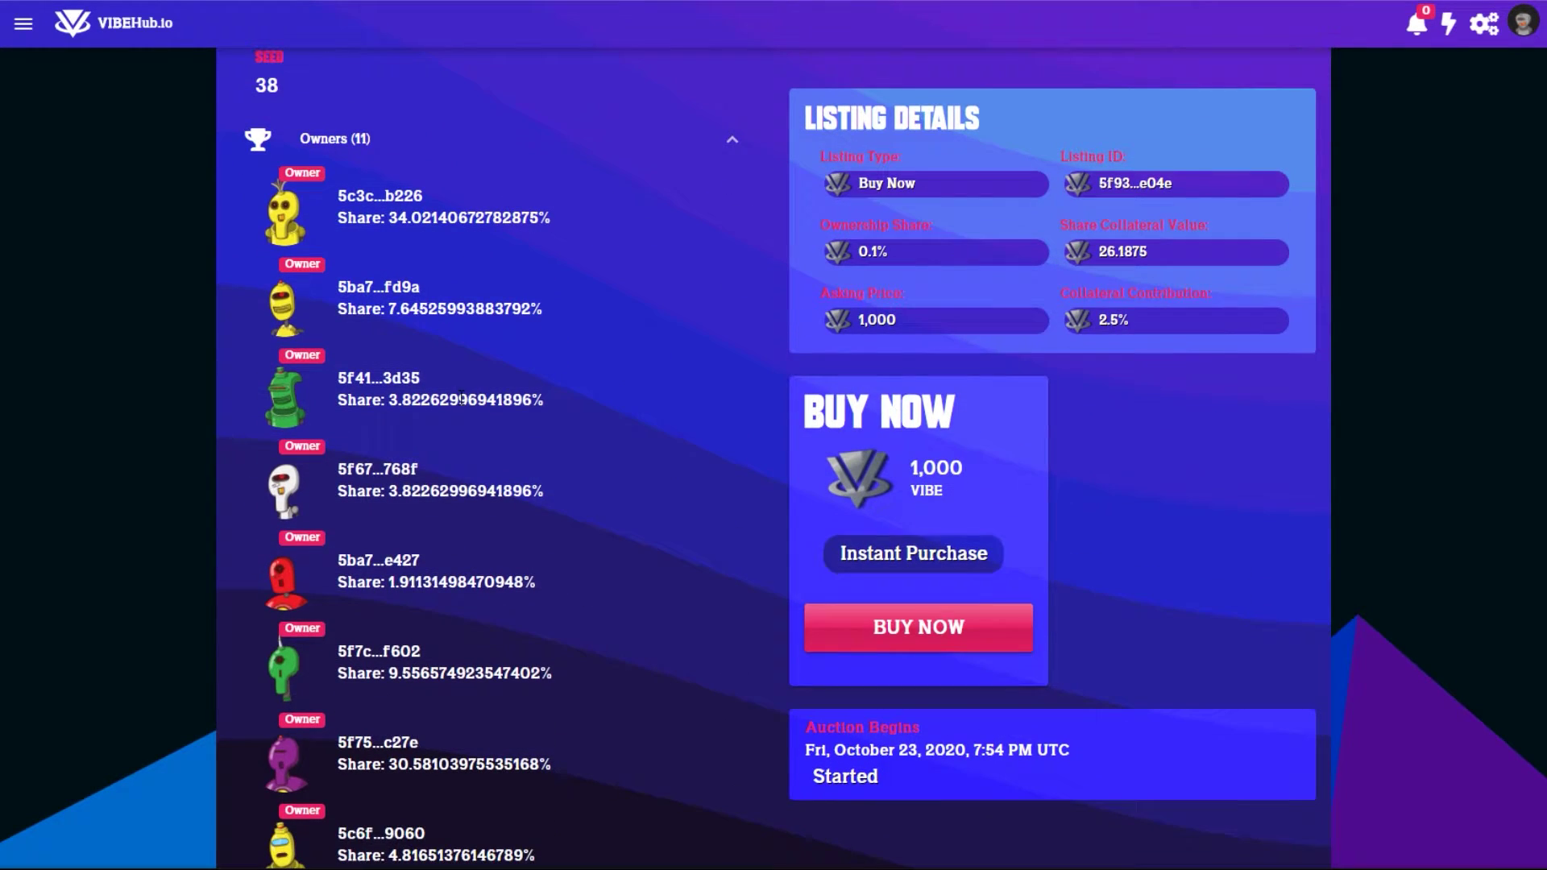
scroll(564, 406, down, 3)
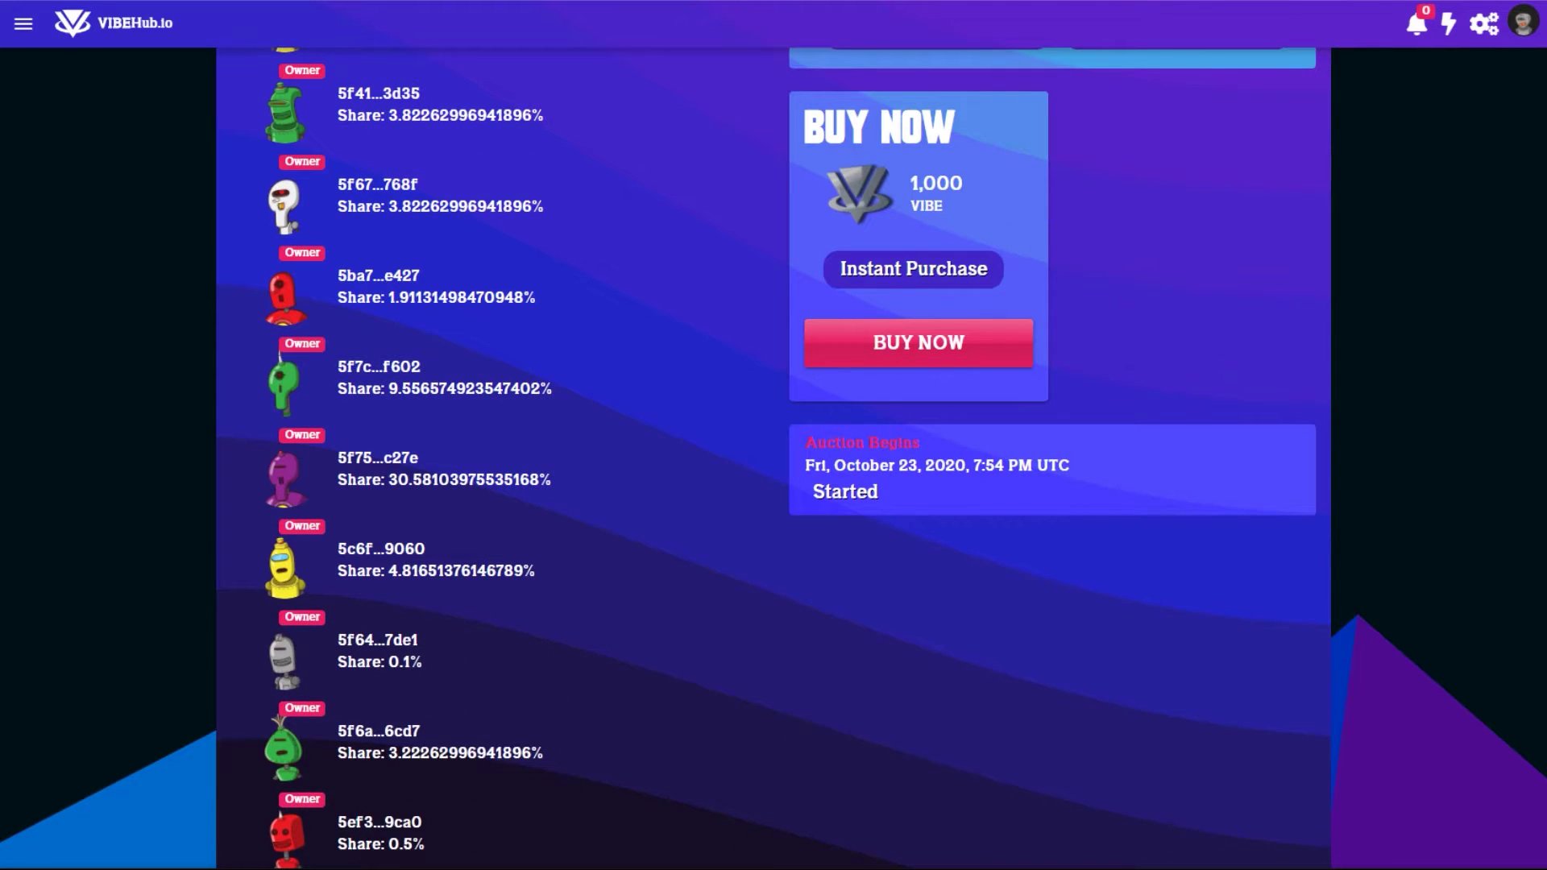
scroll(774, 435, up, 5)
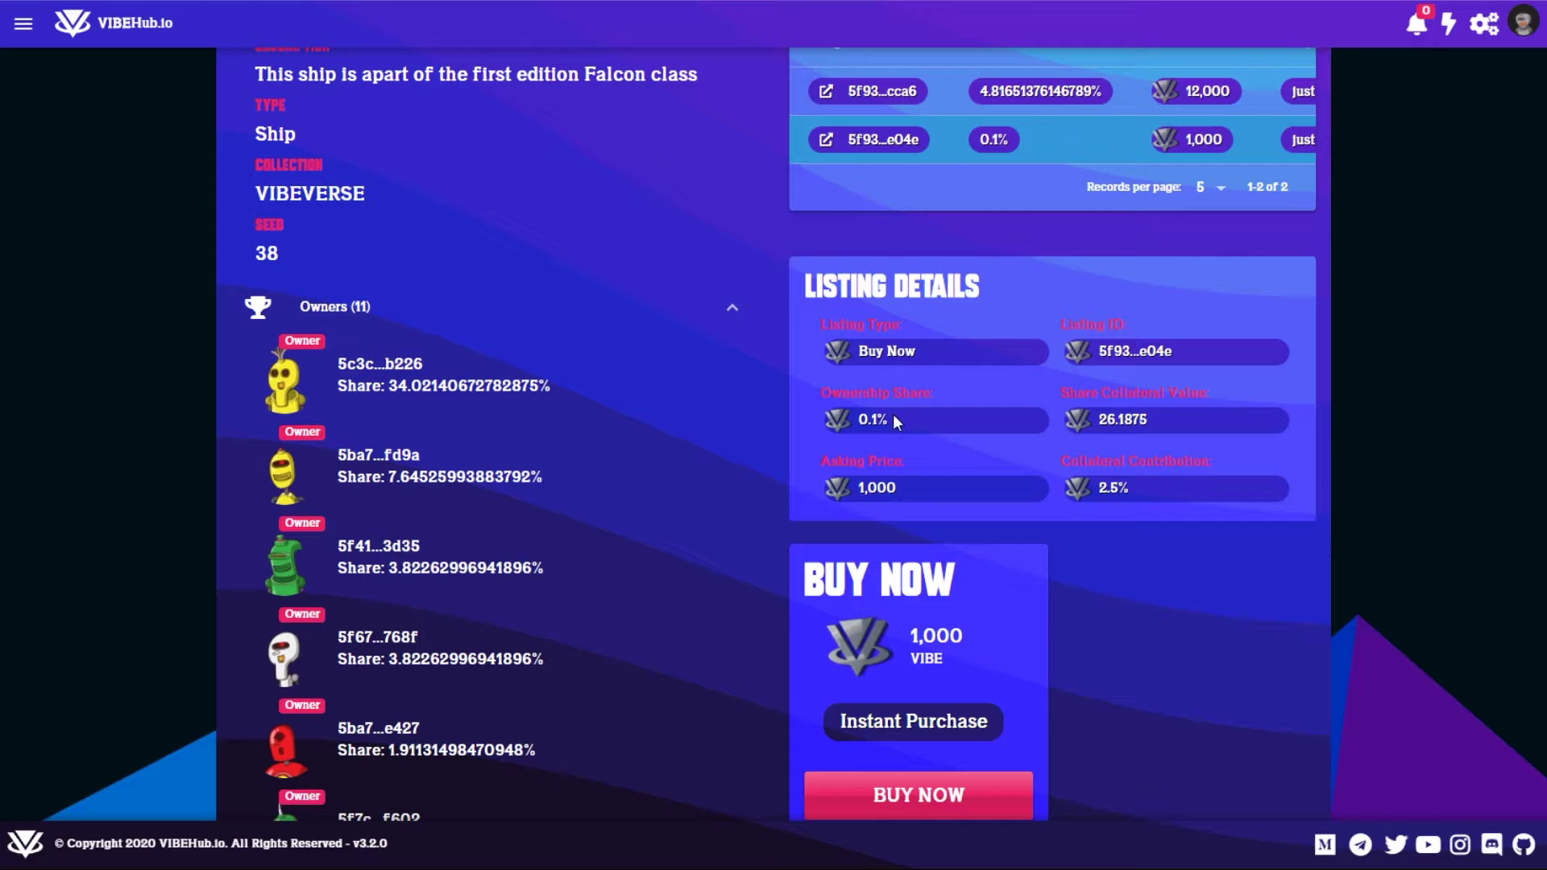
Step: Purchase the 0.1% Falcon 14 share for 1,000 VIBE via Buy Now and confirm it
click(919, 798)
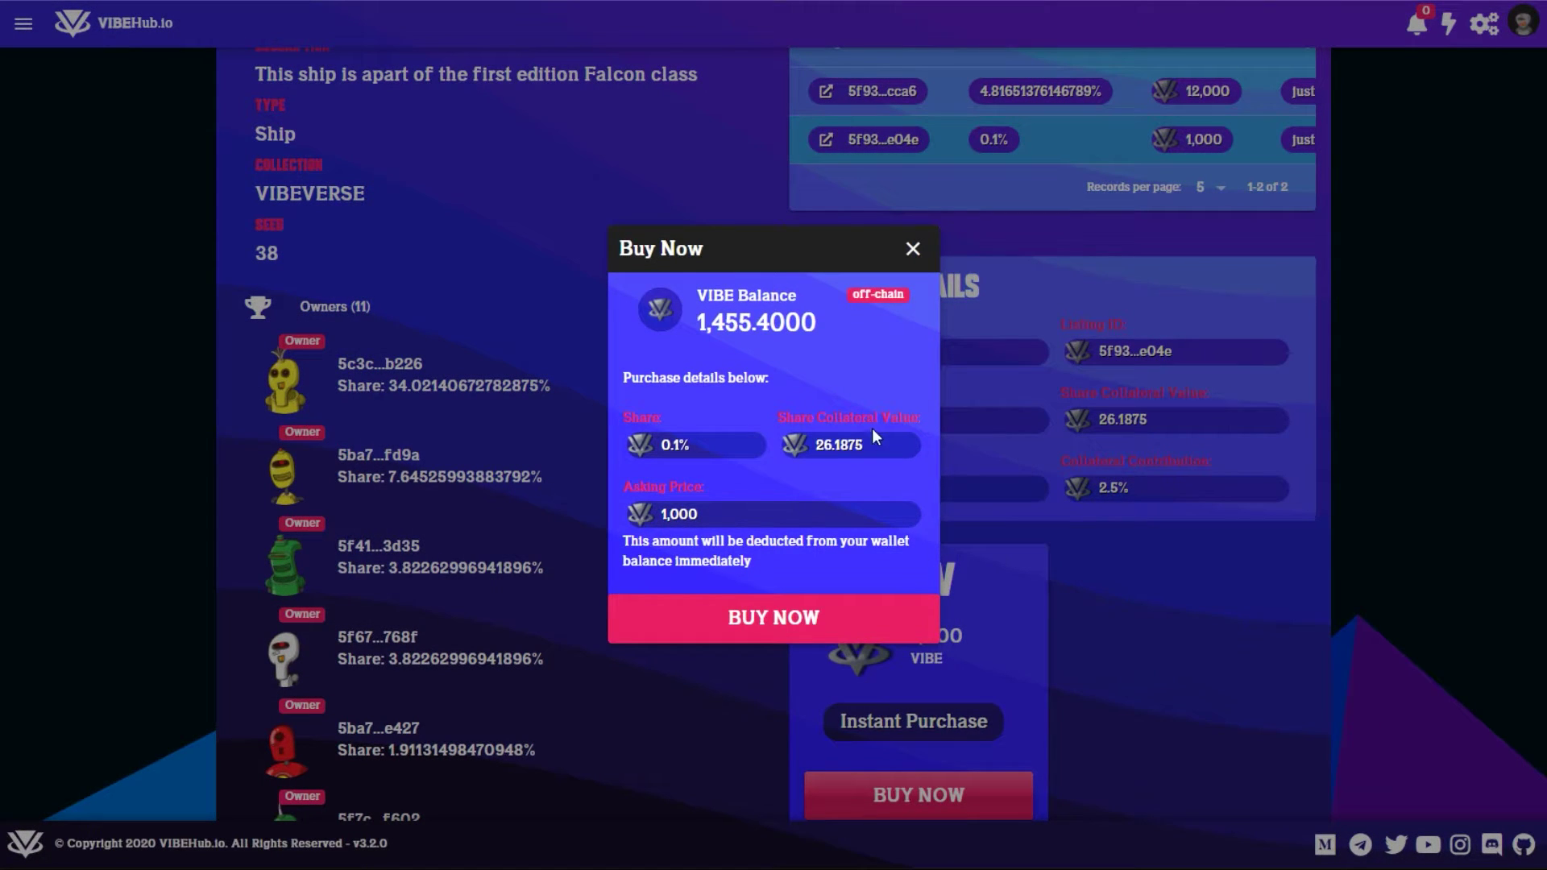
click(799, 617)
click(922, 492)
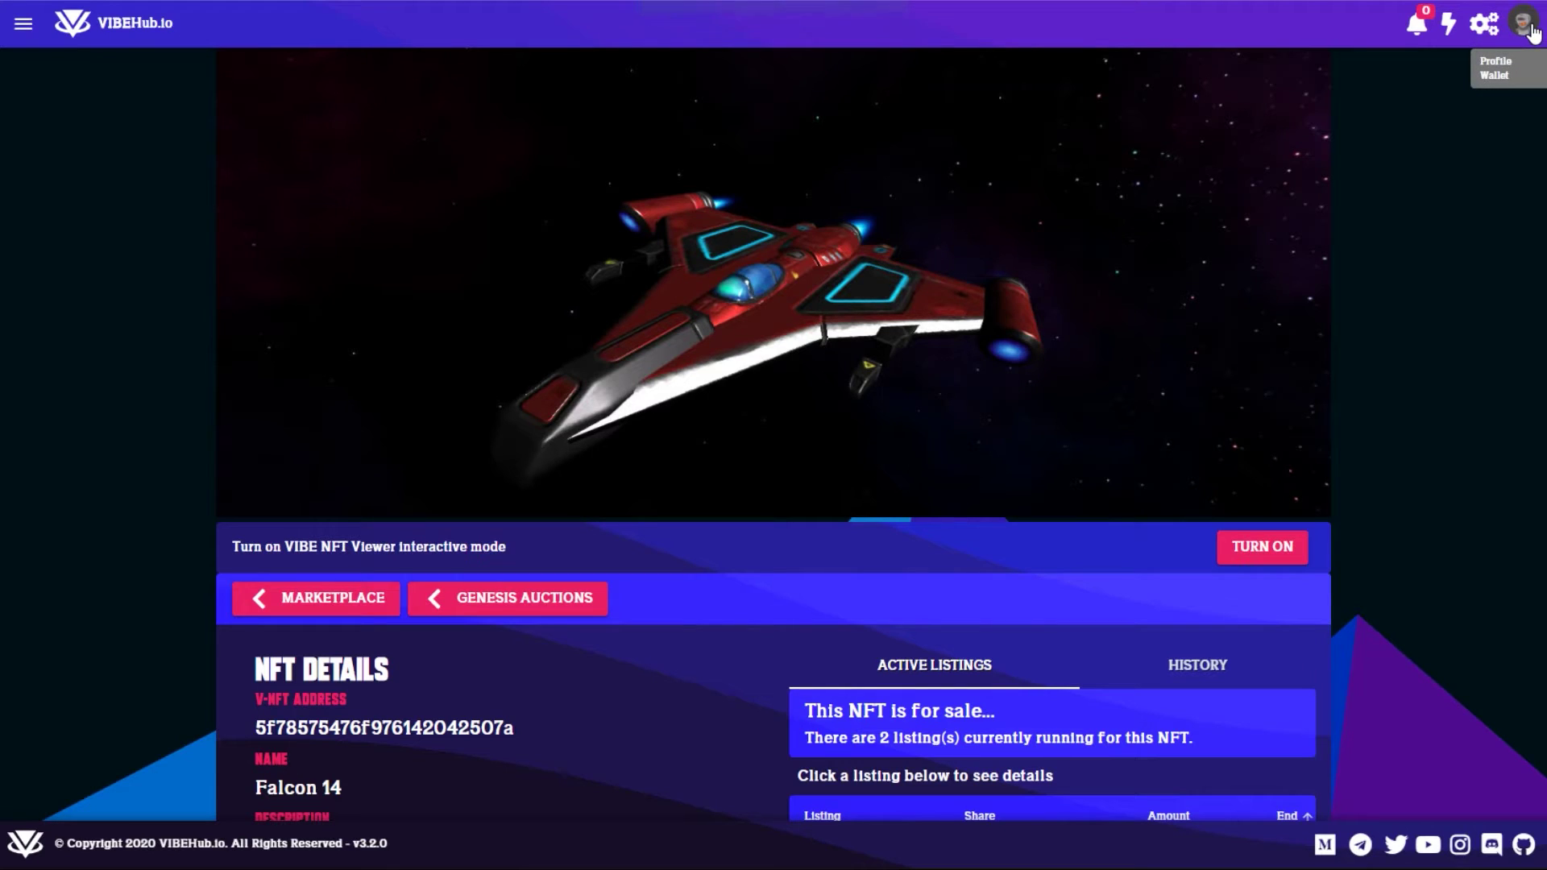
Step: Show the wallet's NFTs, with Falcon 14 listed and a 455.4000 VIBE balance
click(1525, 24)
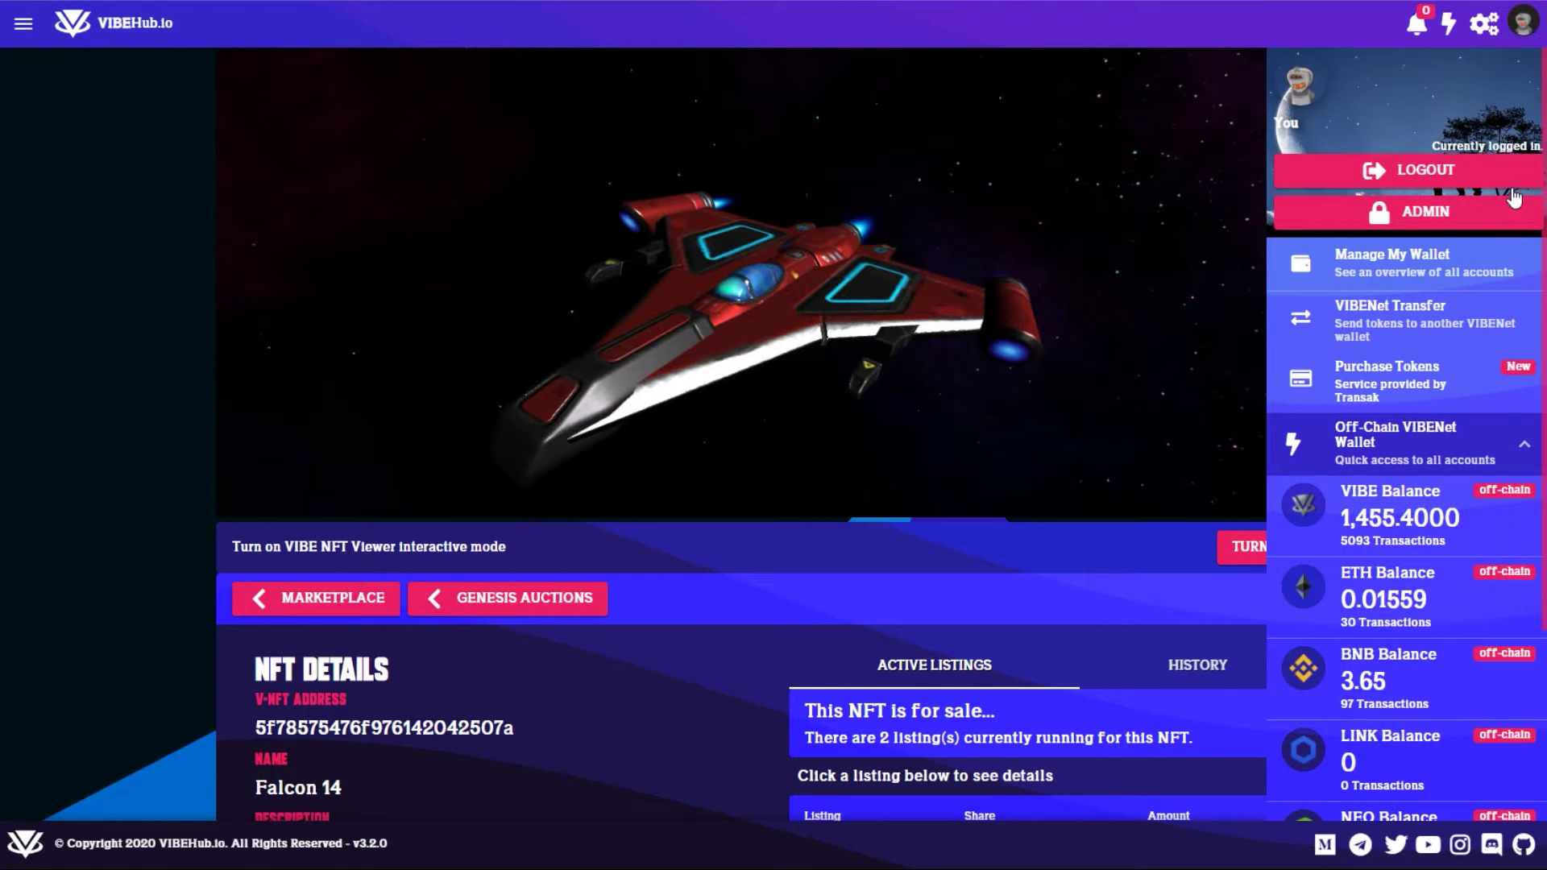
click(1414, 266)
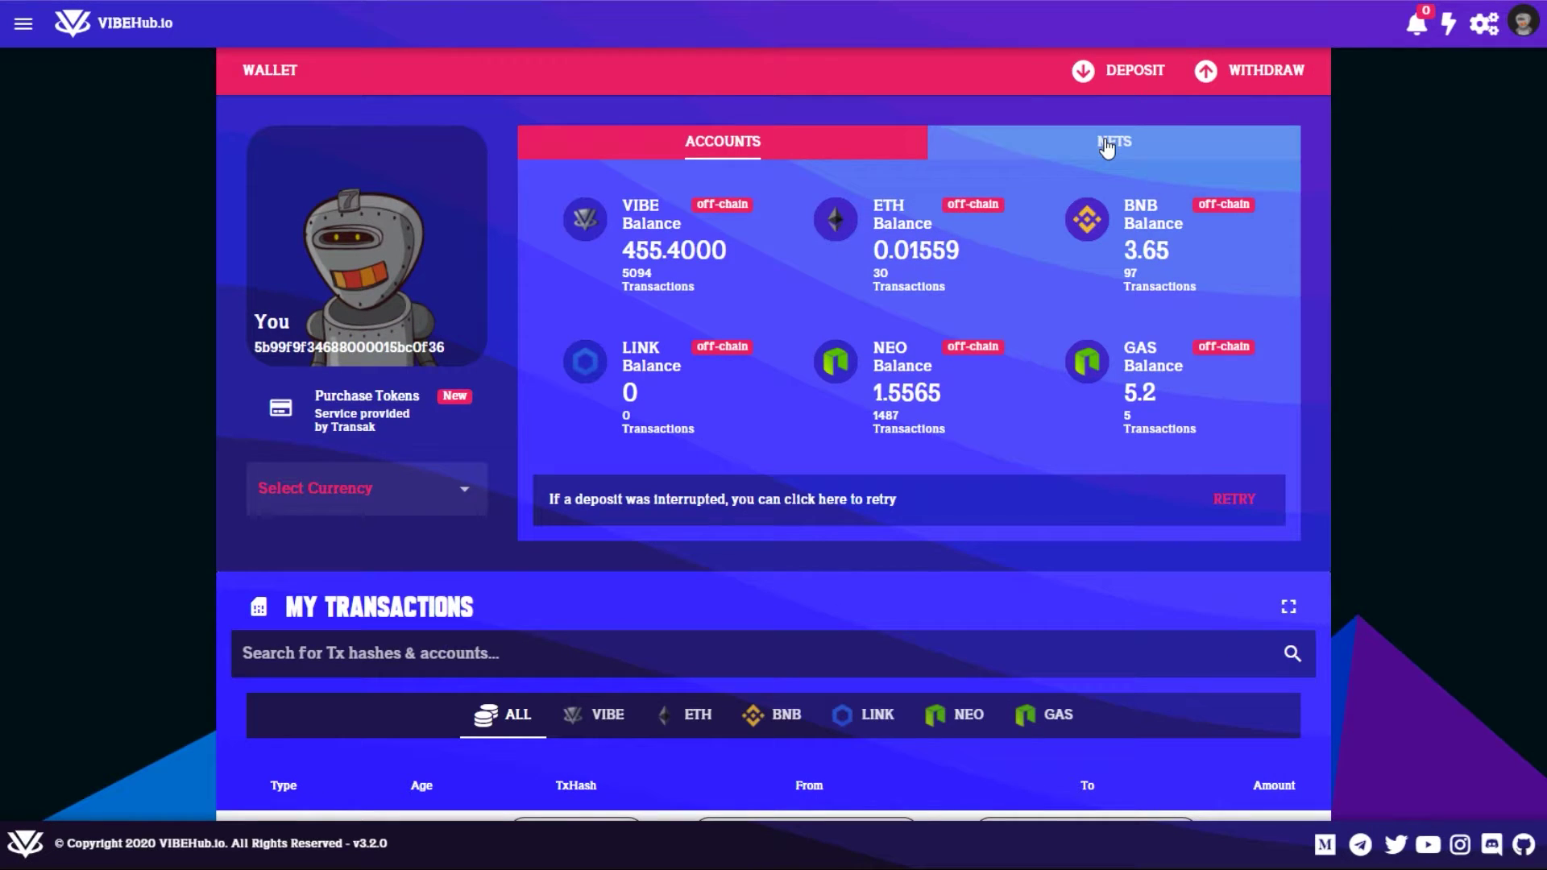
click(1106, 145)
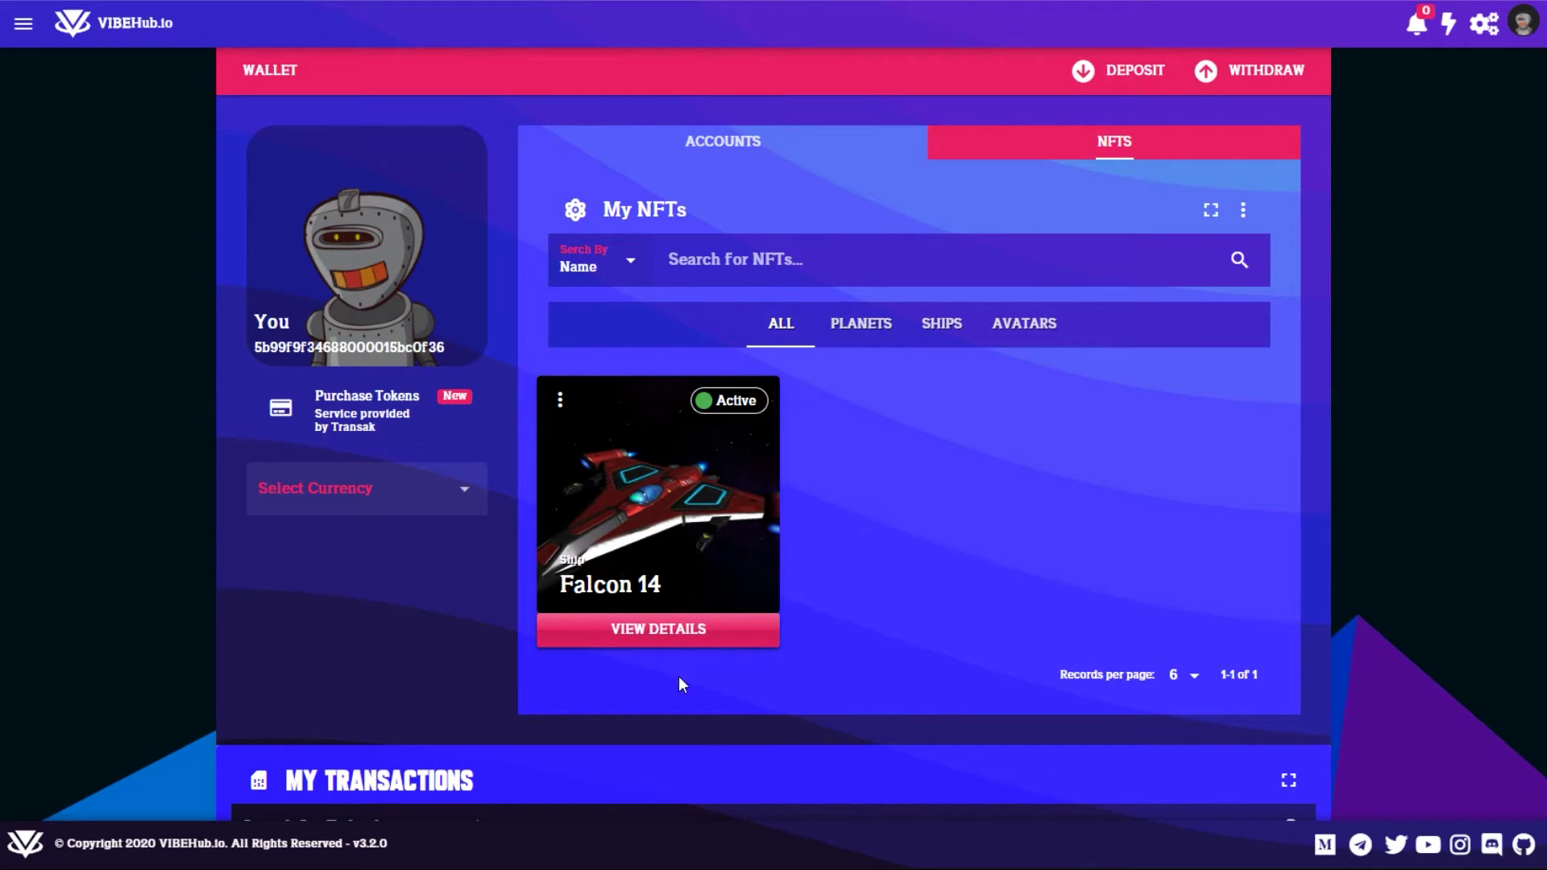
Step: Open Falcon 14's details page, which now shows 12 owners
click(661, 634)
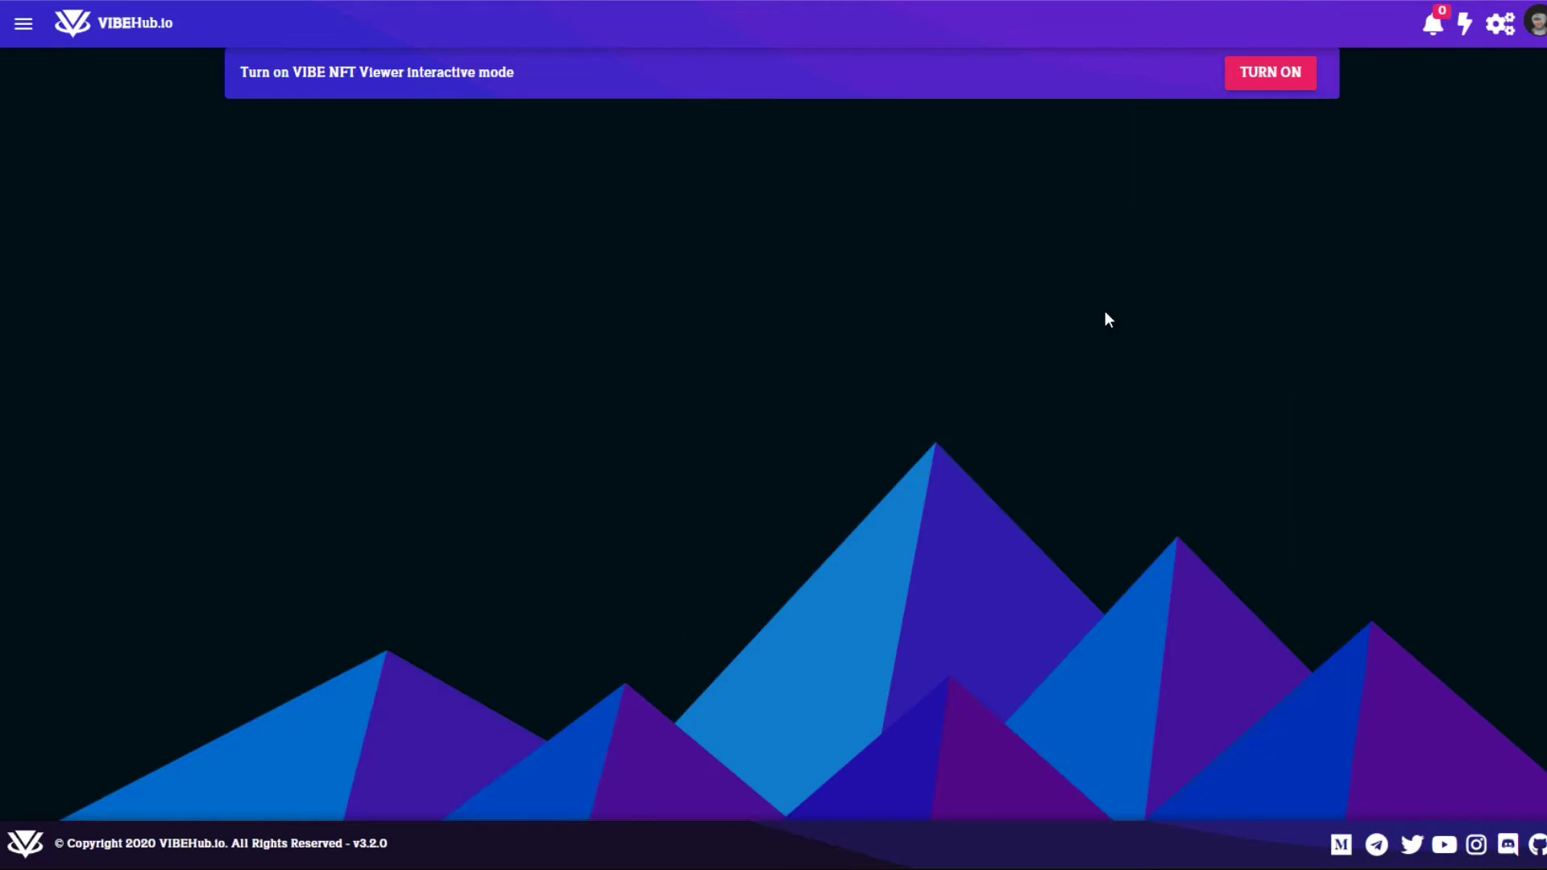
scroll(773, 451, down, 5)
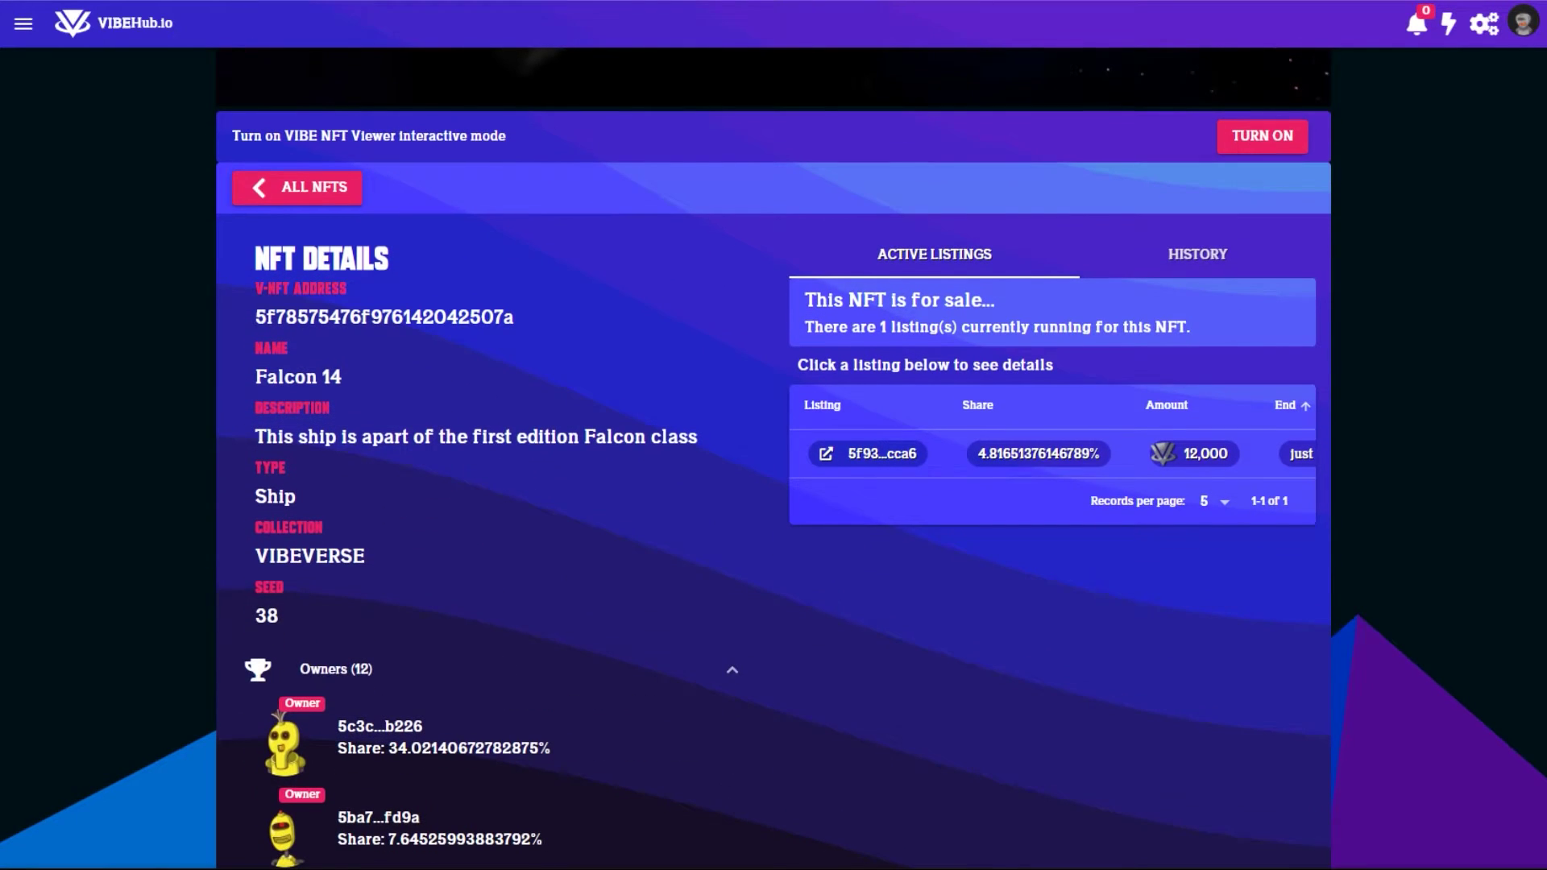
scroll(773, 451, down, 3)
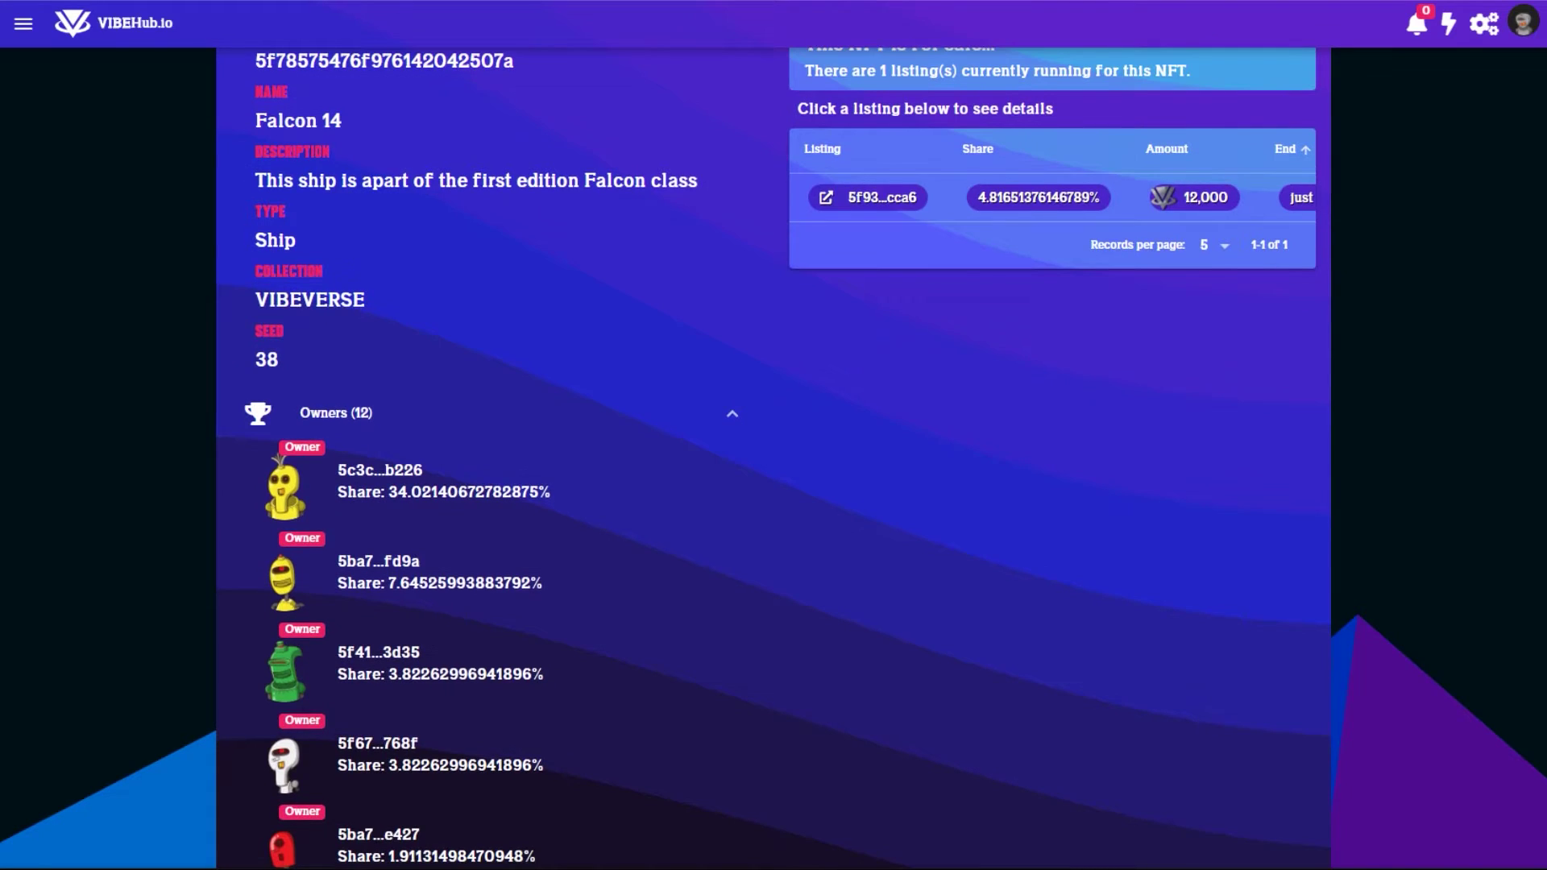
scroll(774, 452, up, 3)
scroll(773, 452, down, 1)
Step: Show its history of four ended listings, including the 0.1% share at 1,000 VIBE
click(1197, 150)
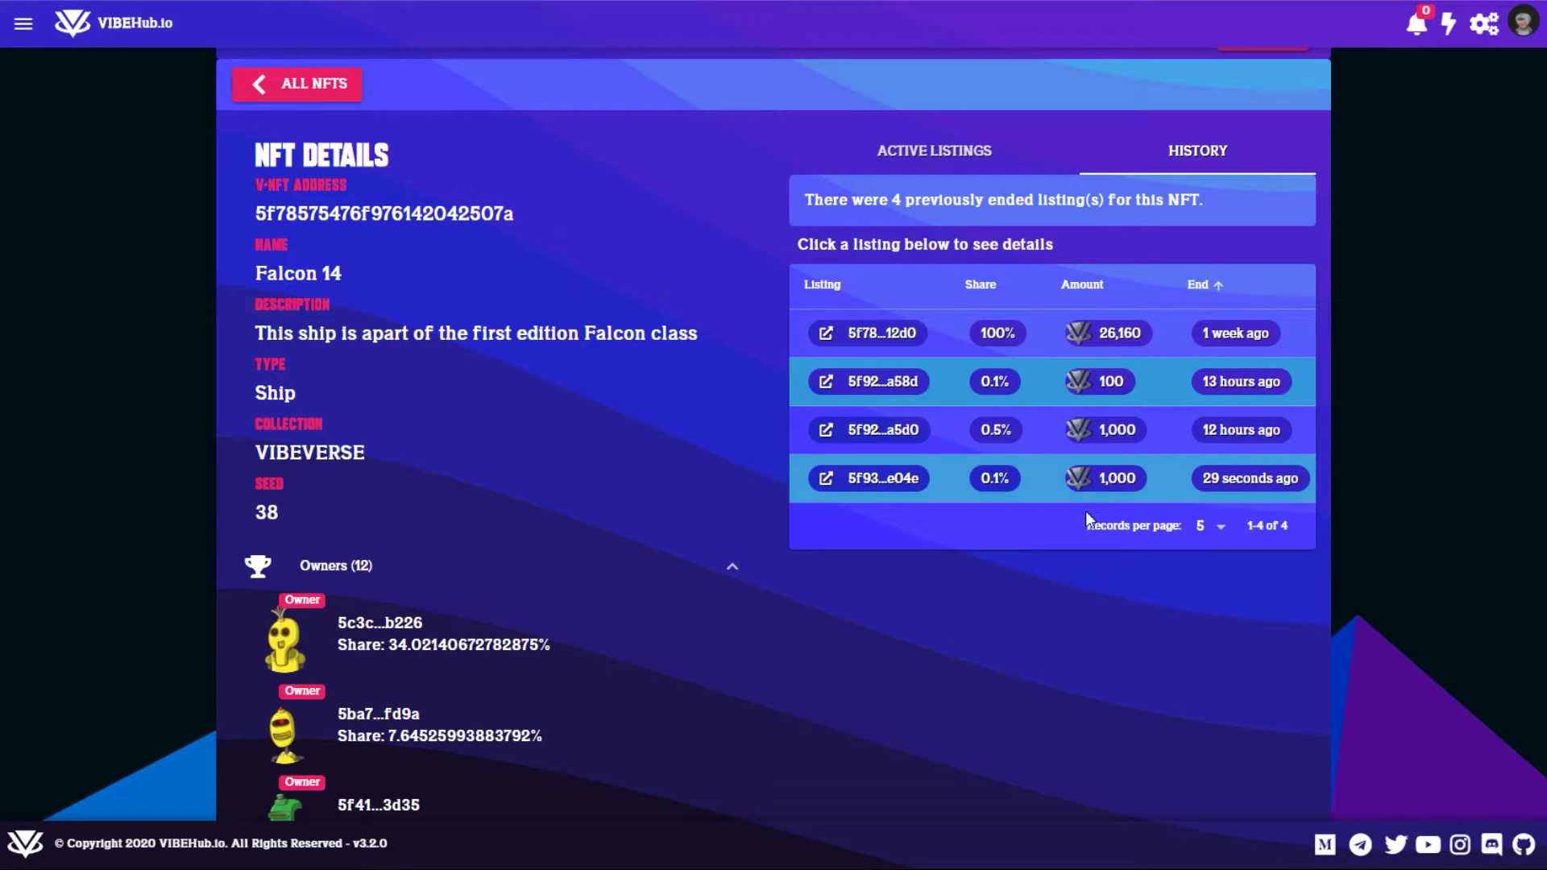
scroll(1523, 519, down, 5)
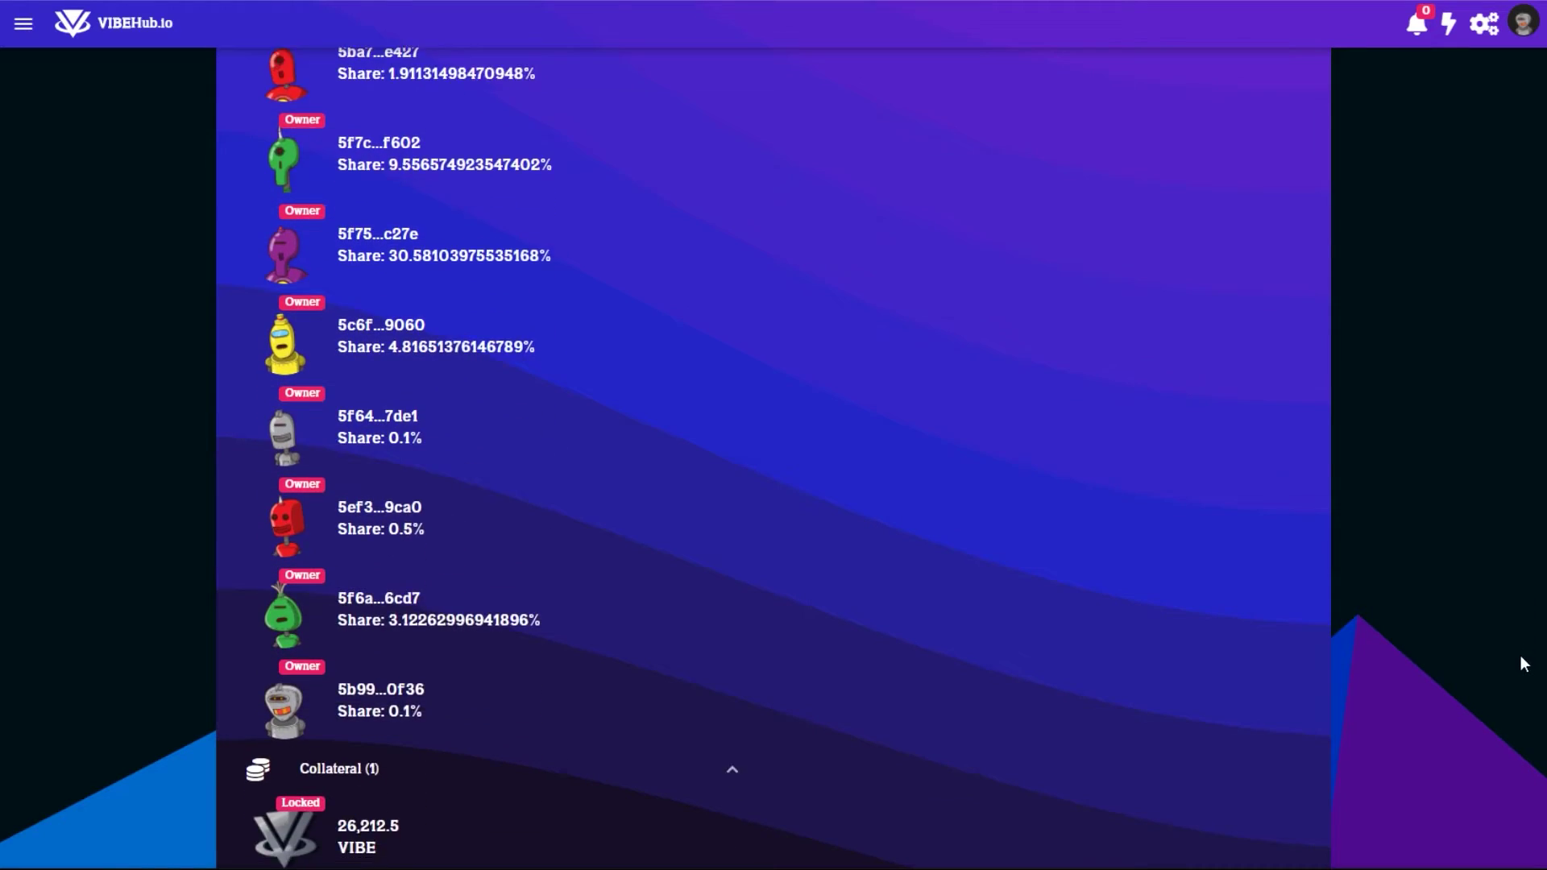
scroll(1520, 655, down, 5)
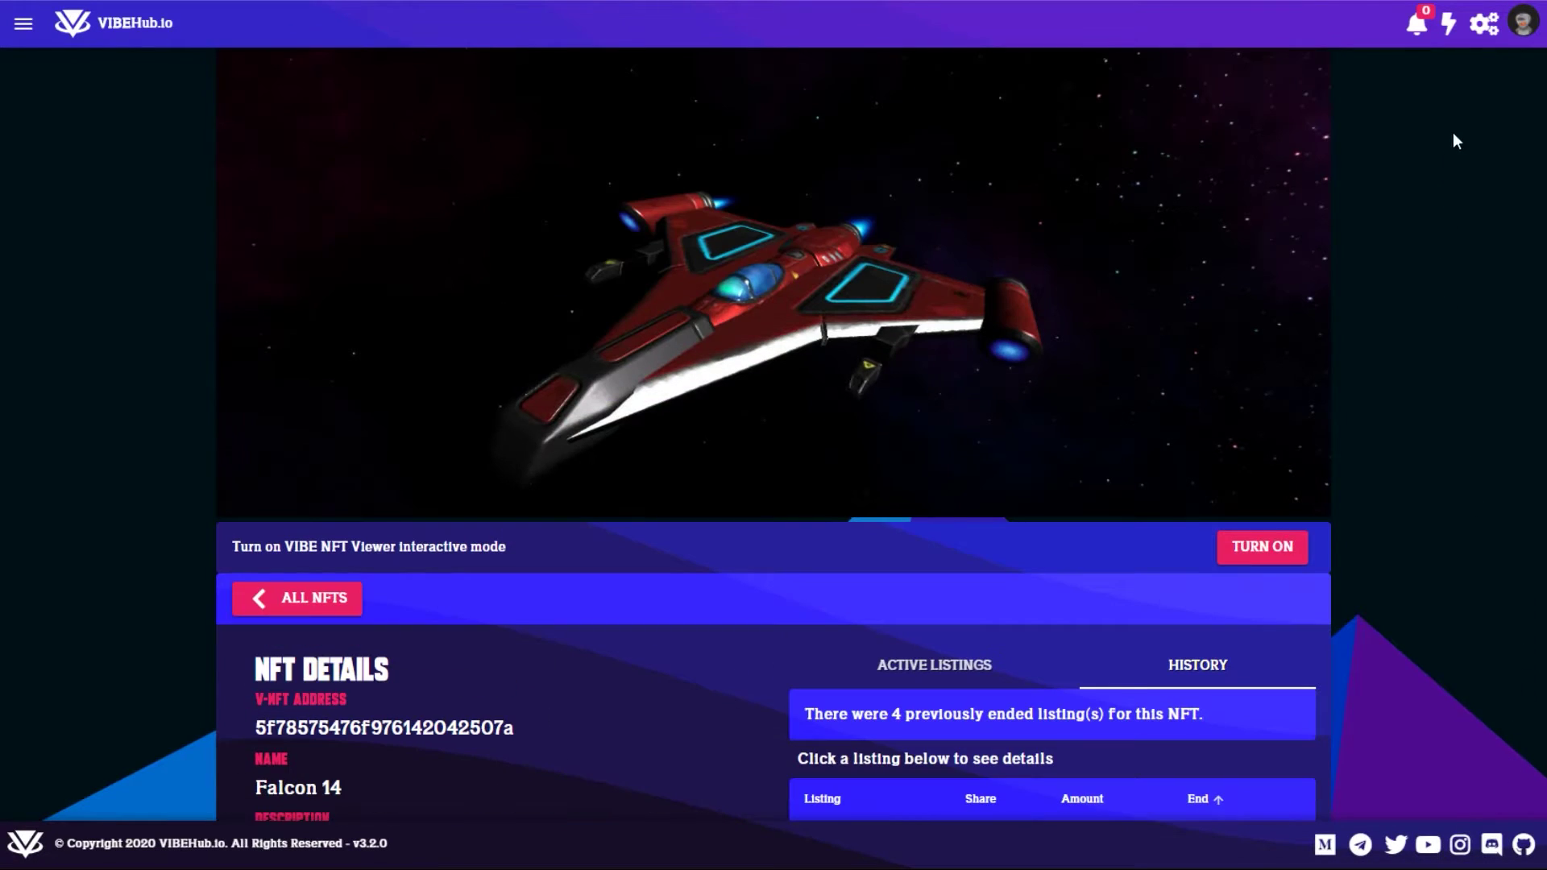
Step: Return to the wallet's NFTs list showing the Falcon 14 card
click(1522, 23)
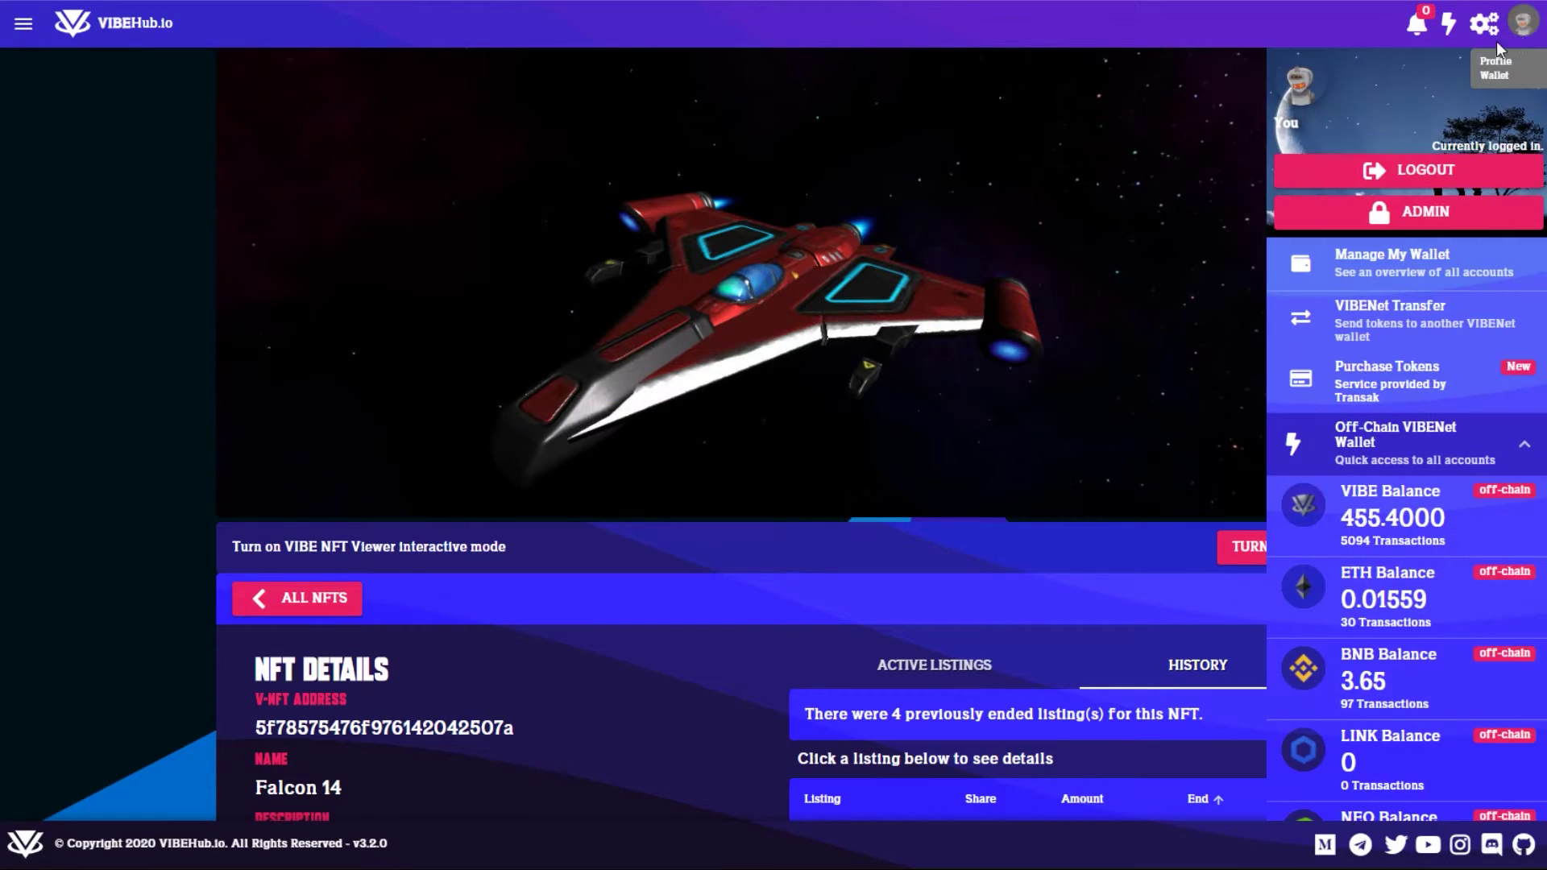
click(1417, 266)
click(1087, 144)
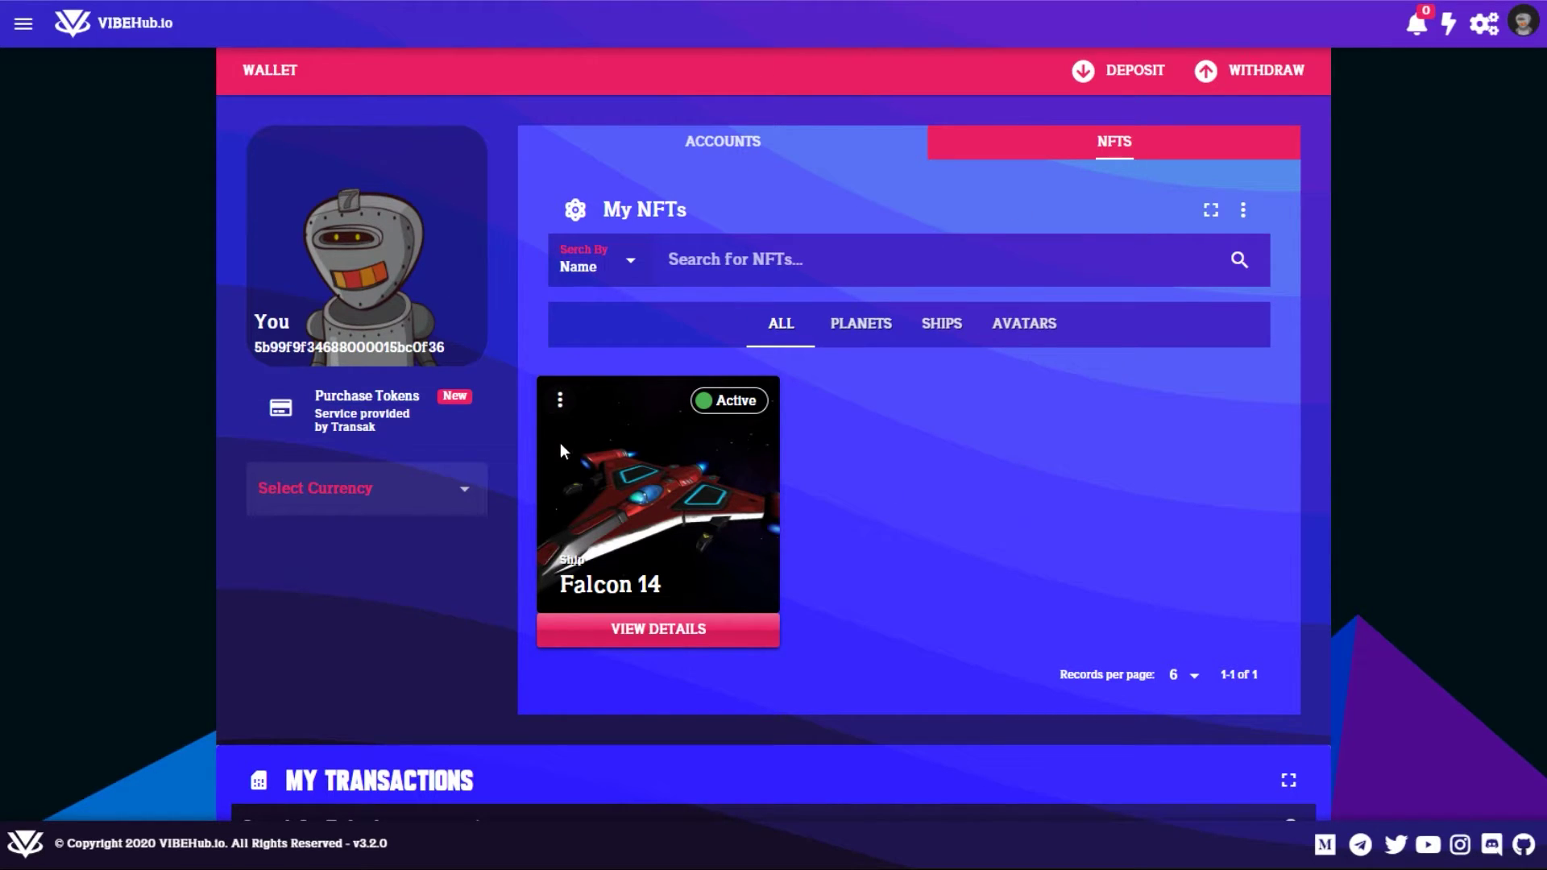
Step: Check the wallet's account balances, then switch back to the owned NFTs
click(1522, 22)
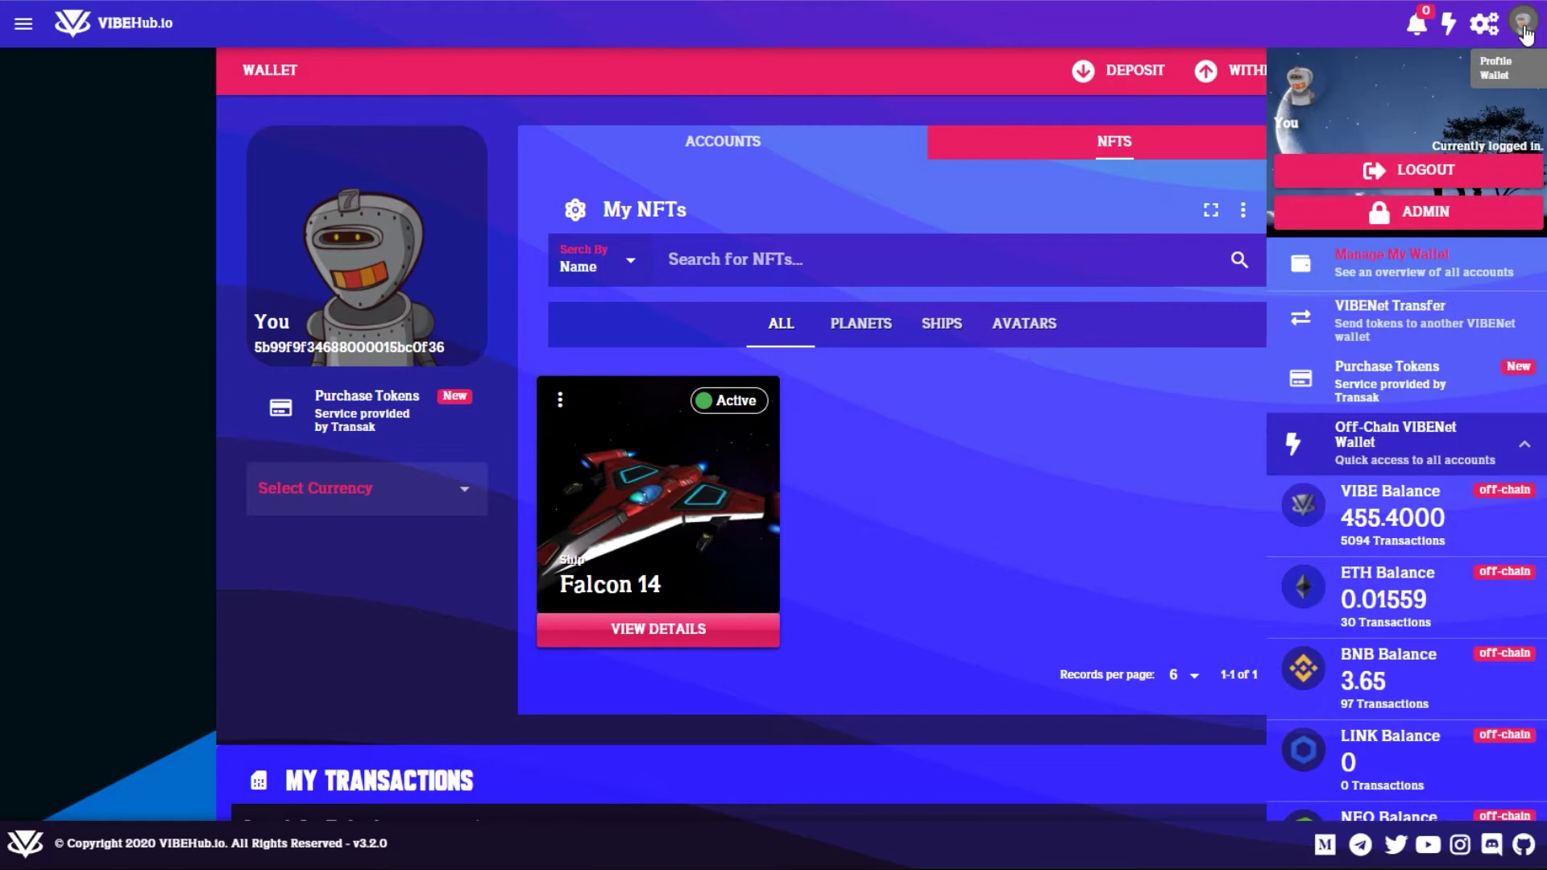
click(687, 145)
click(1112, 143)
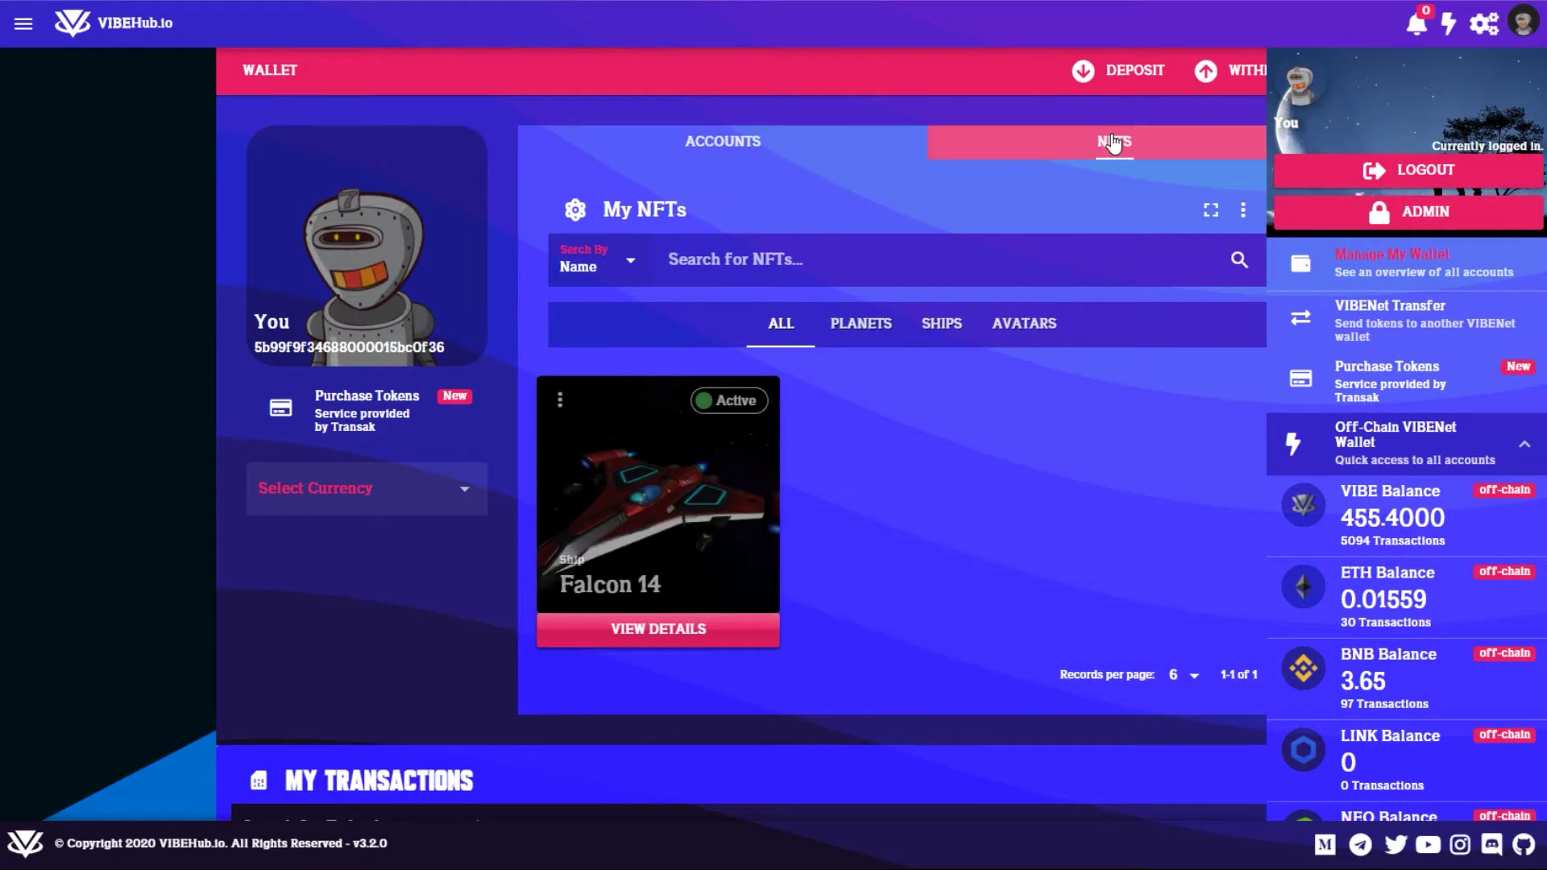
Step: Create a listing for the Falcon 14 card with its listing type set to Auction
click(560, 400)
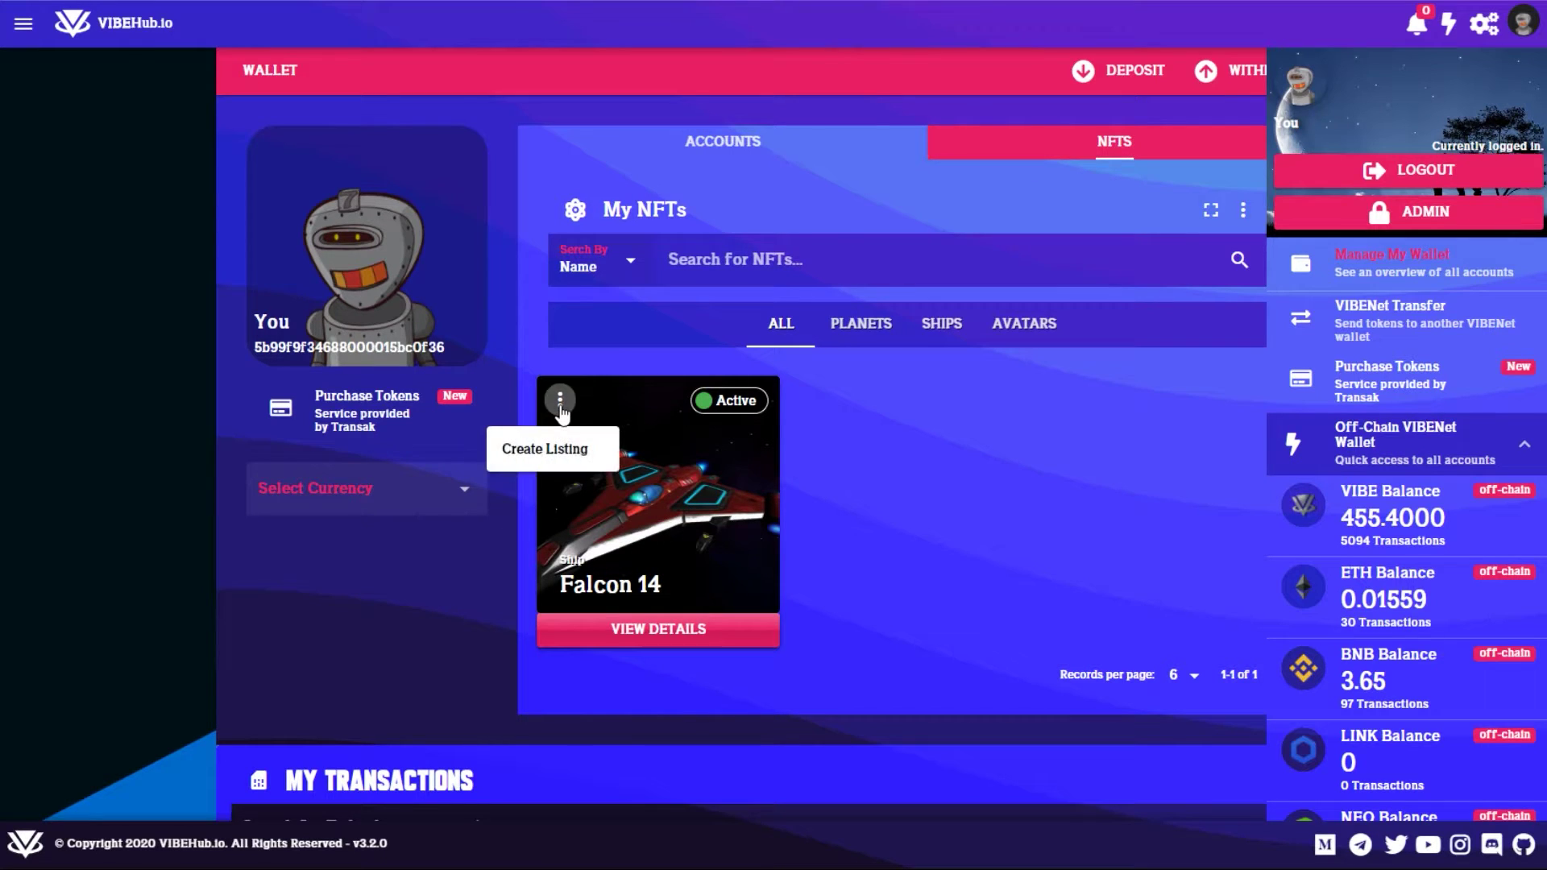
click(574, 456)
click(832, 542)
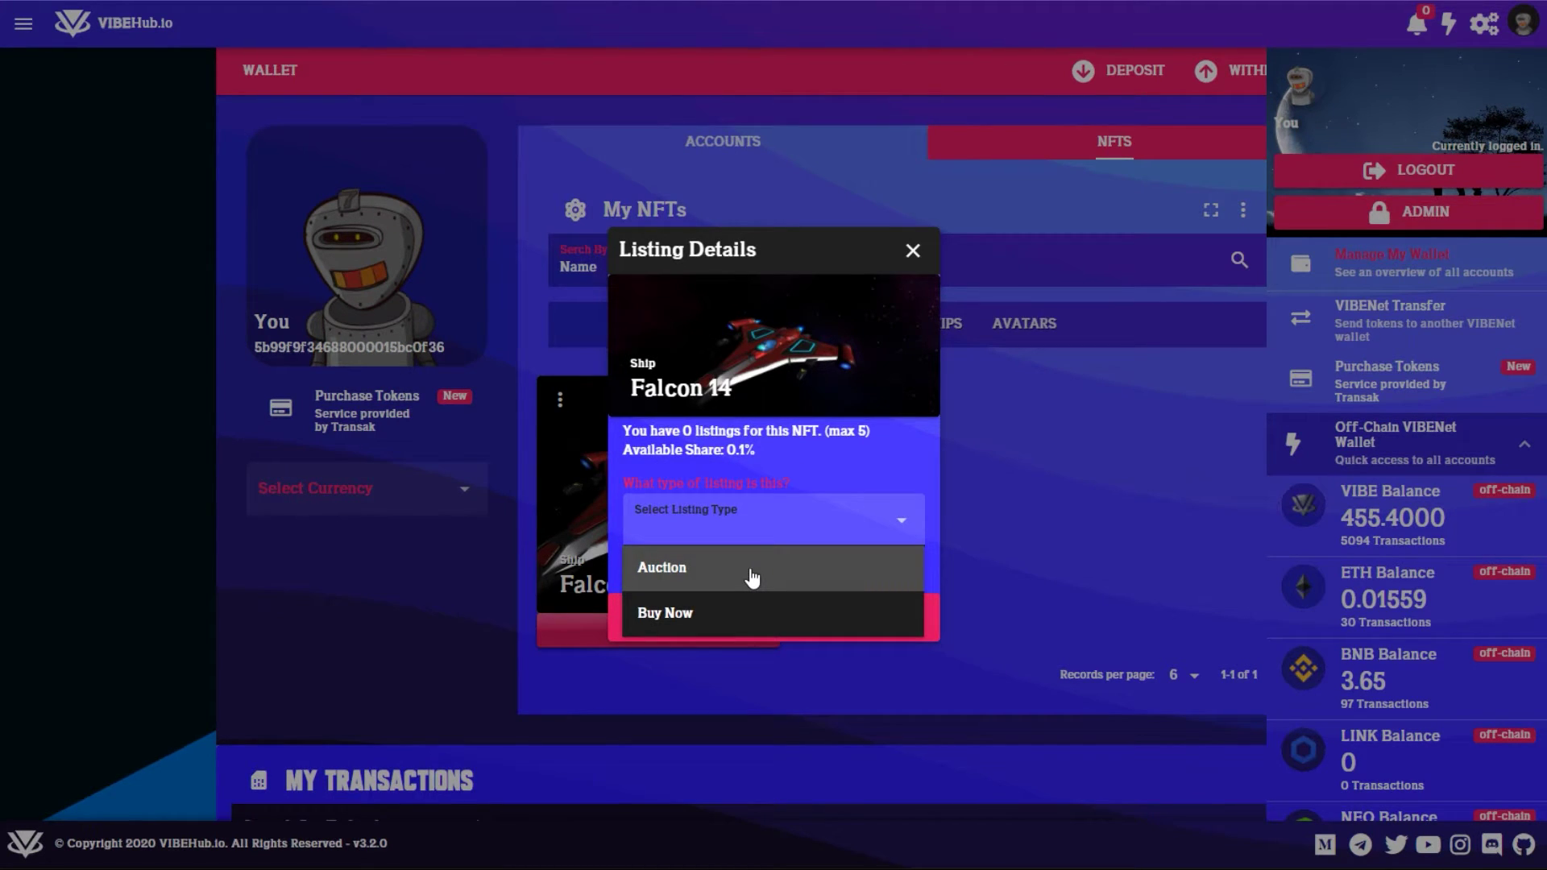
click(752, 578)
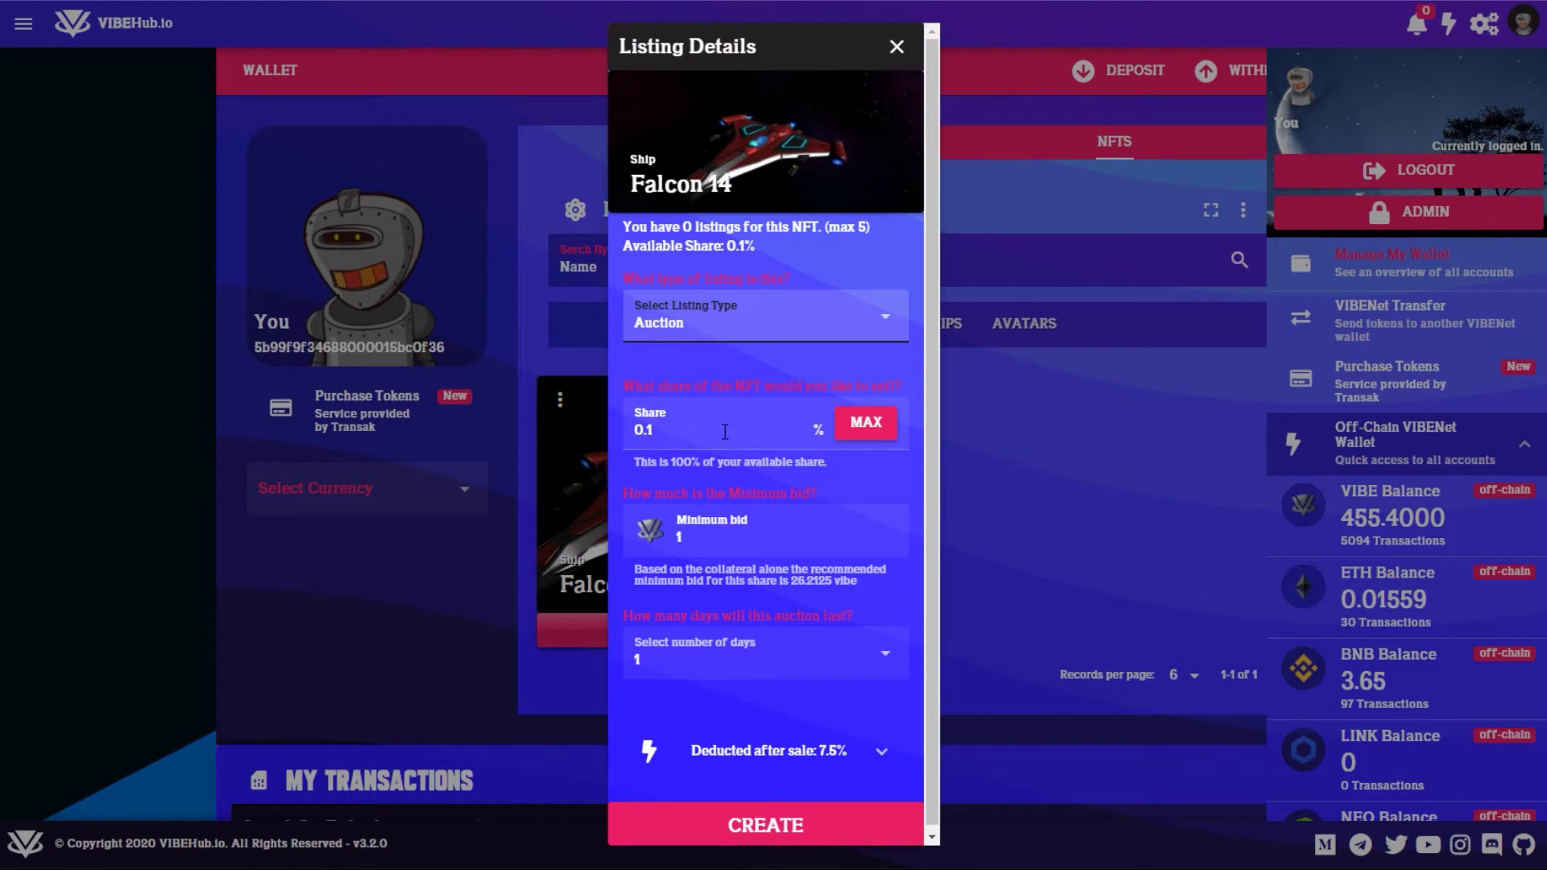
Step: Review the 0.1% share, 1 VIBE minimum bid and auction duration fields
click(700, 436)
click(695, 538)
click(765, 667)
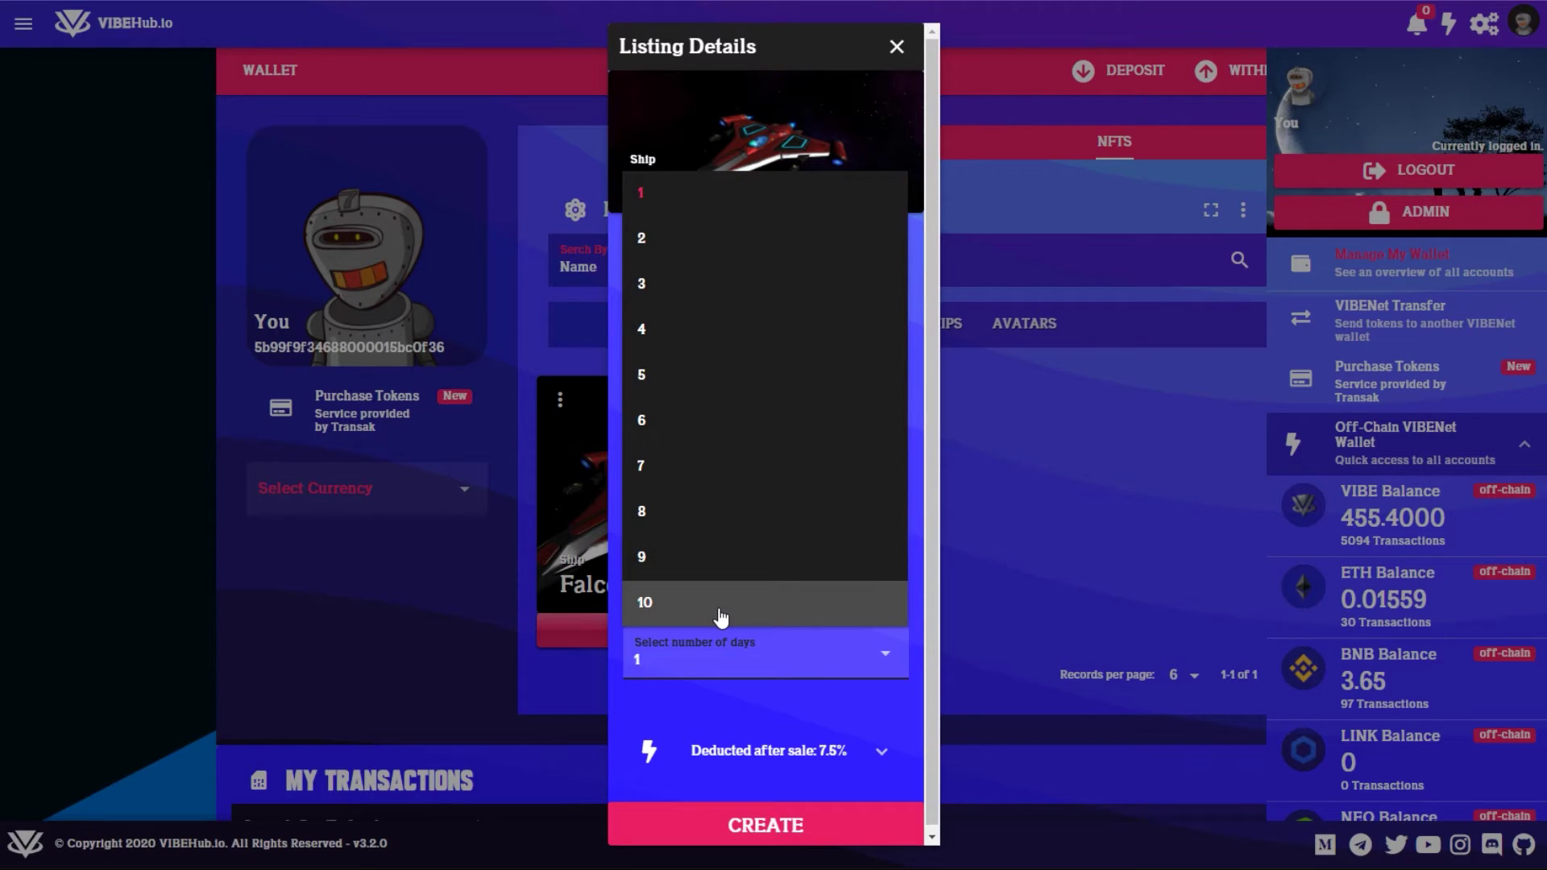
Step: Keep a 1-day duration and expand the 7.5% deduction into 2.5% collateral, pool and network fees
click(930, 202)
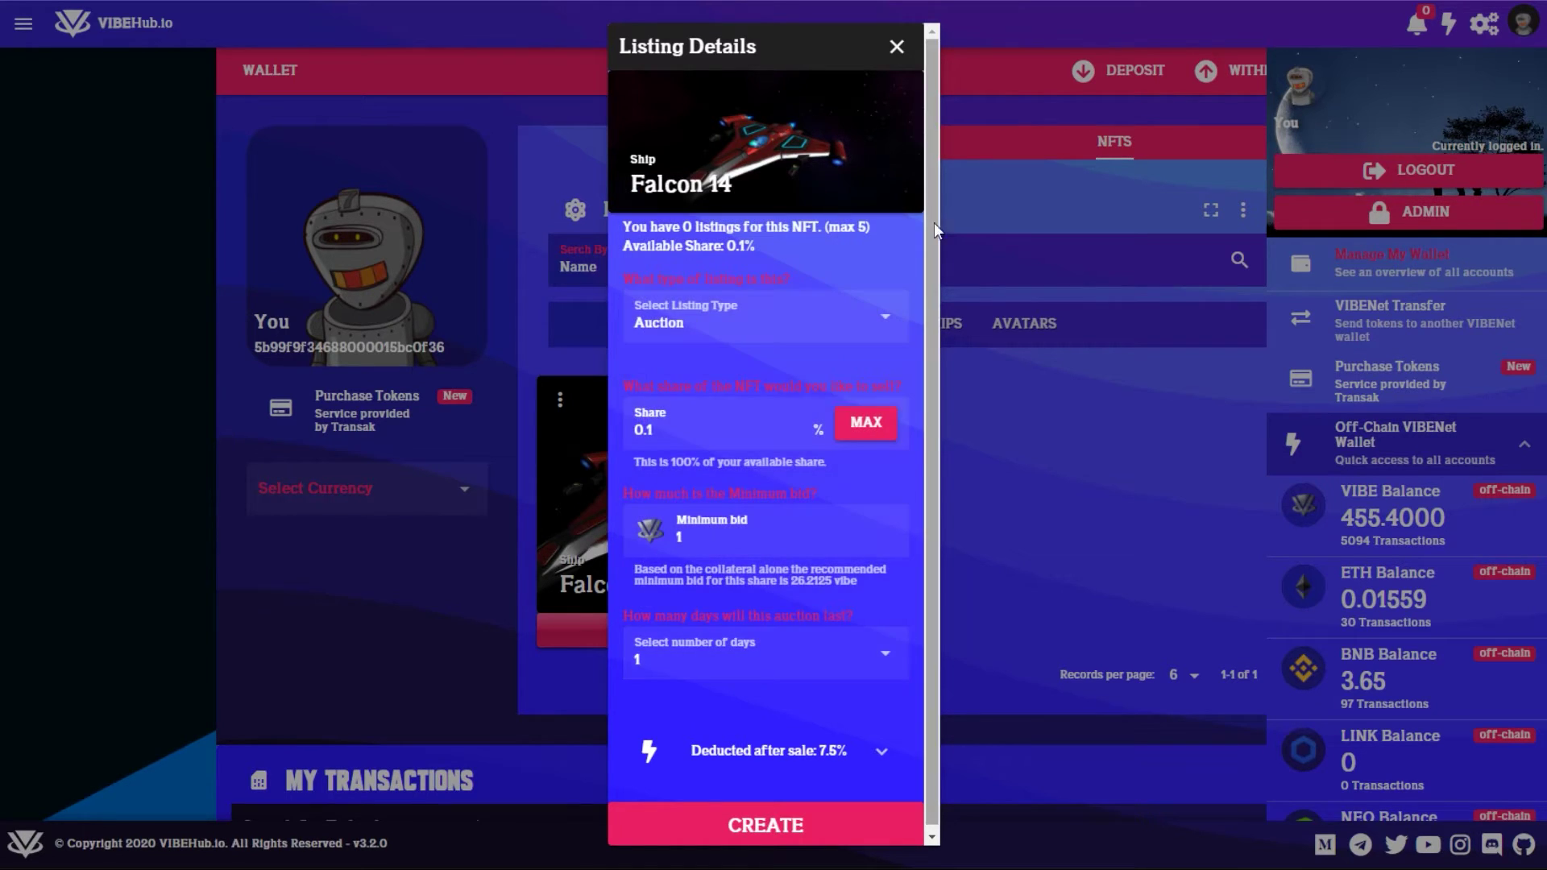
click(824, 770)
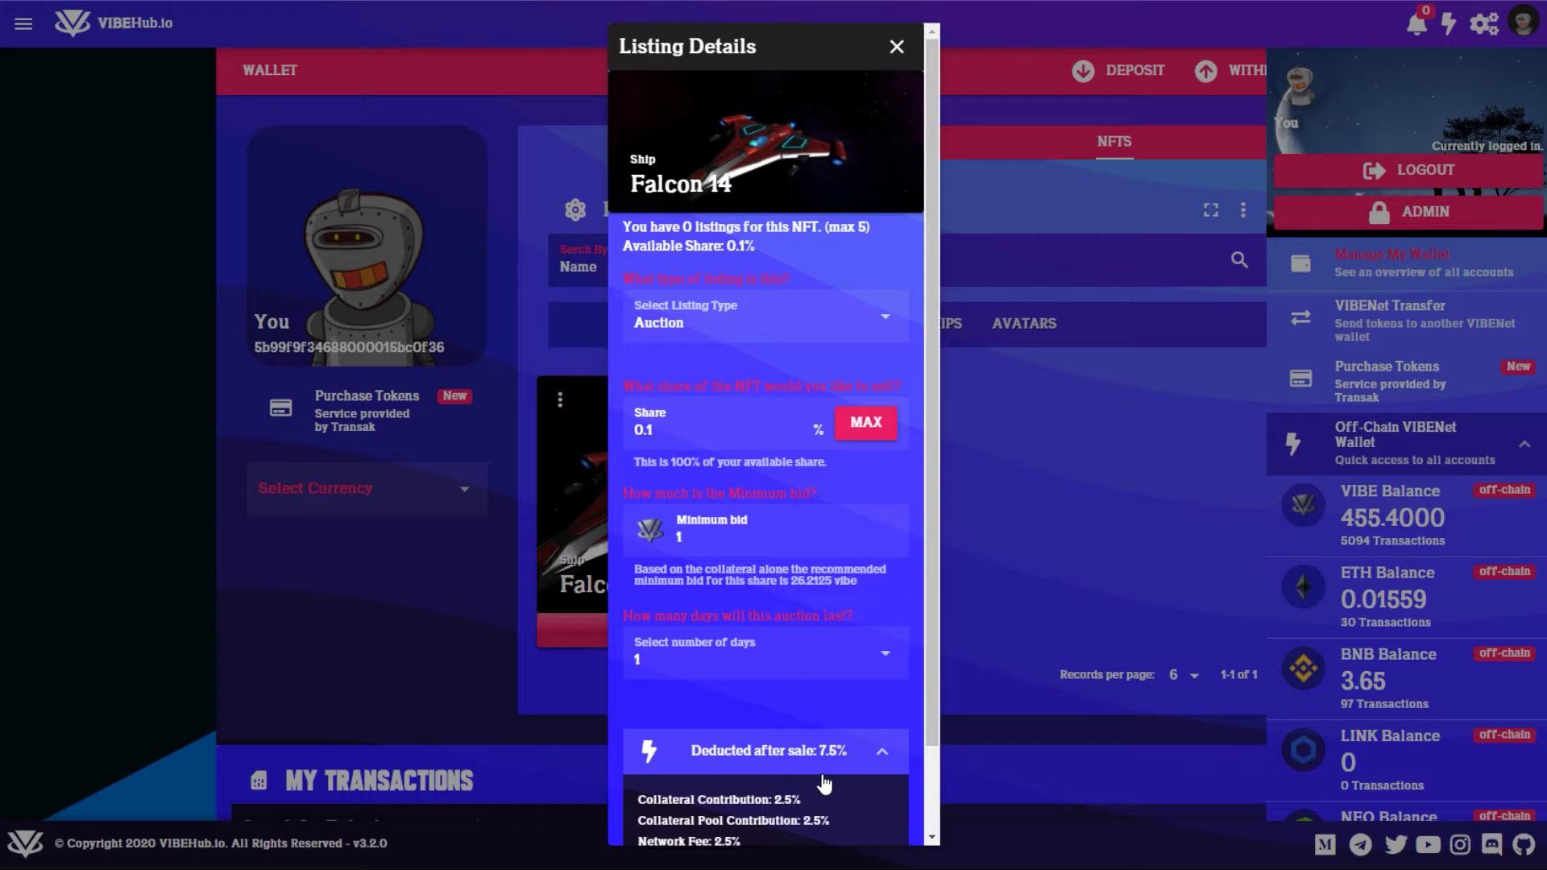
scroll(823, 783, down, 2)
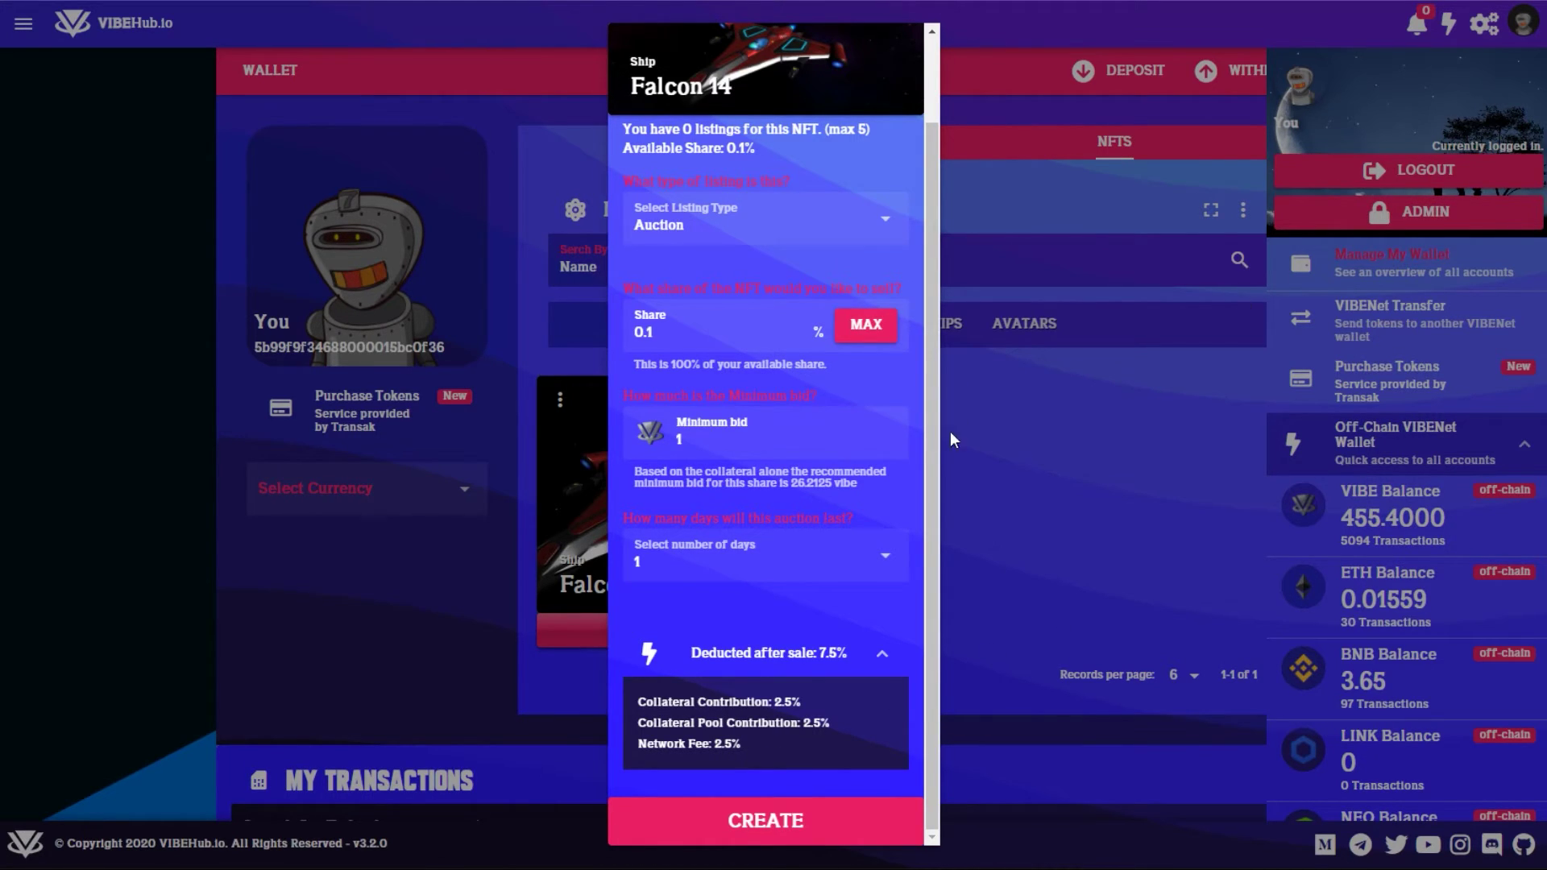
Step: Create and confirm a Buy Now listing selling 0.1% of Falcon 14 at 100 VIBE
click(973, 479)
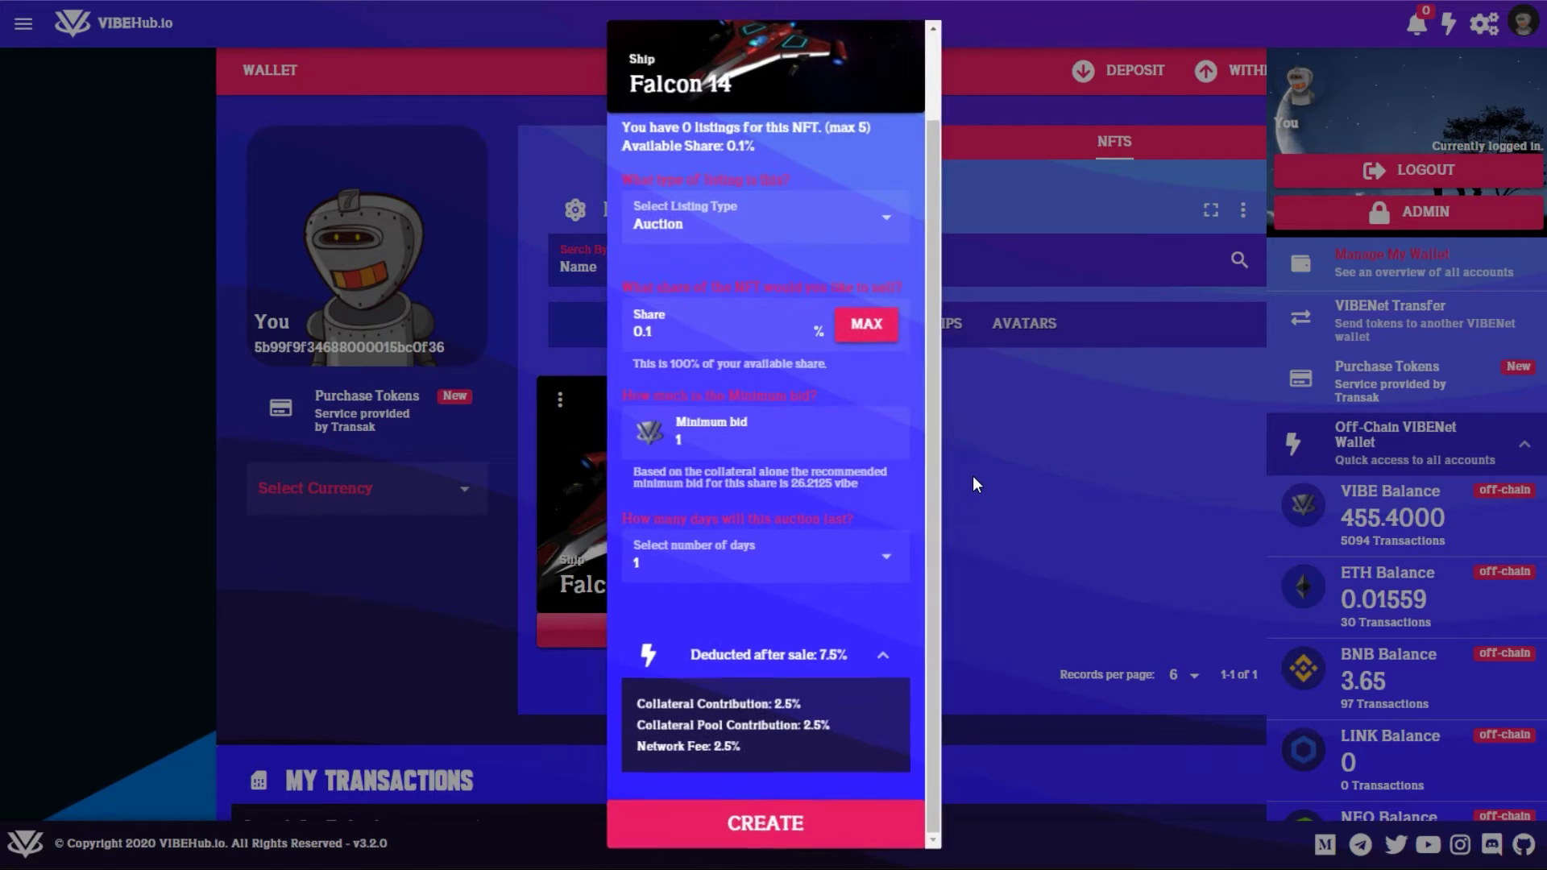
click(824, 224)
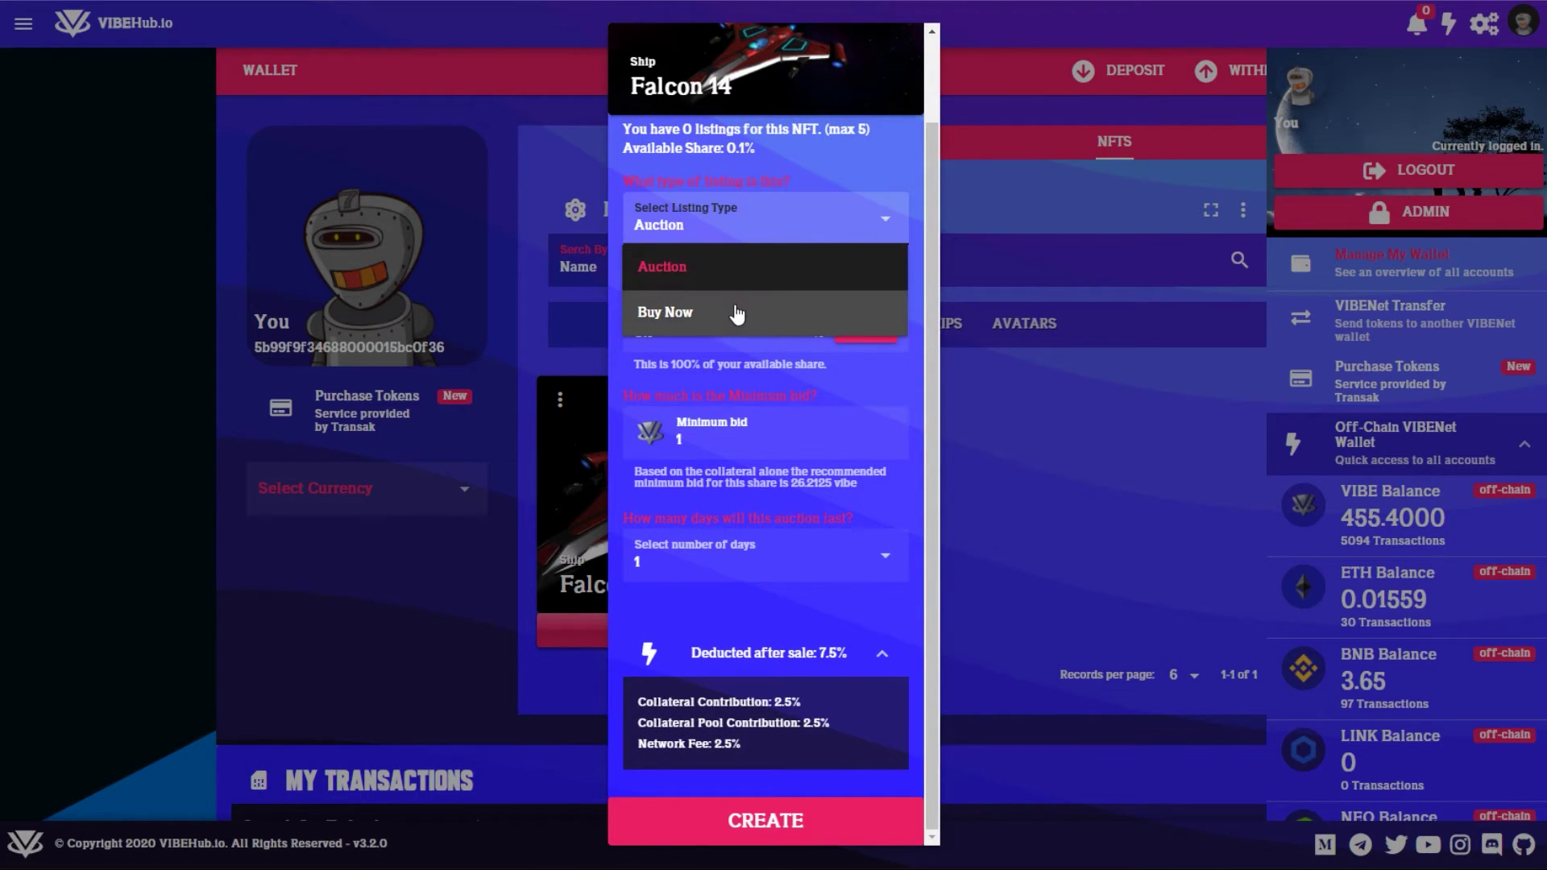
click(737, 313)
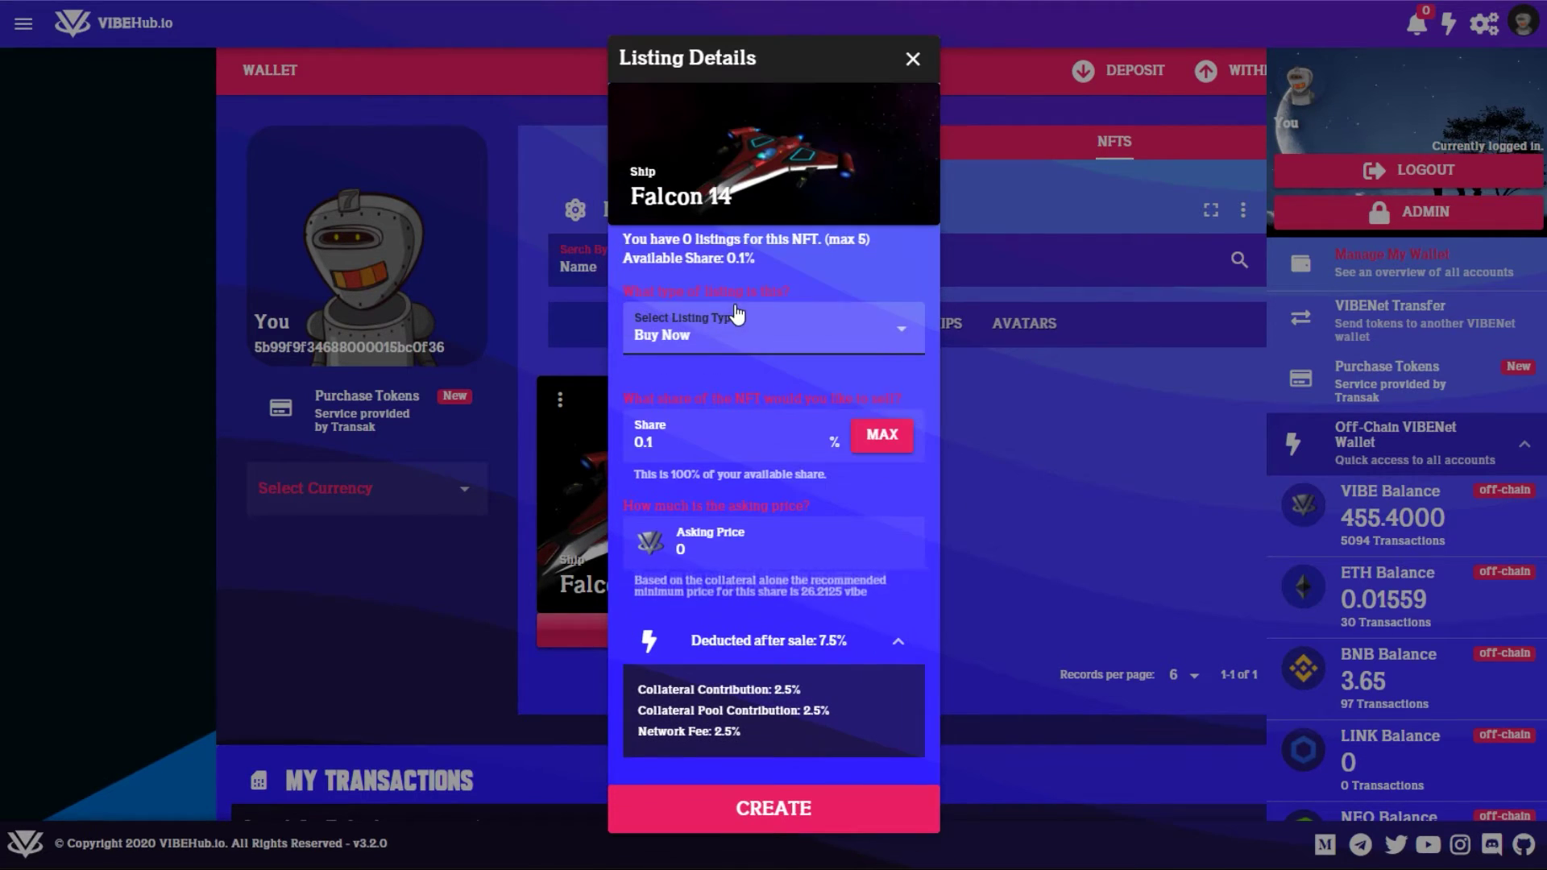
click(672, 448)
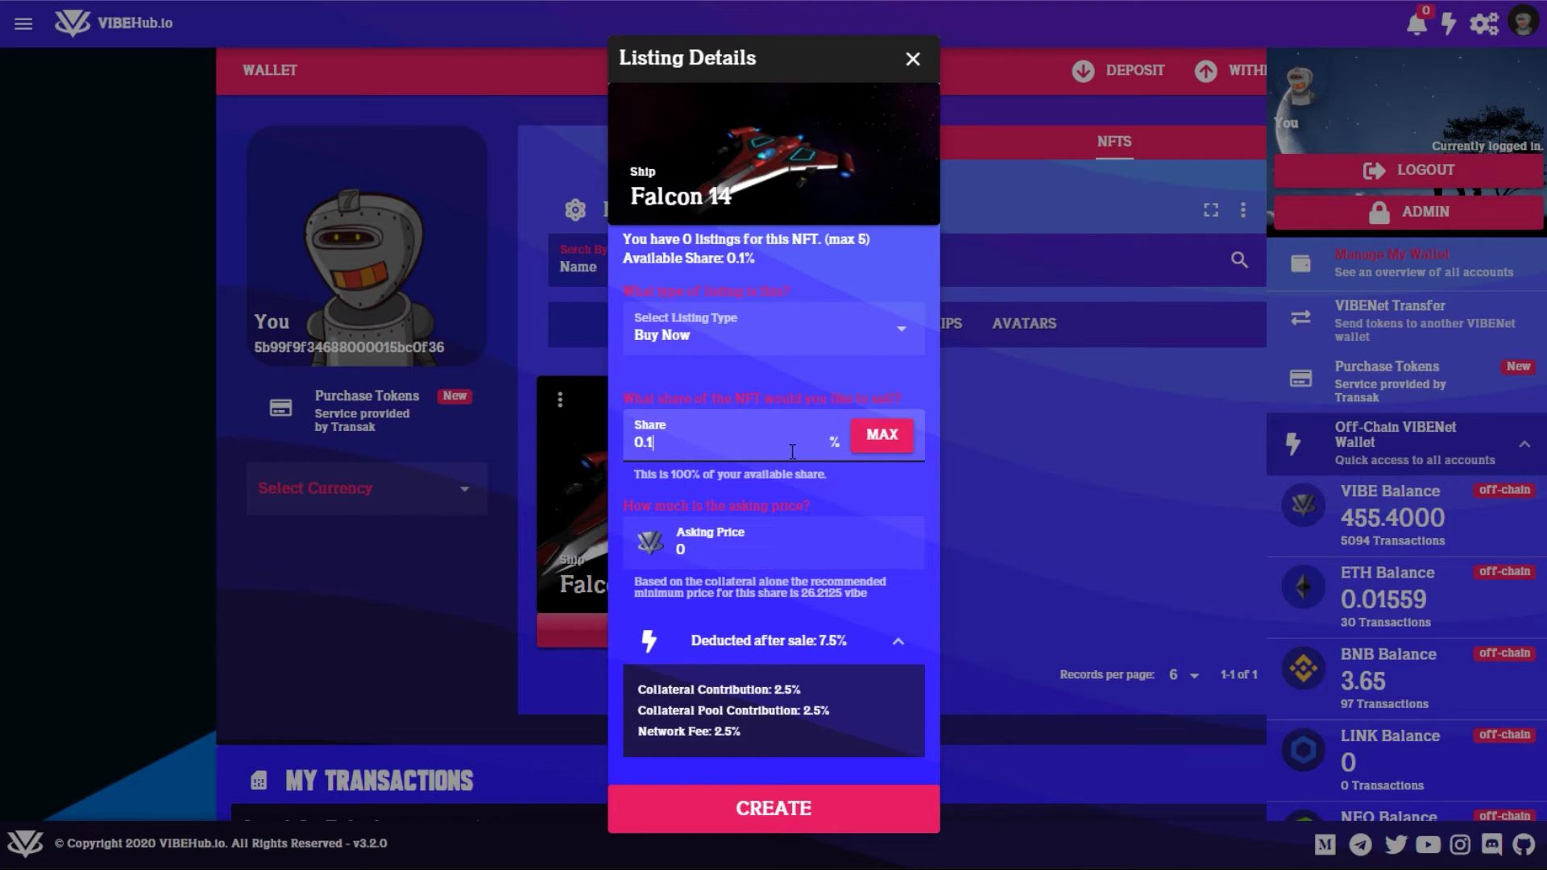
click(653, 547)
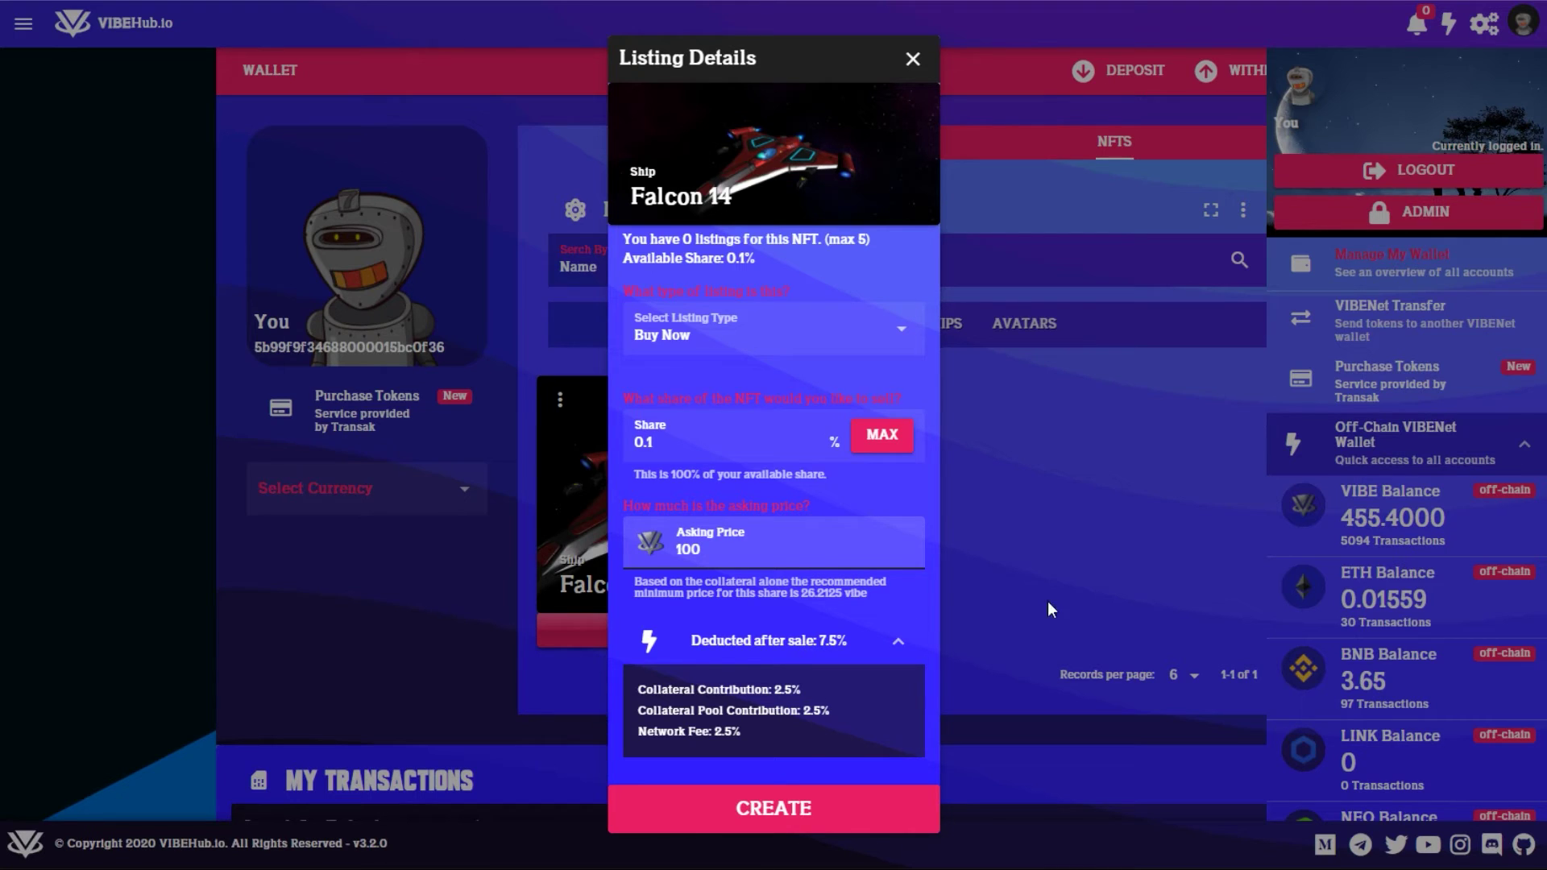
click(790, 810)
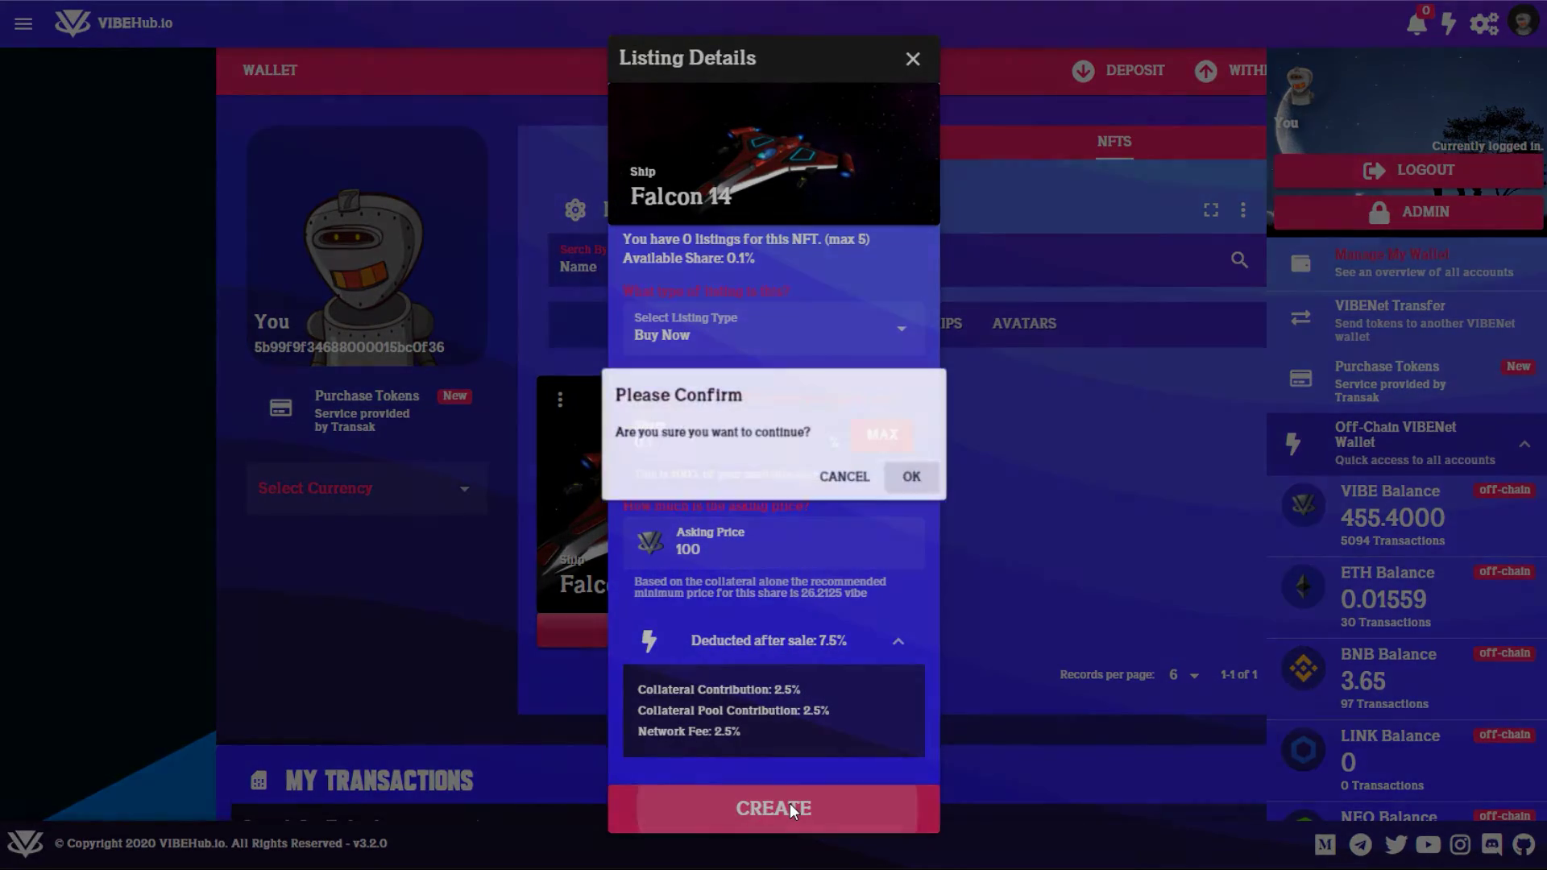
click(911, 477)
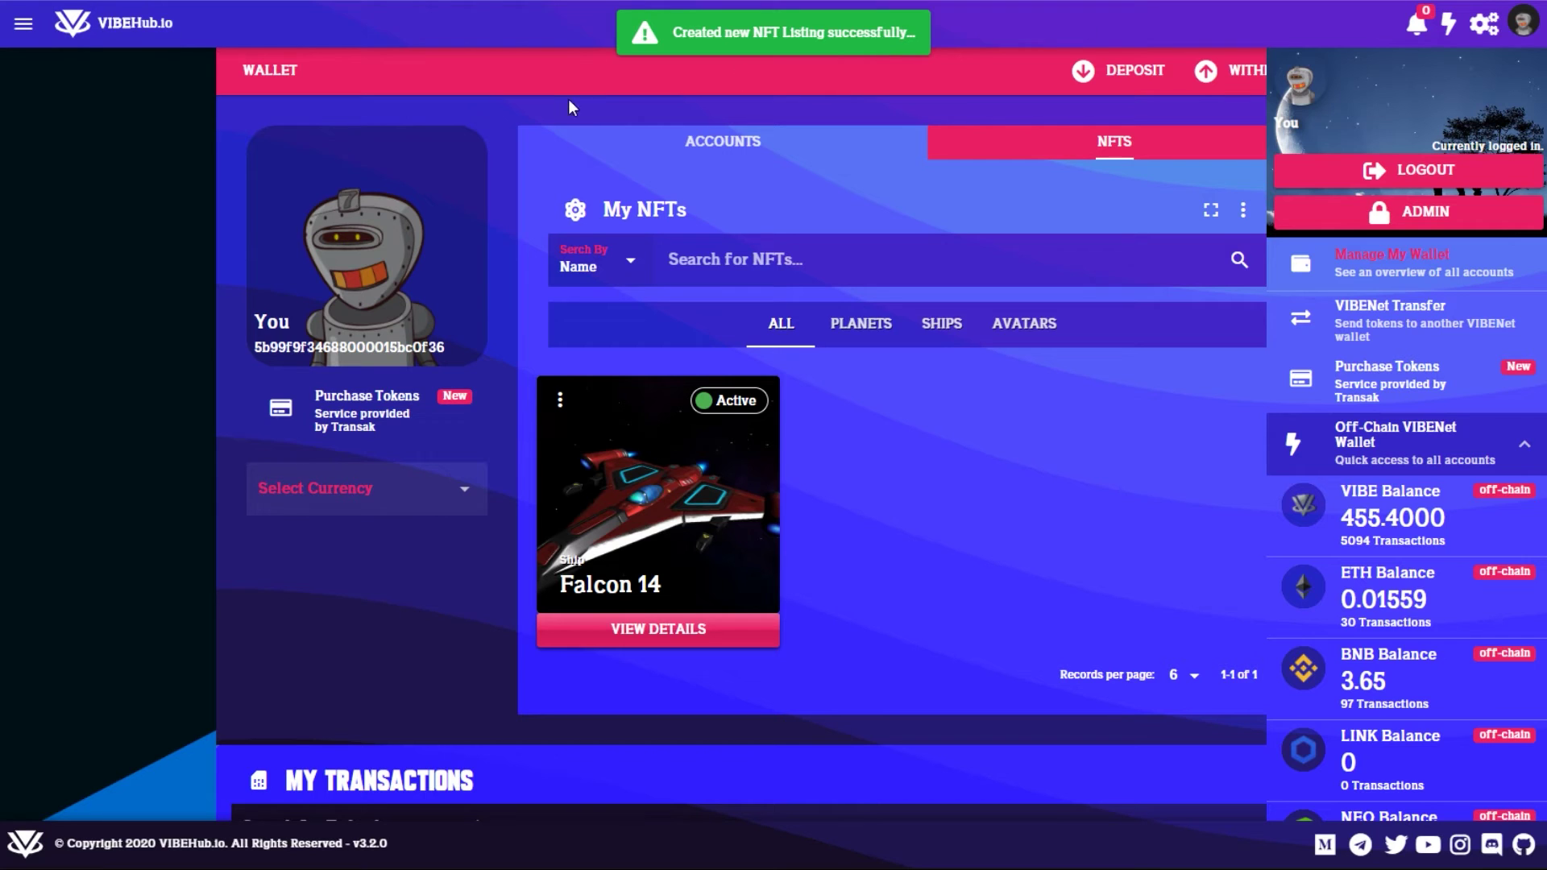
Step: Launch the NFT marketplace from the home page and scroll to Marketplace Listings
click(134, 26)
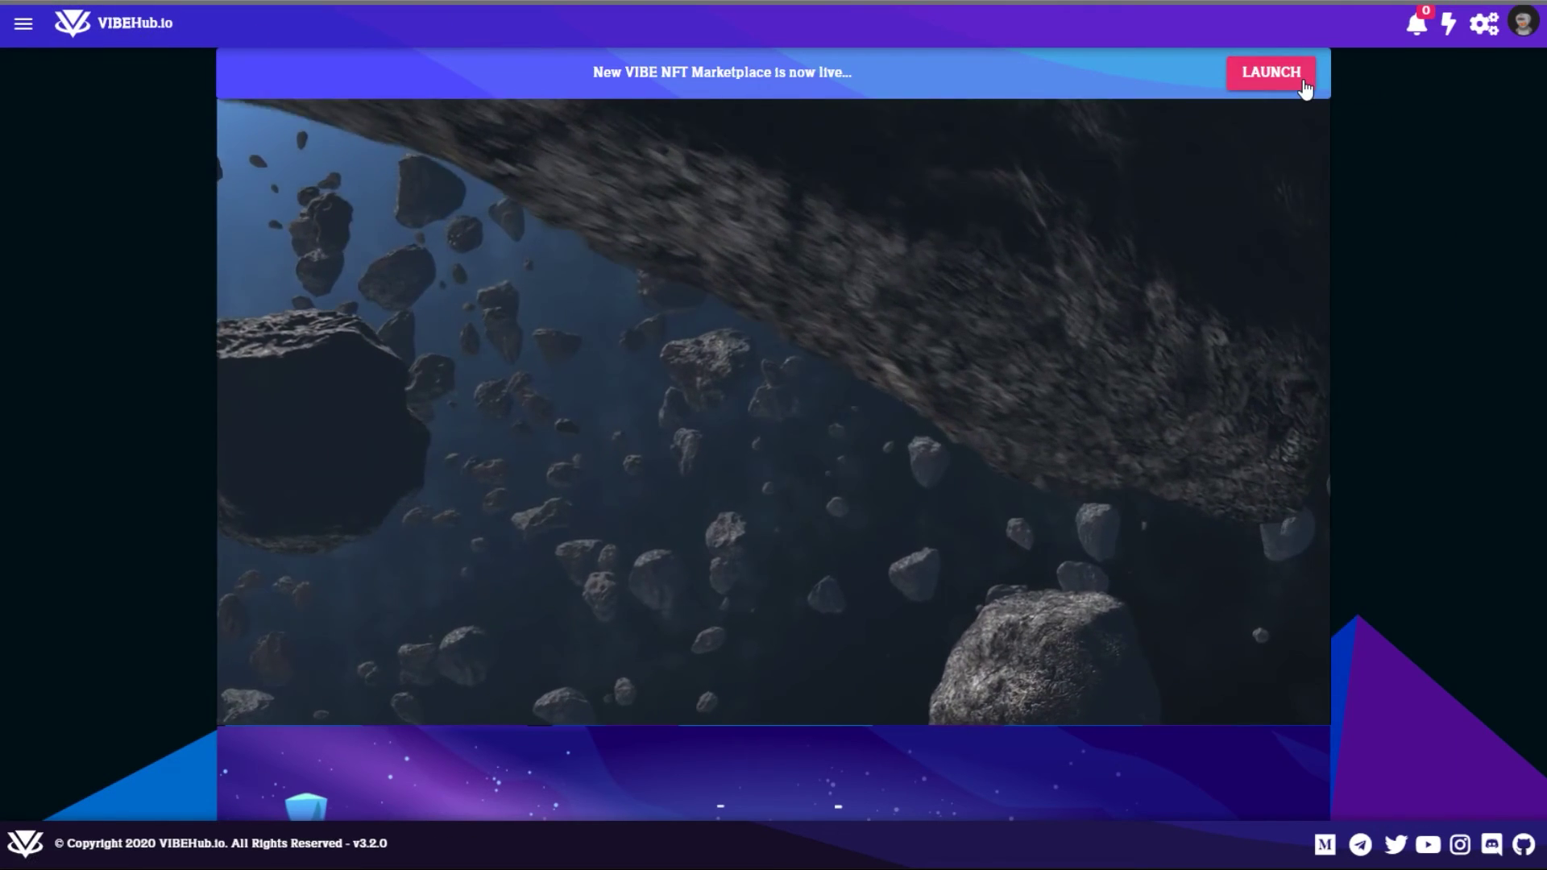
click(1276, 74)
scroll(773, 435, down, 7)
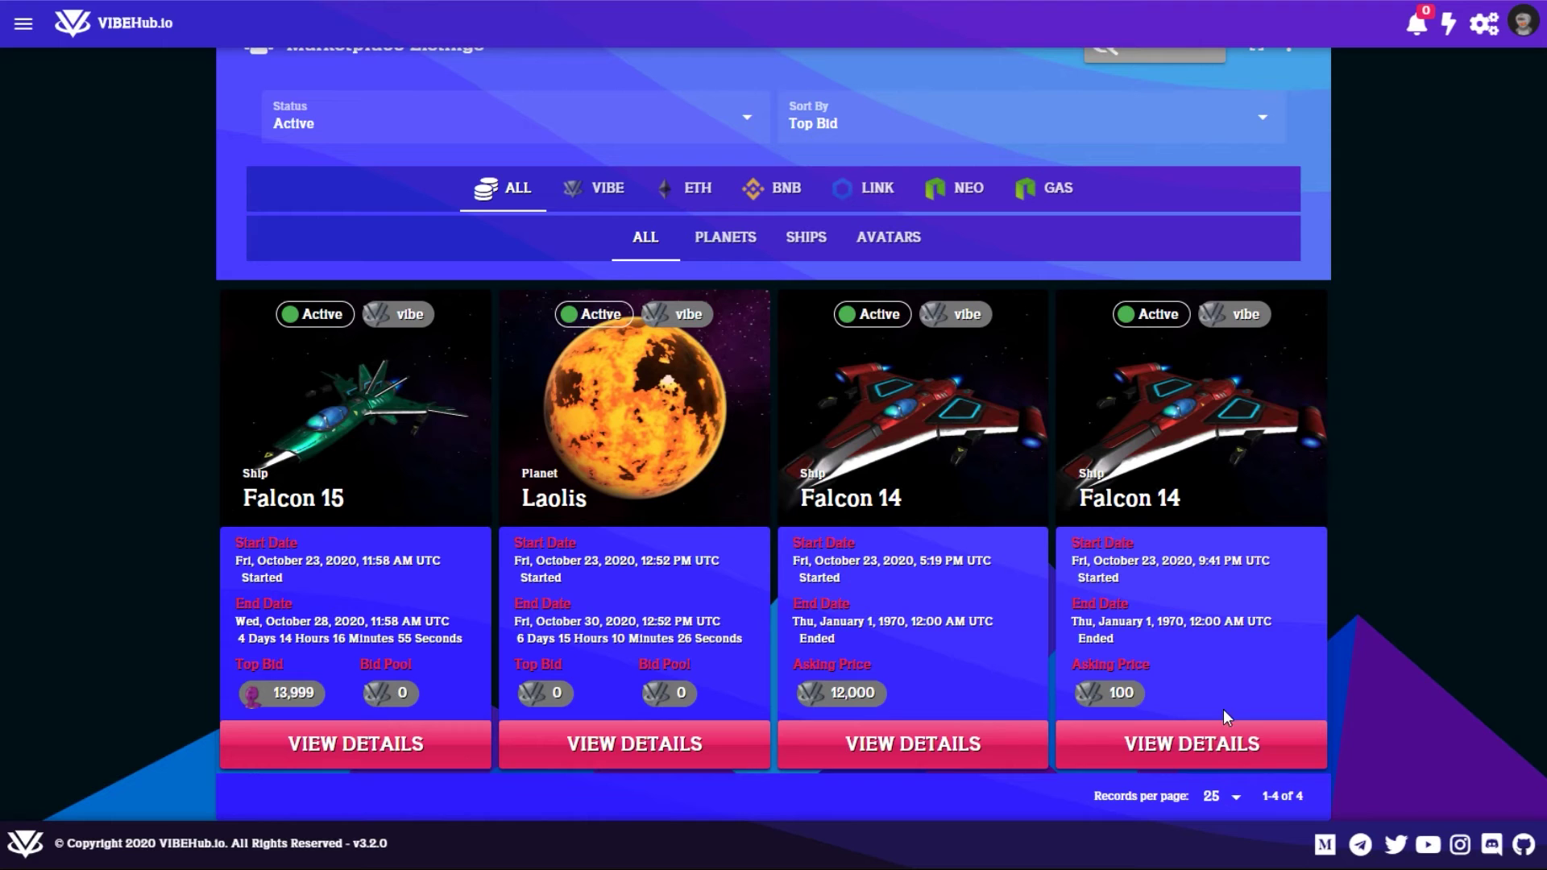
Step: View the 100 VIBE Falcon 14 listing's details, then return to the marketplace
click(1206, 743)
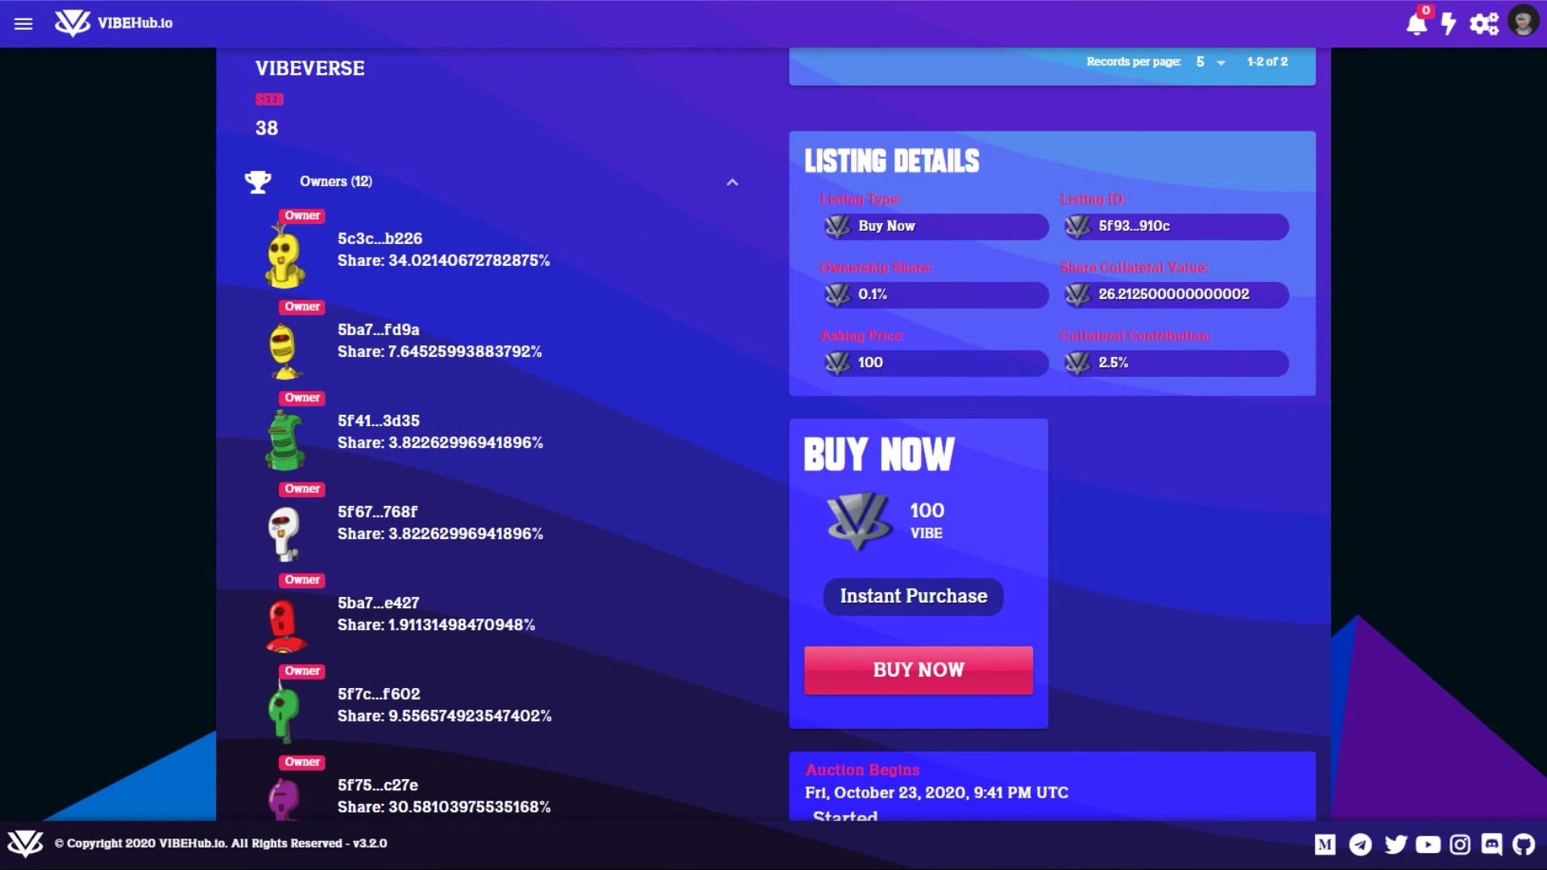
scroll(781, 433, up, 3)
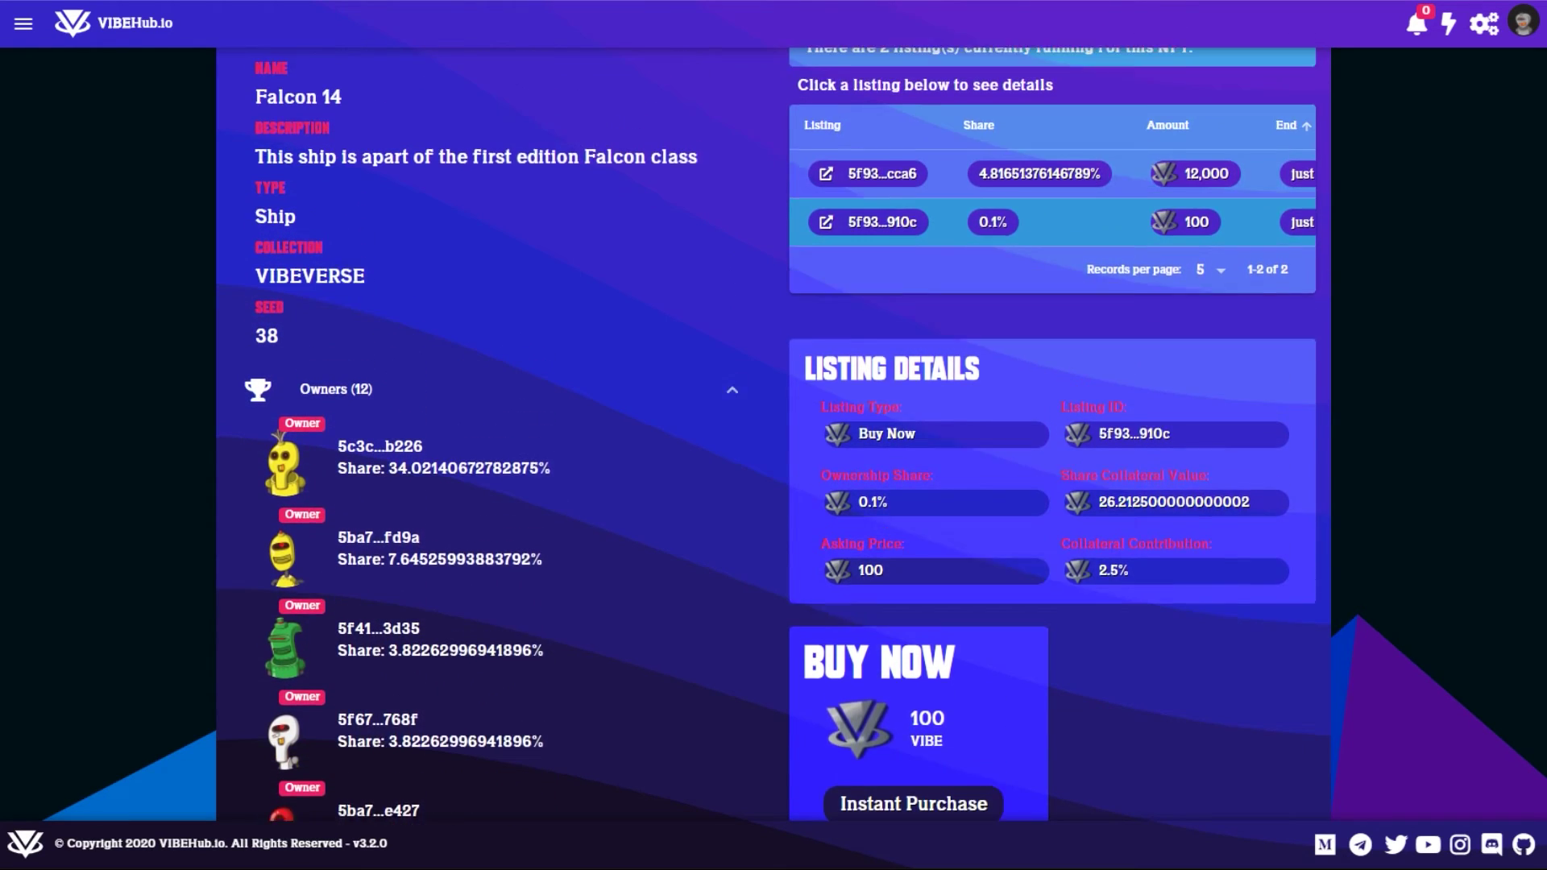
scroll(443, 249, up, 6)
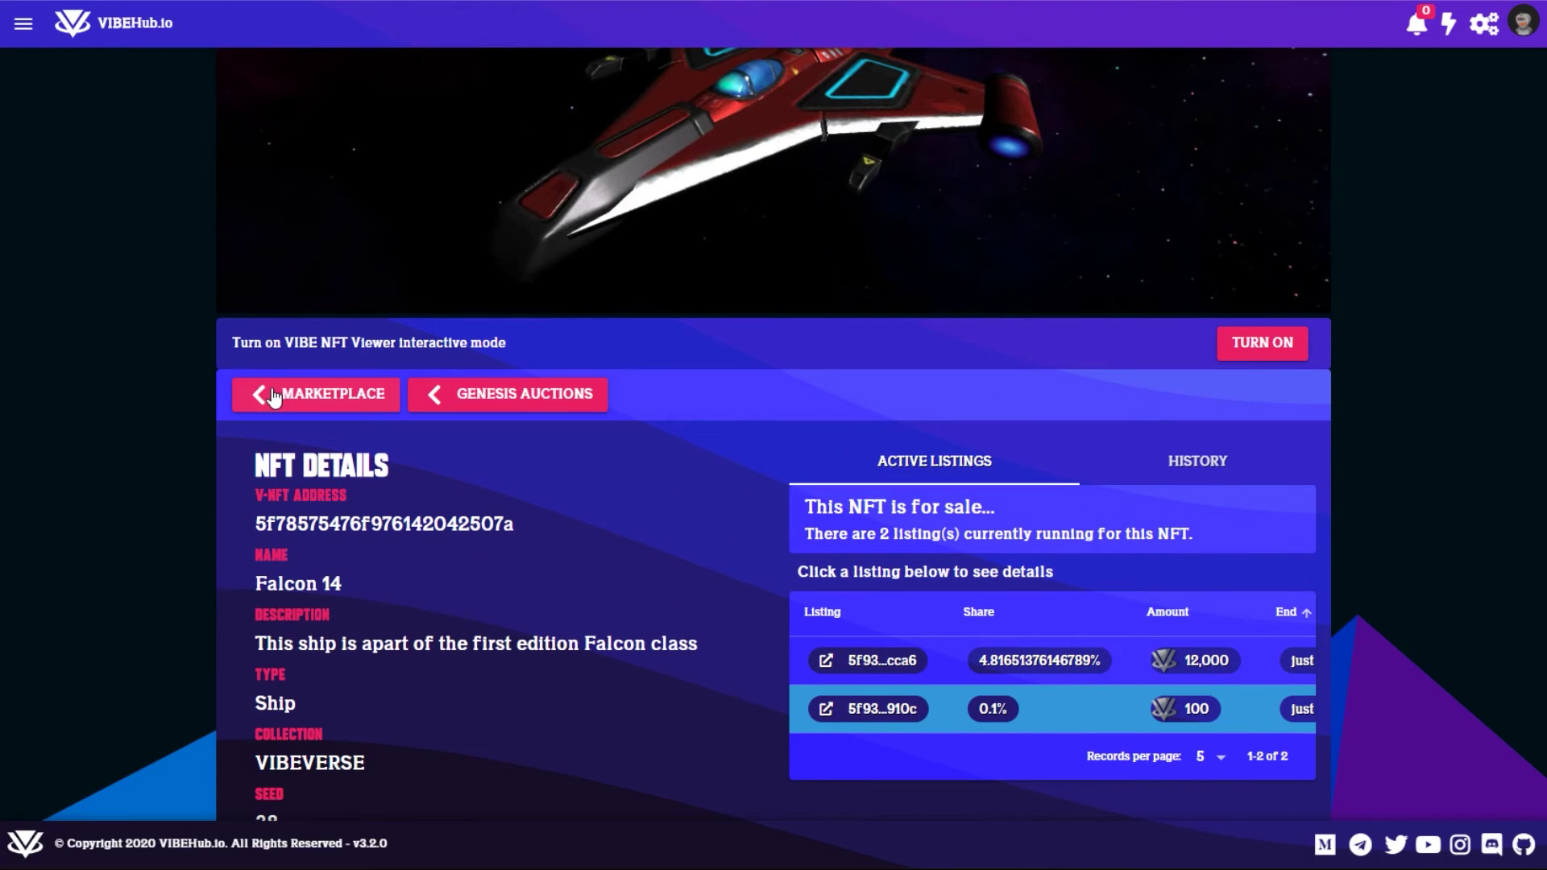
click(274, 395)
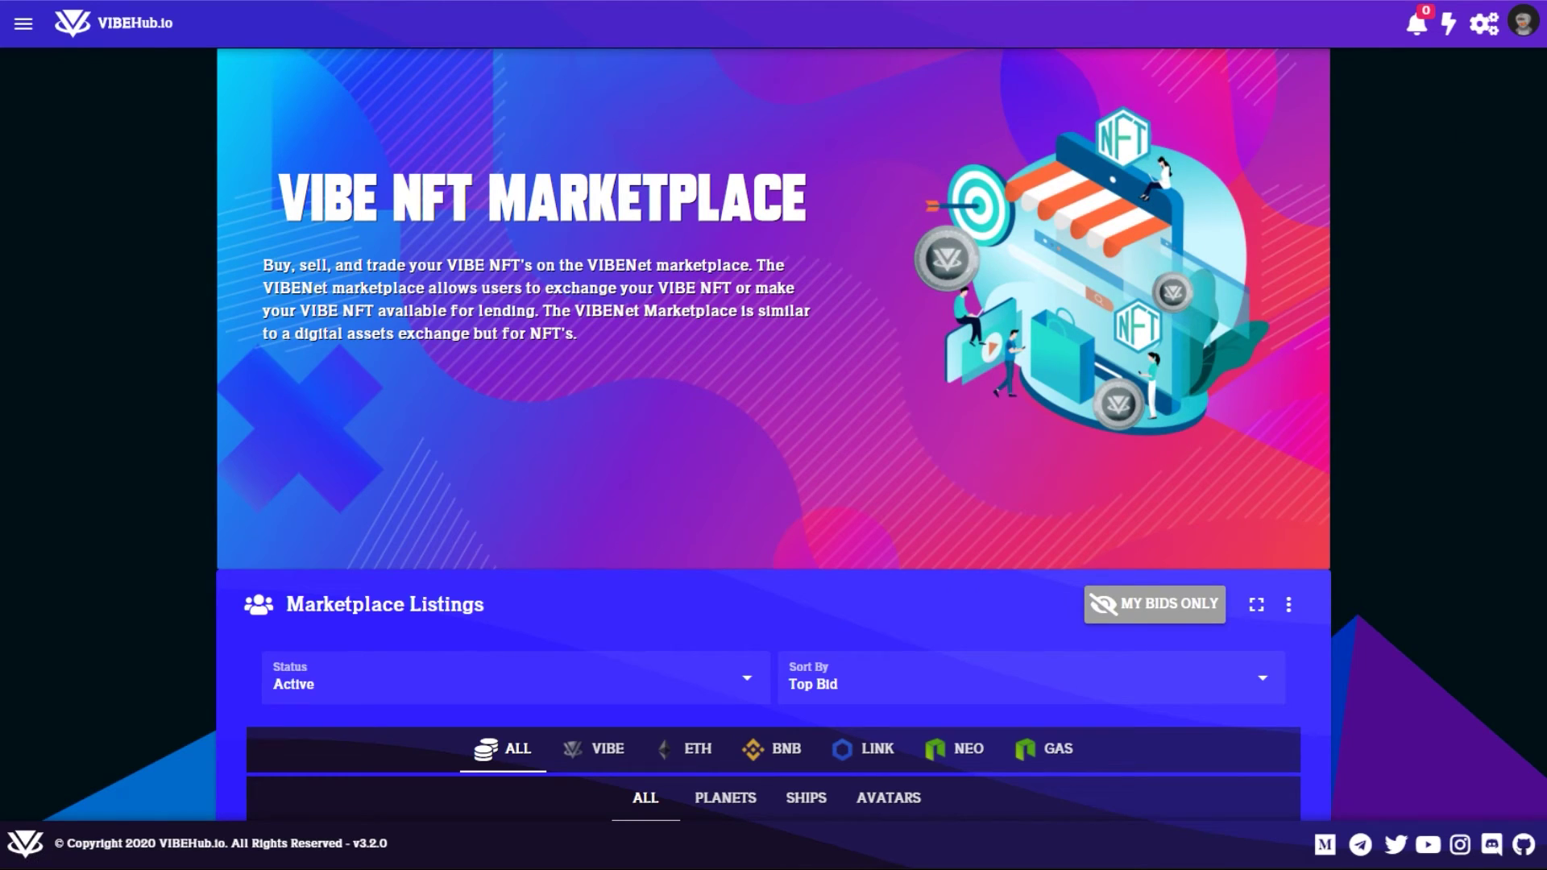
Step: Go to Manage My Wallet from the avatar menu and show the NFTs held
click(1521, 22)
click(1435, 274)
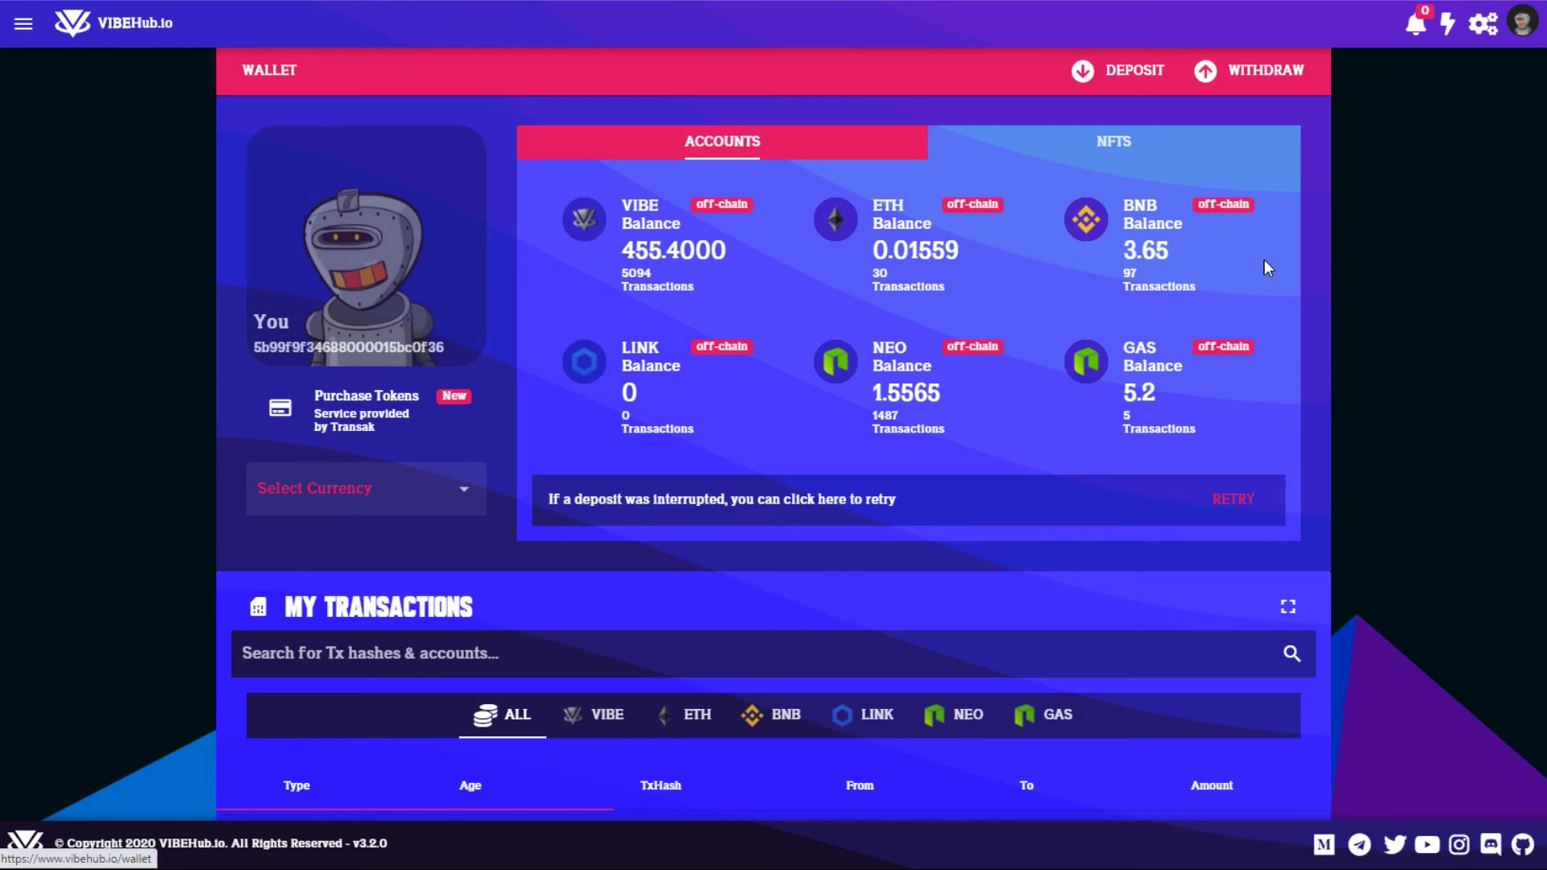
click(1128, 150)
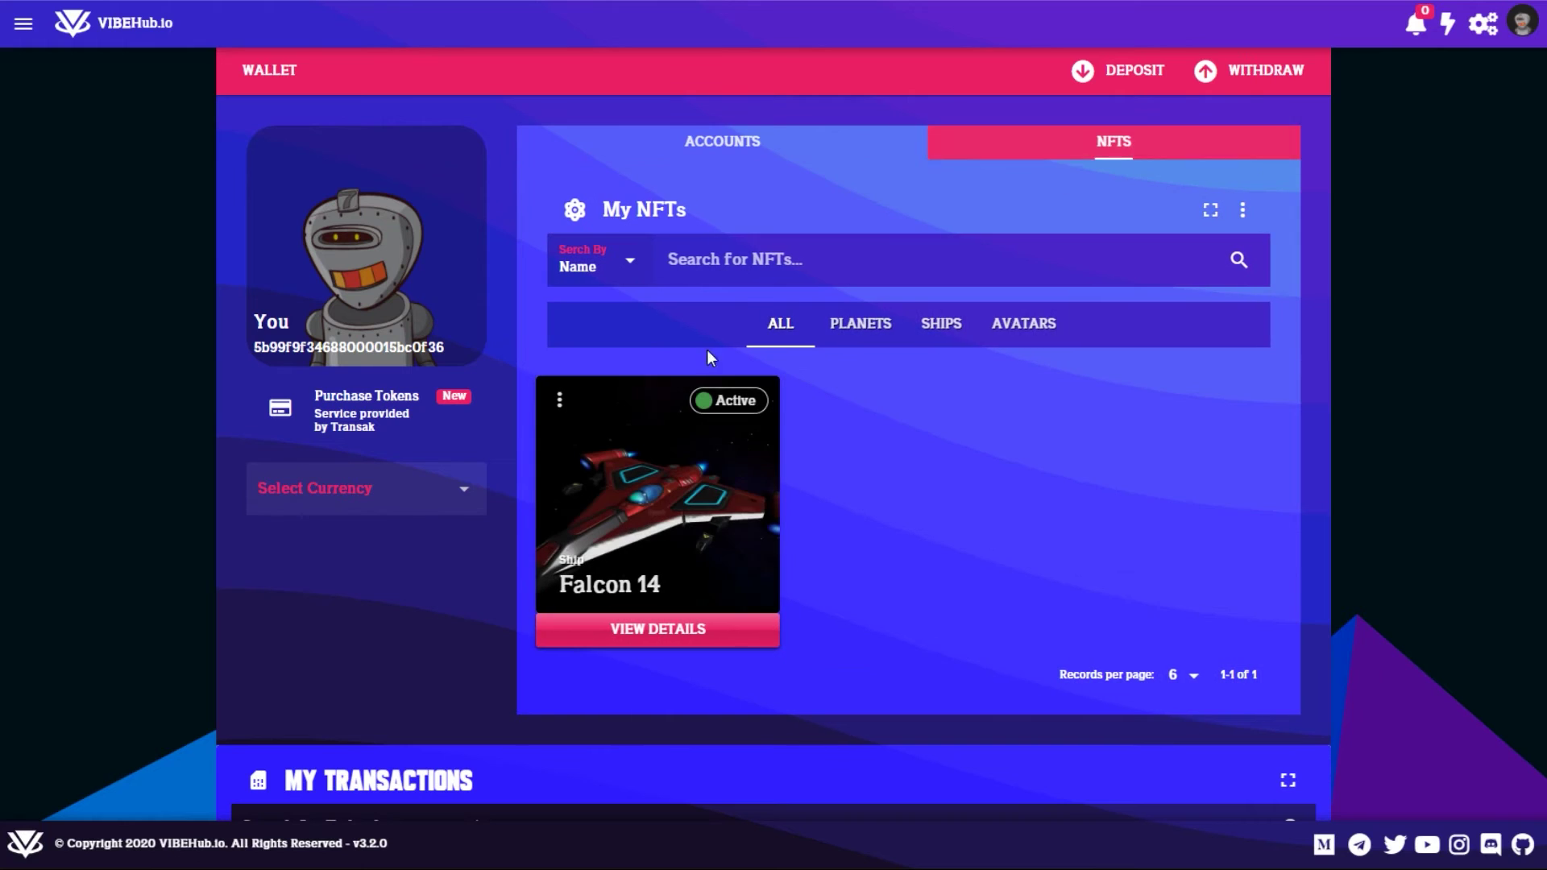
Step: Start an Auction listing for Falcon 14, find 0% share available, and close the form
click(559, 400)
click(567, 451)
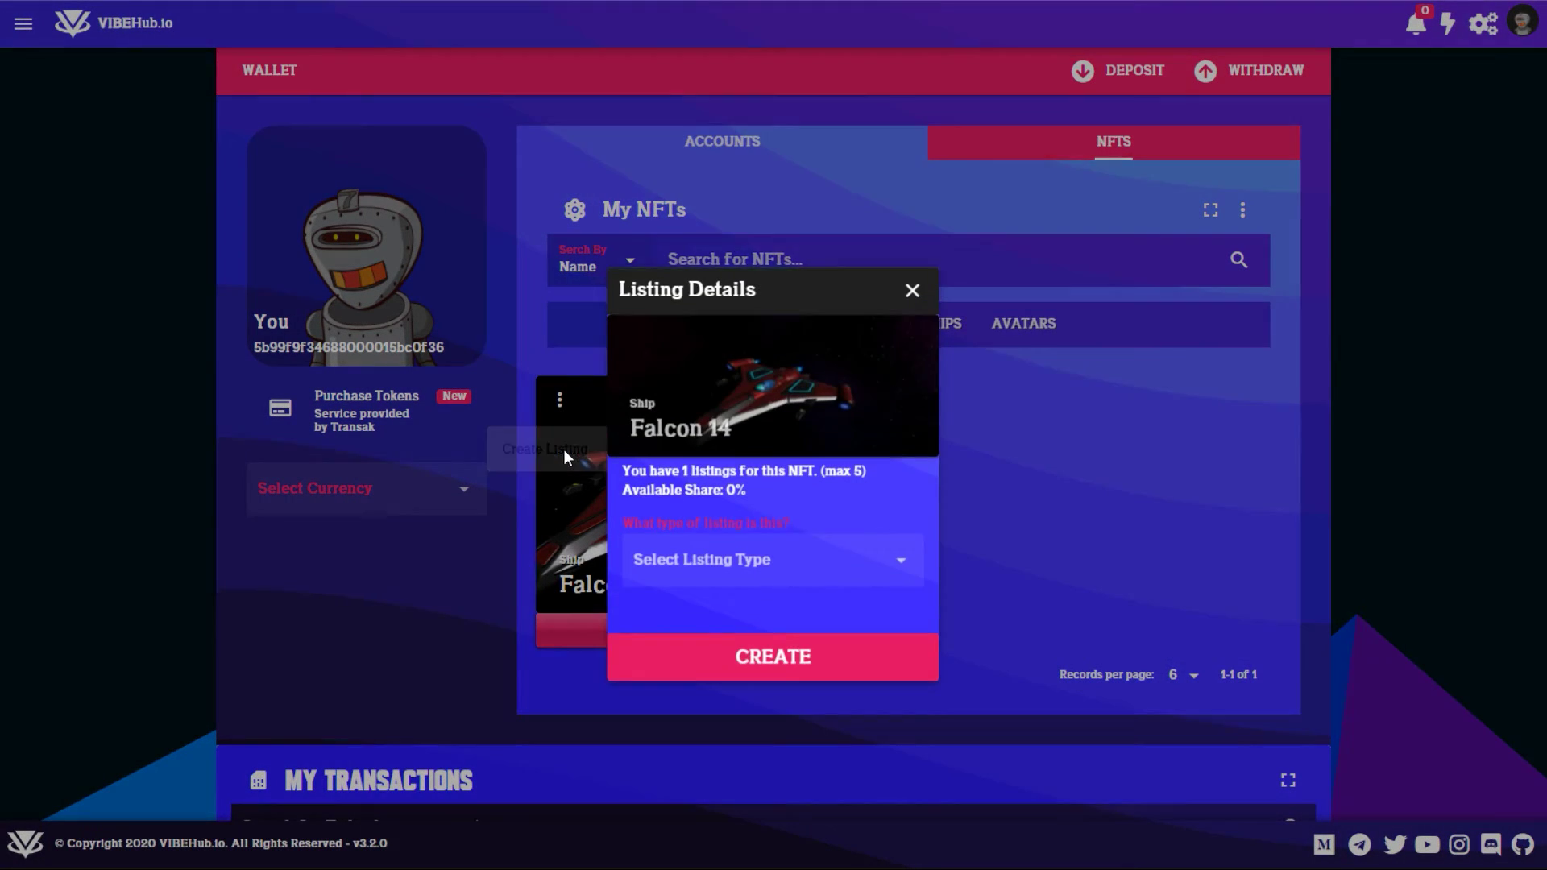
click(761, 539)
click(747, 570)
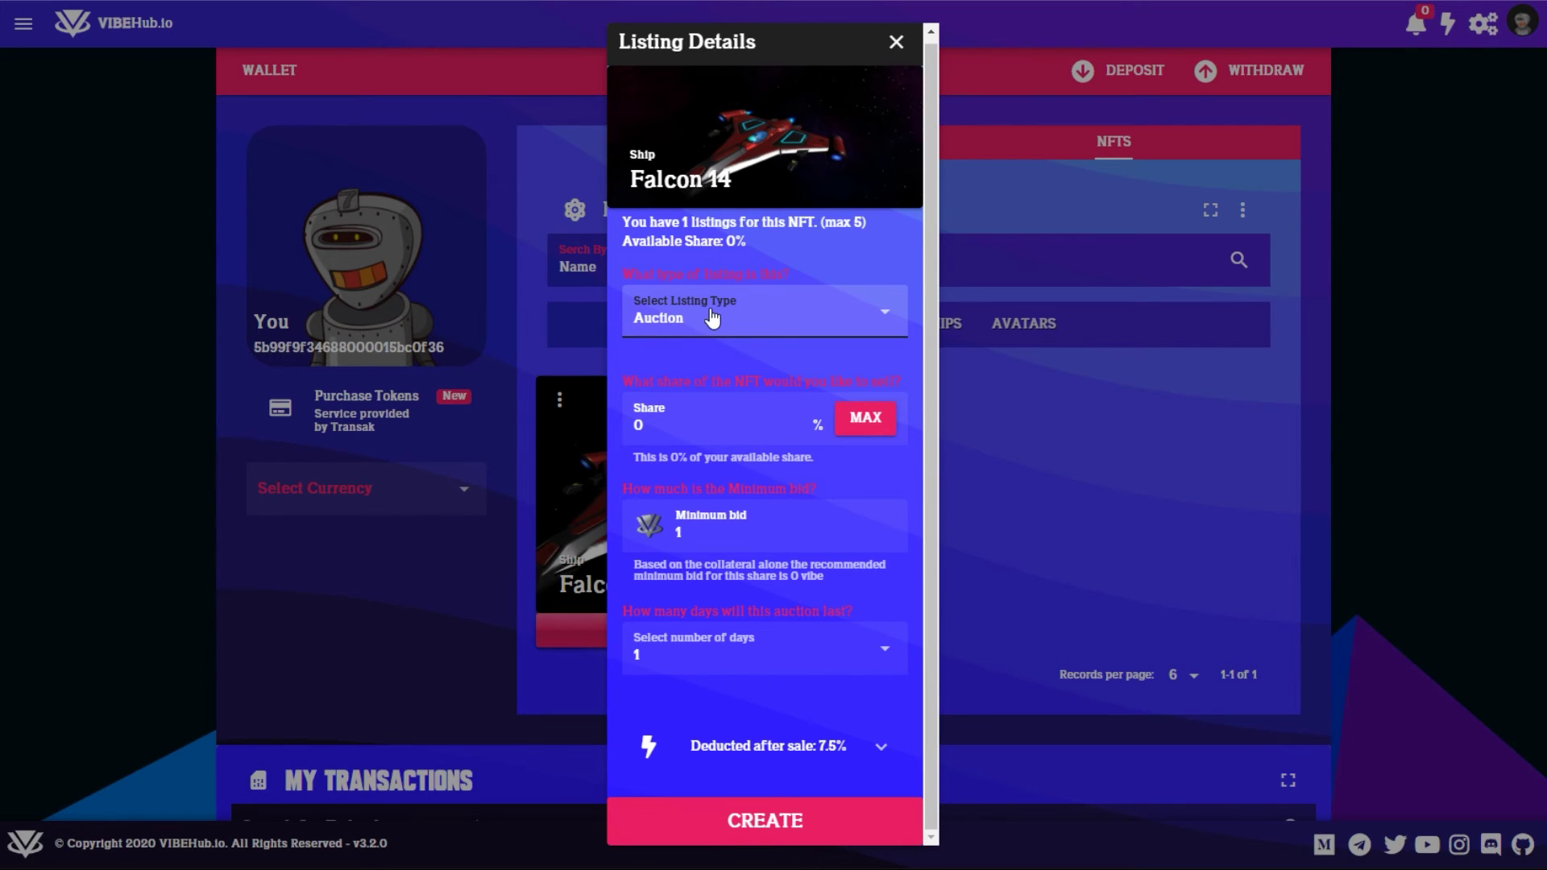
click(666, 427)
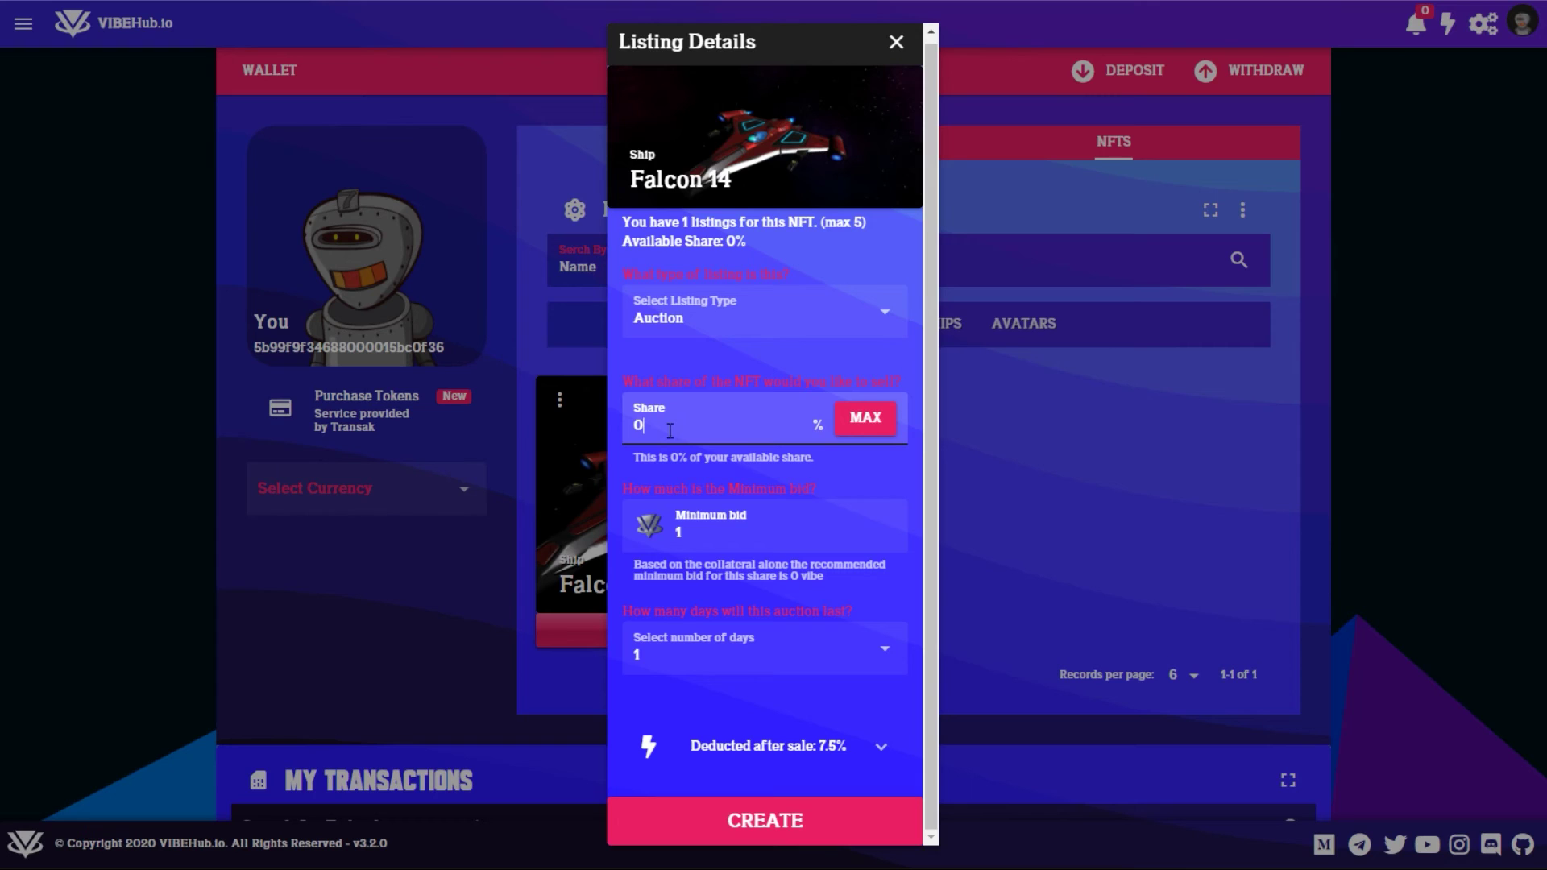
click(701, 536)
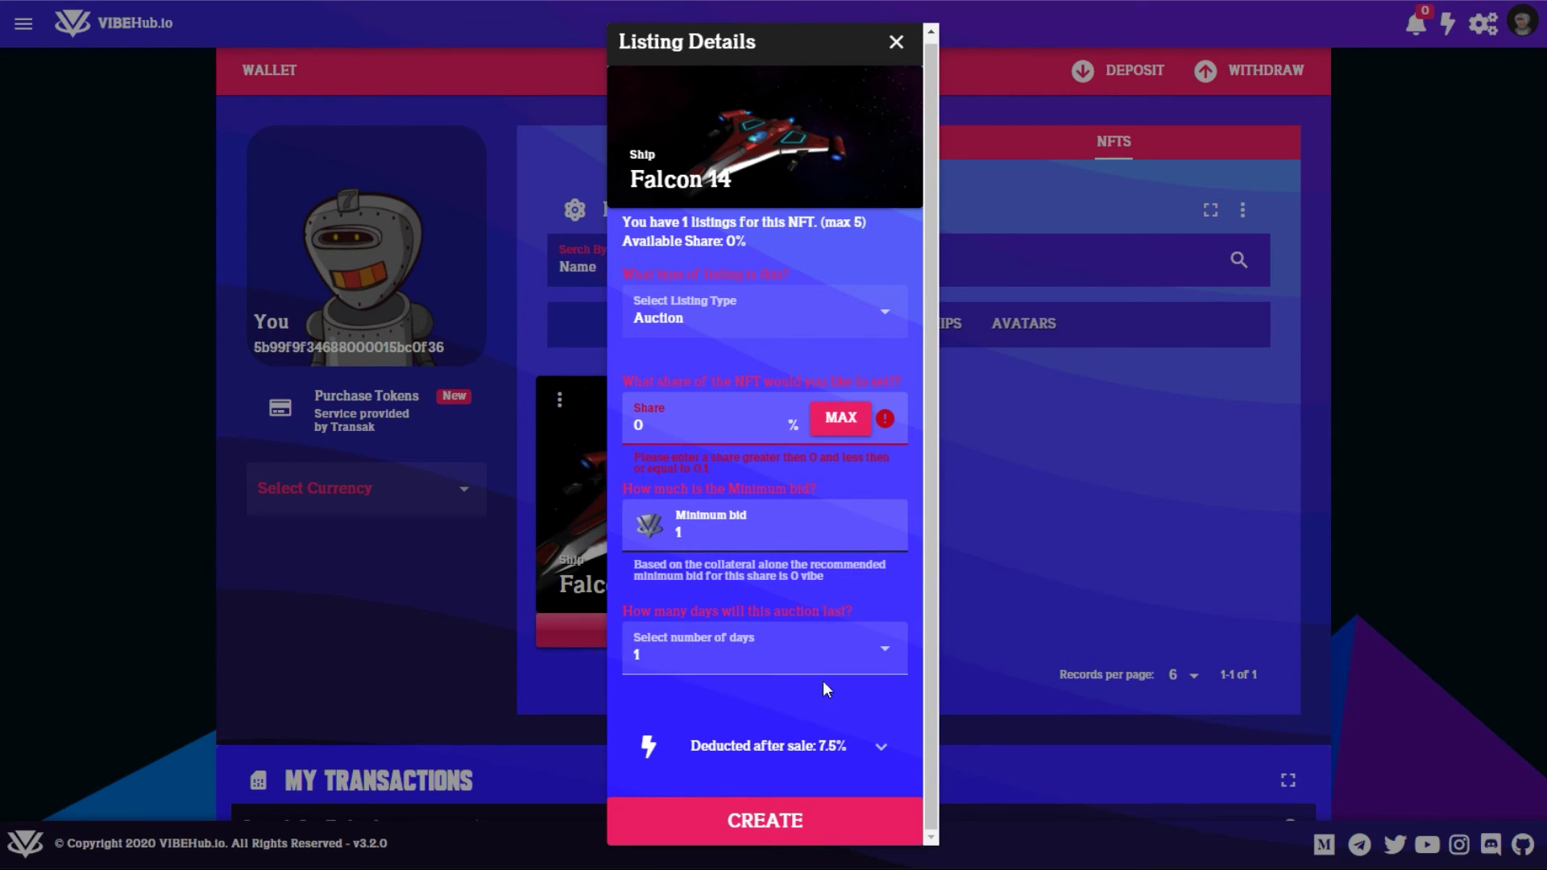
click(895, 42)
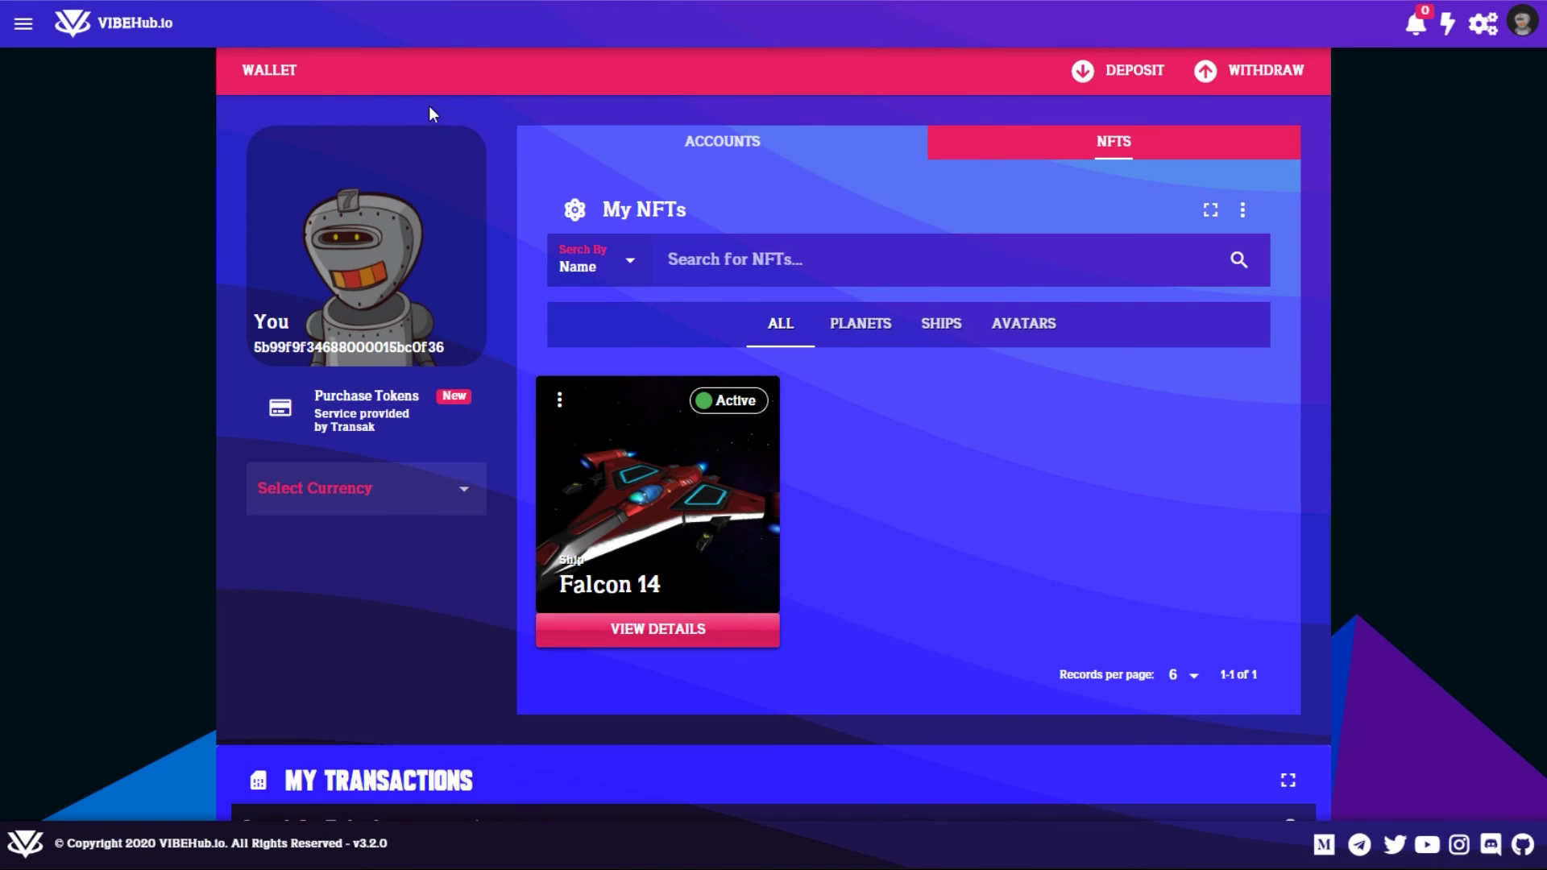
Step: Return to the VIBEHub.io home page via the top-bar logo
click(138, 42)
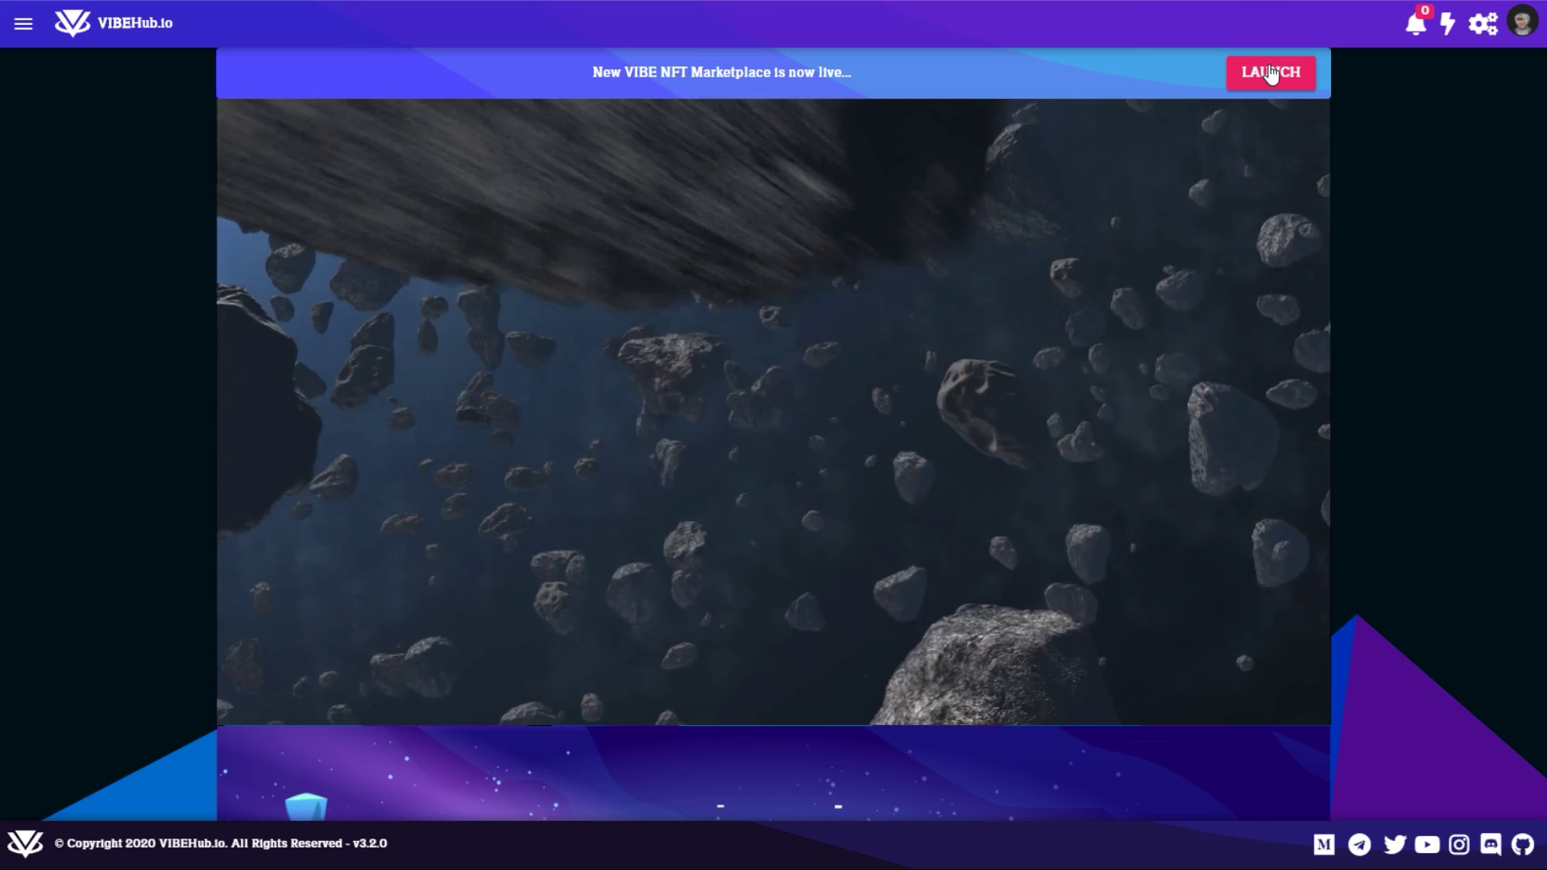